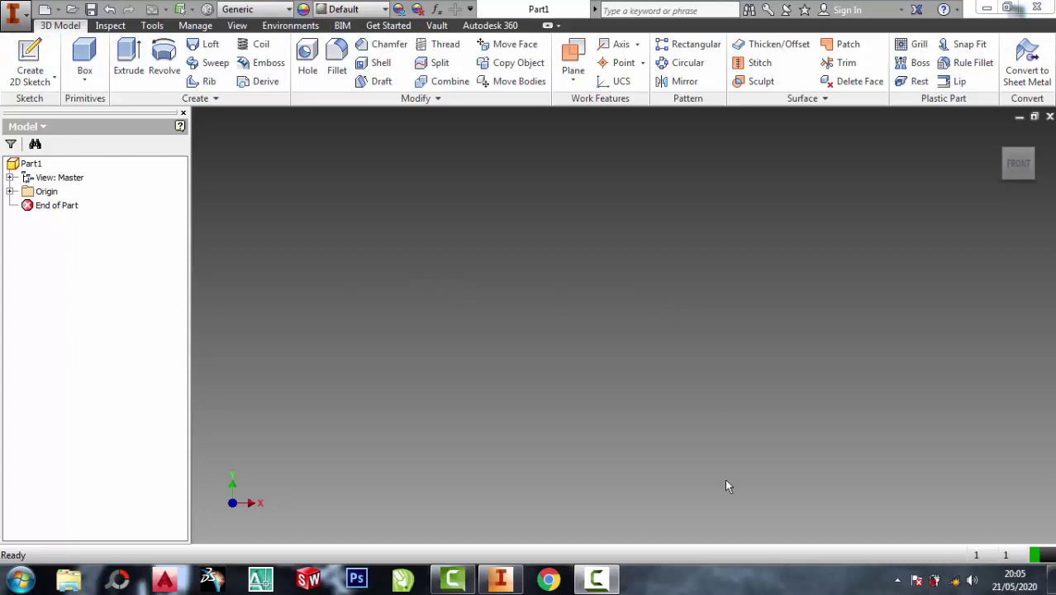
Start a 2D sketch on the horizontal XZ origin plane
left_click(51, 81)
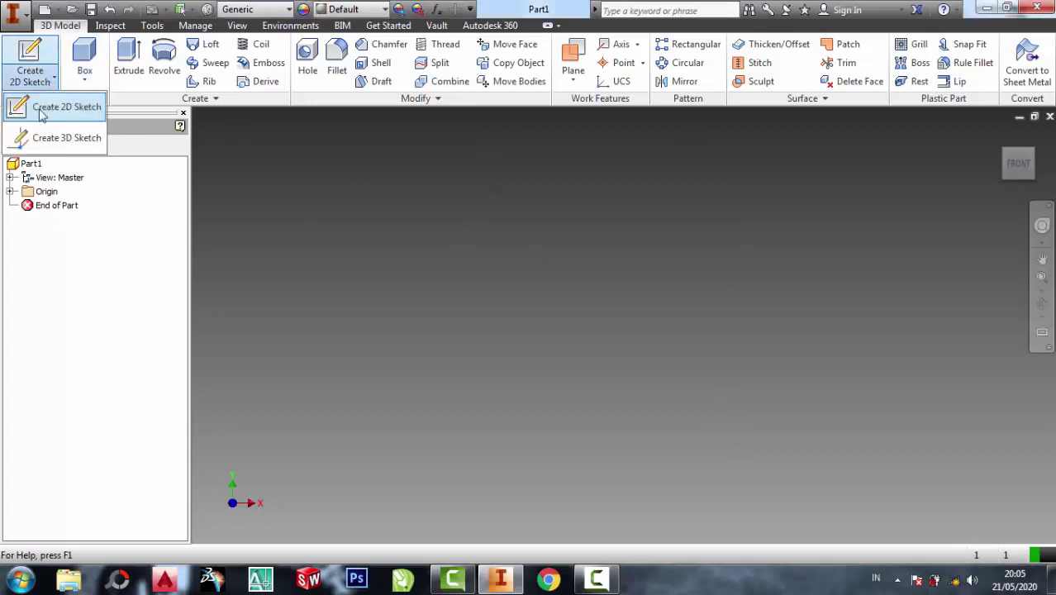
left_click(41, 114)
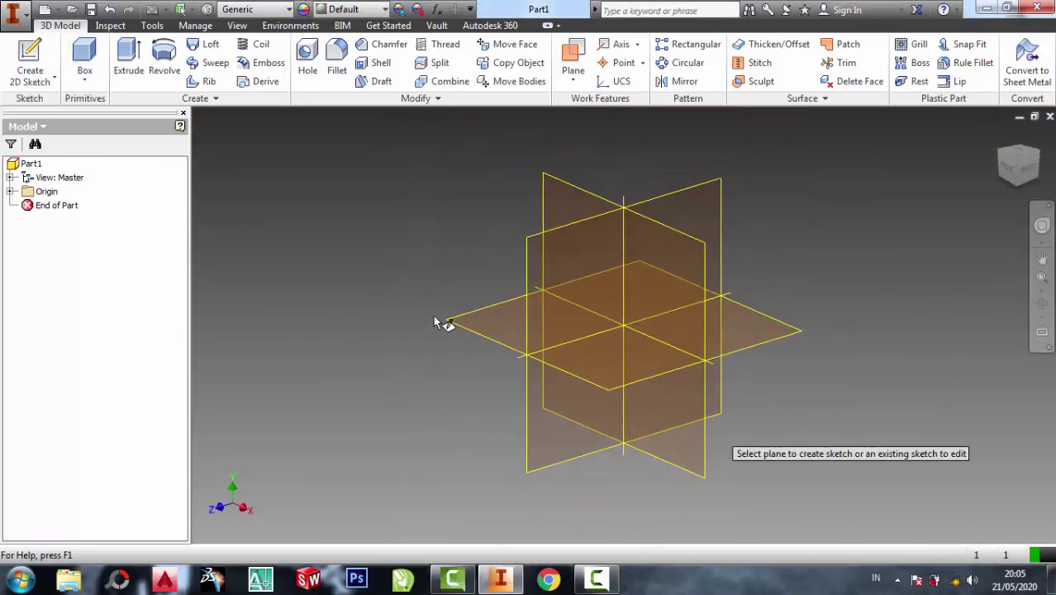
left_click(439, 323)
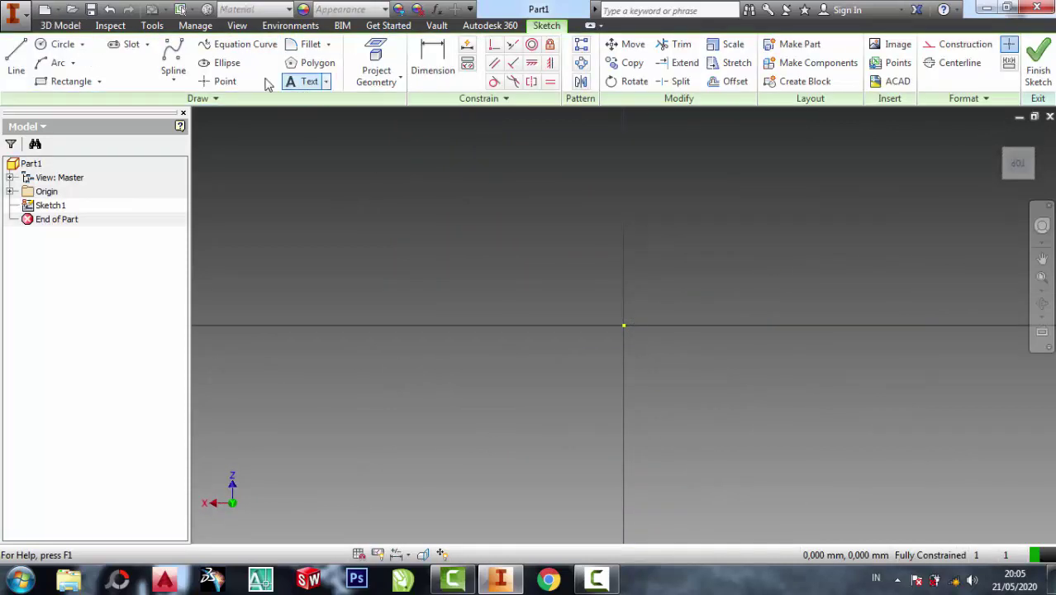
Sketch three concentric circles centred on the origin, the outermost about 11.4 mm in diameter
left_click(61, 44)
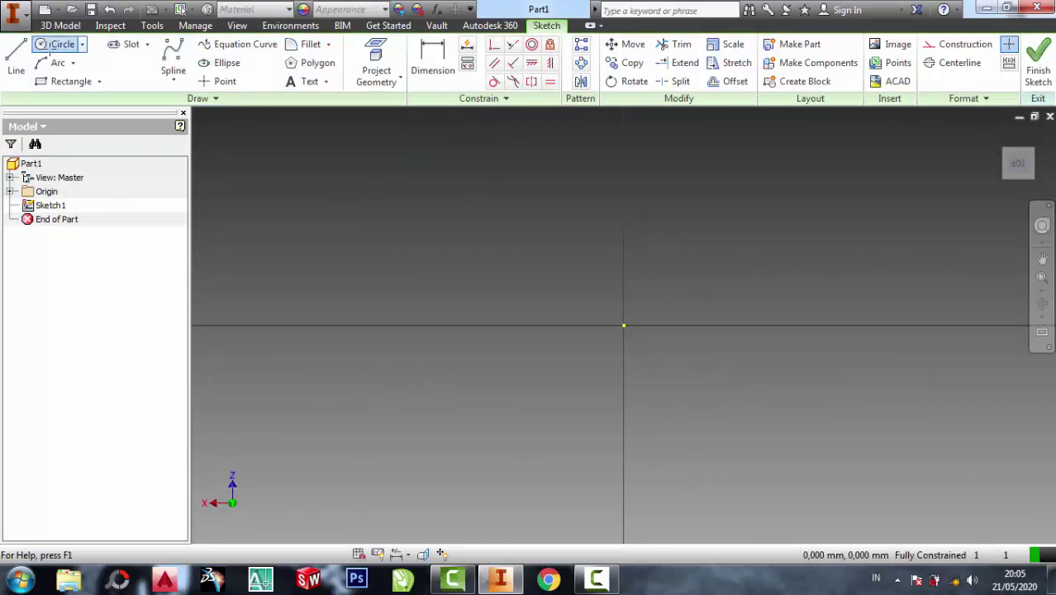
left_click(624, 325)
left_click(616, 253)
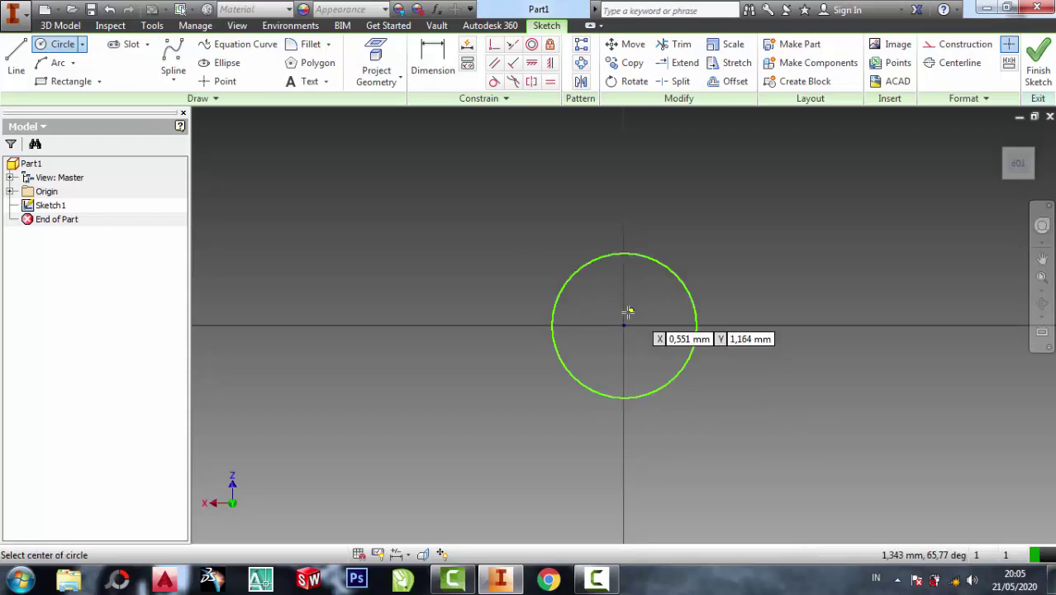
left_click(626, 325)
left_click(626, 290)
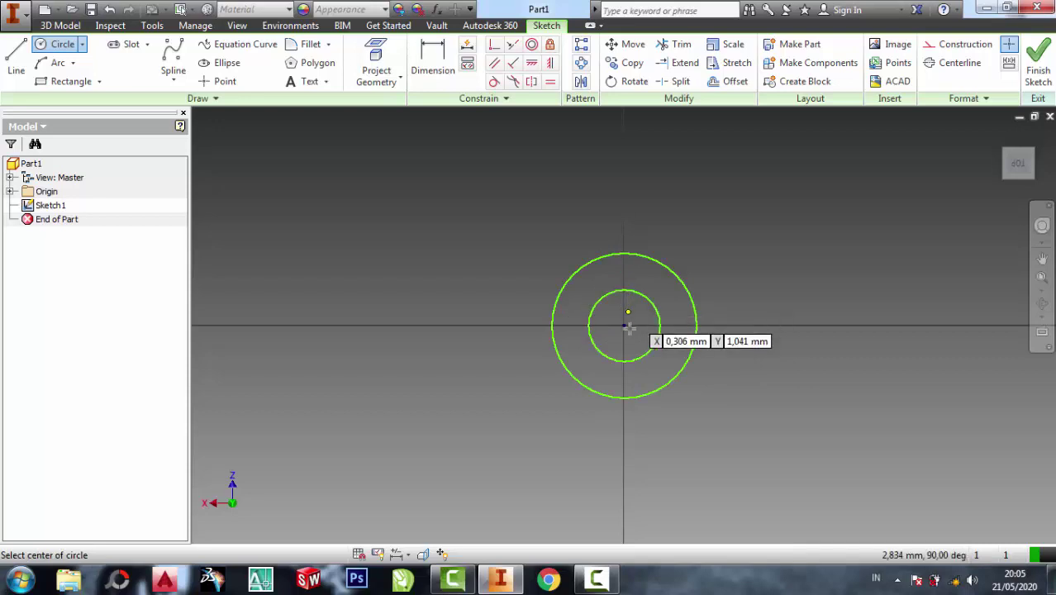
left_click(626, 324)
left_click(626, 312)
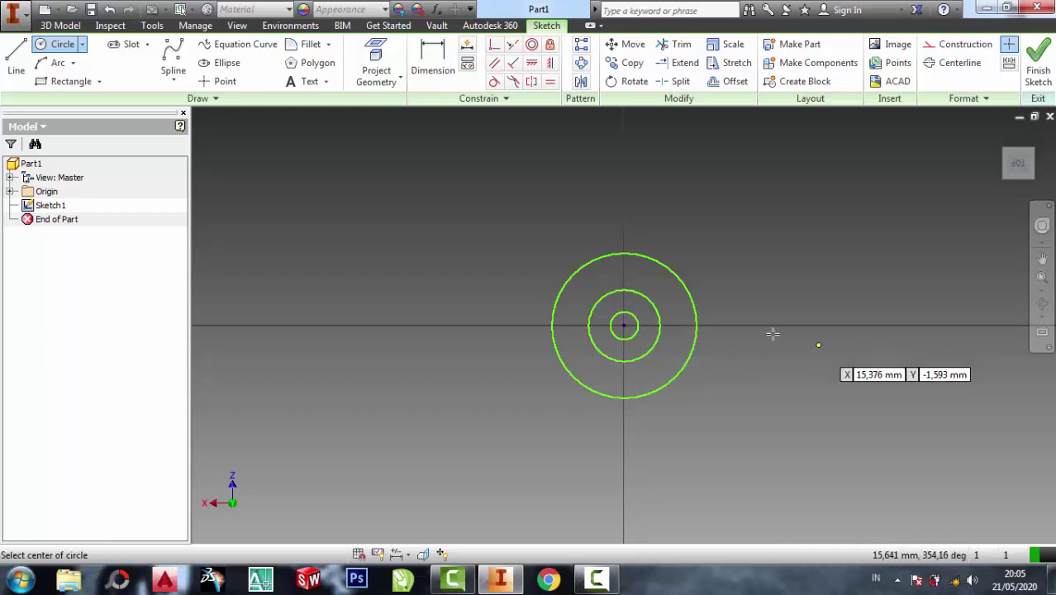
Dimension the outer circle's diameter as 50 mm and the middle circle's diameter as 45 mm
left_click(431, 62)
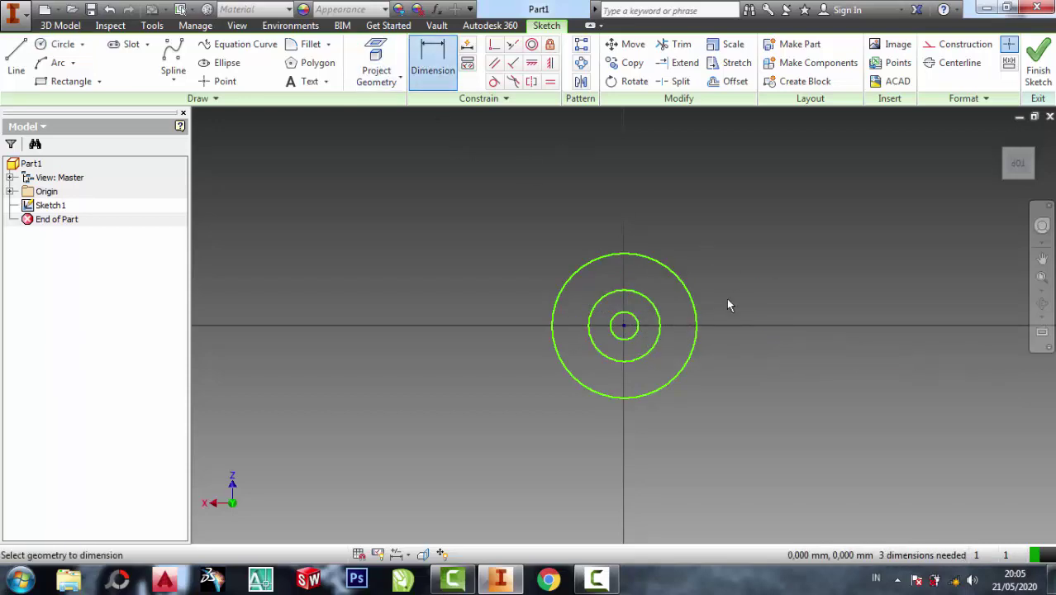
left_click(745, 266)
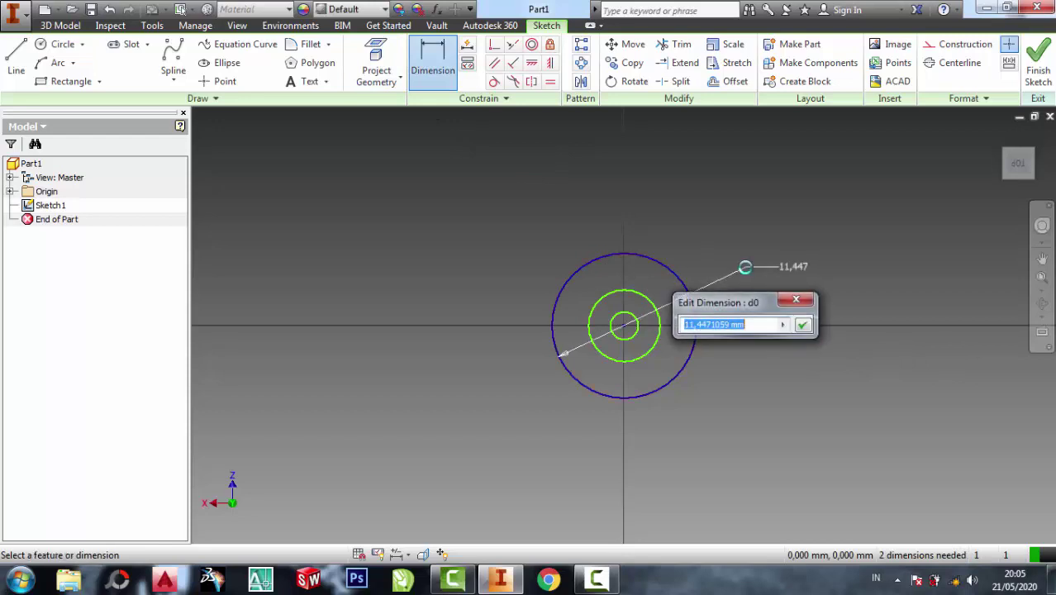
type("50")
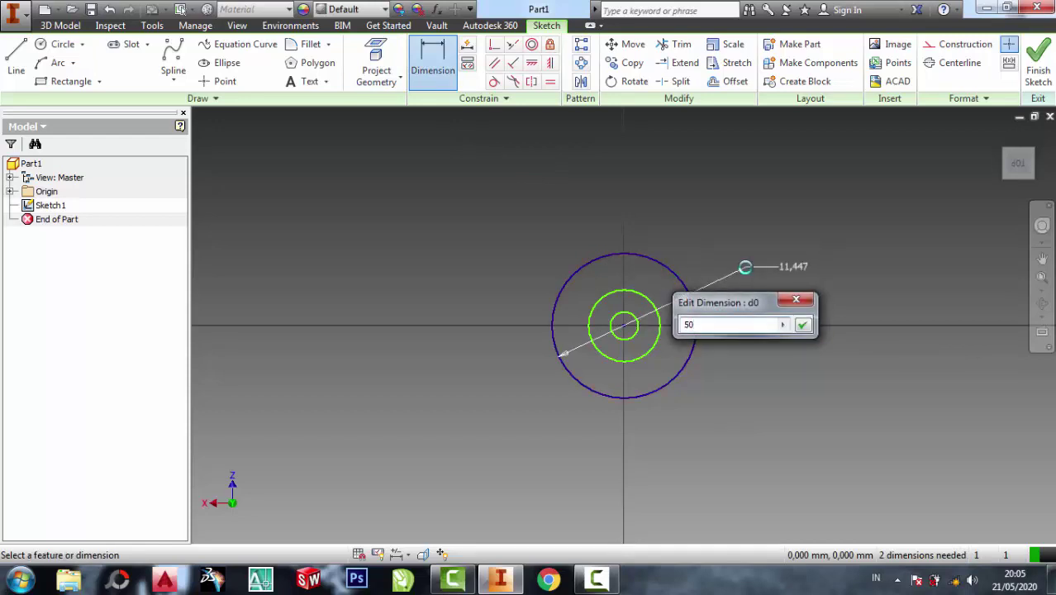
key("Return")
left_click(769, 278)
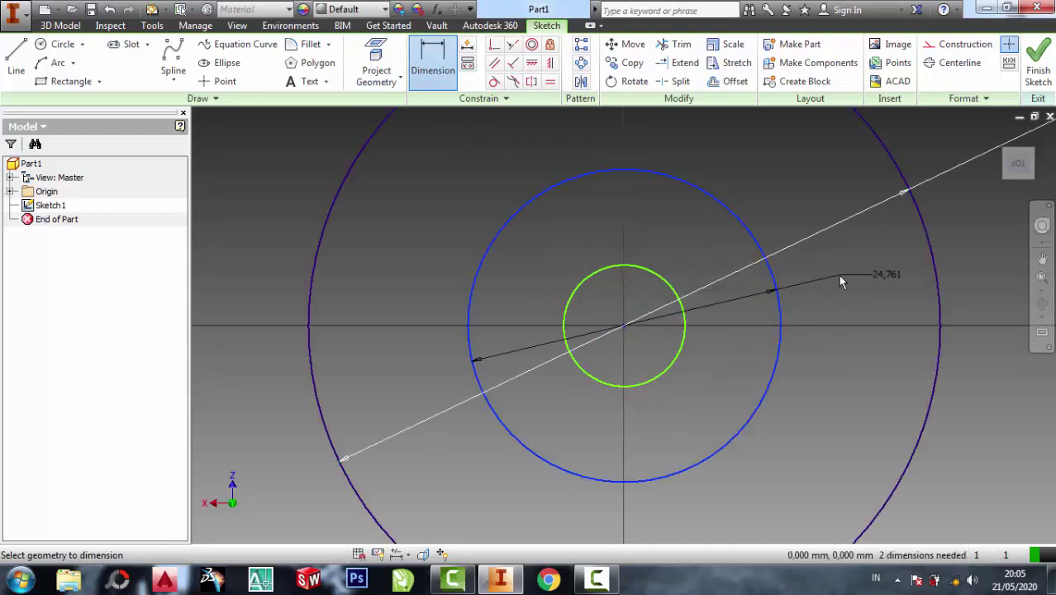
left_click(832, 271)
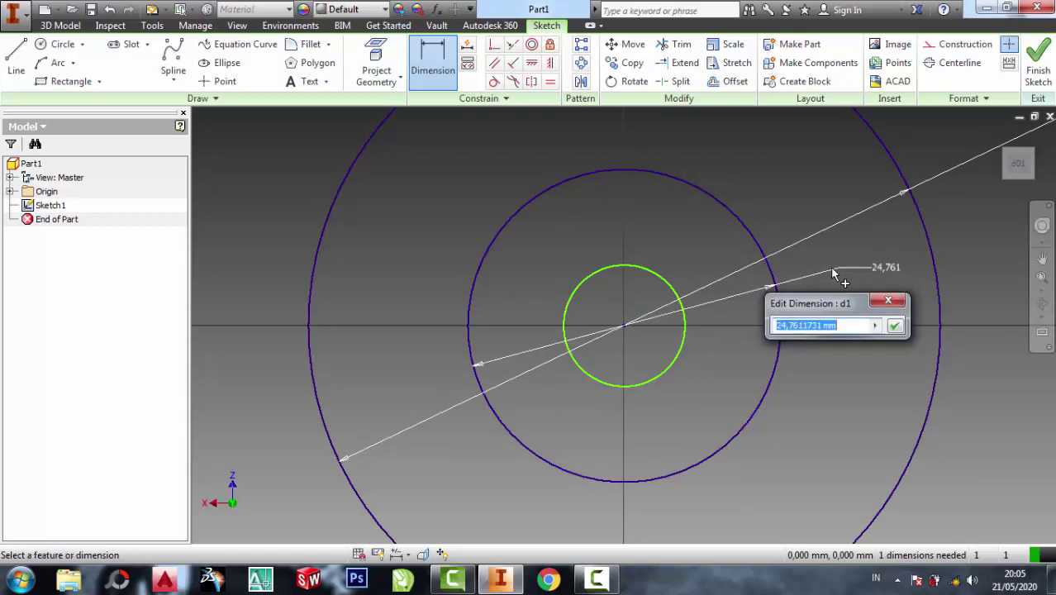
type("45")
key("Return")
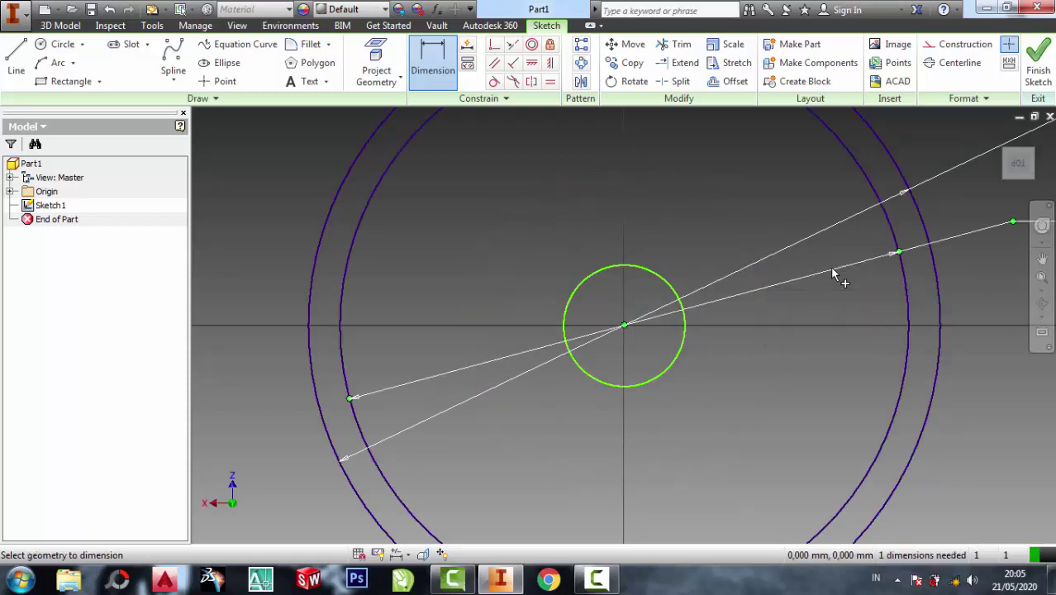
Dimension the innermost circle's diameter as 40 mm
left_click(684, 351)
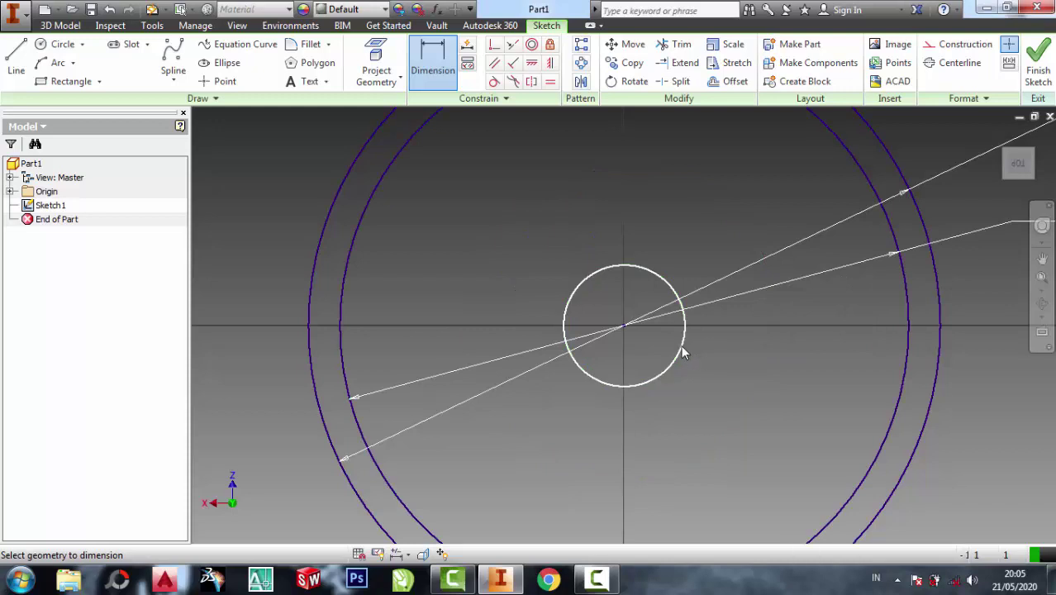
type("40")
left_click(752, 366)
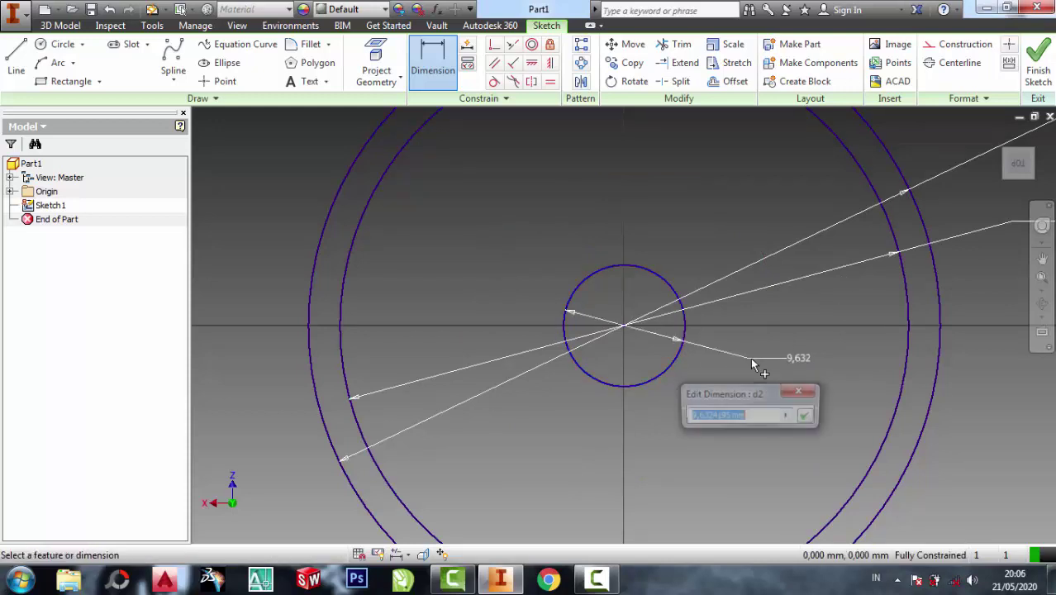
type("40")
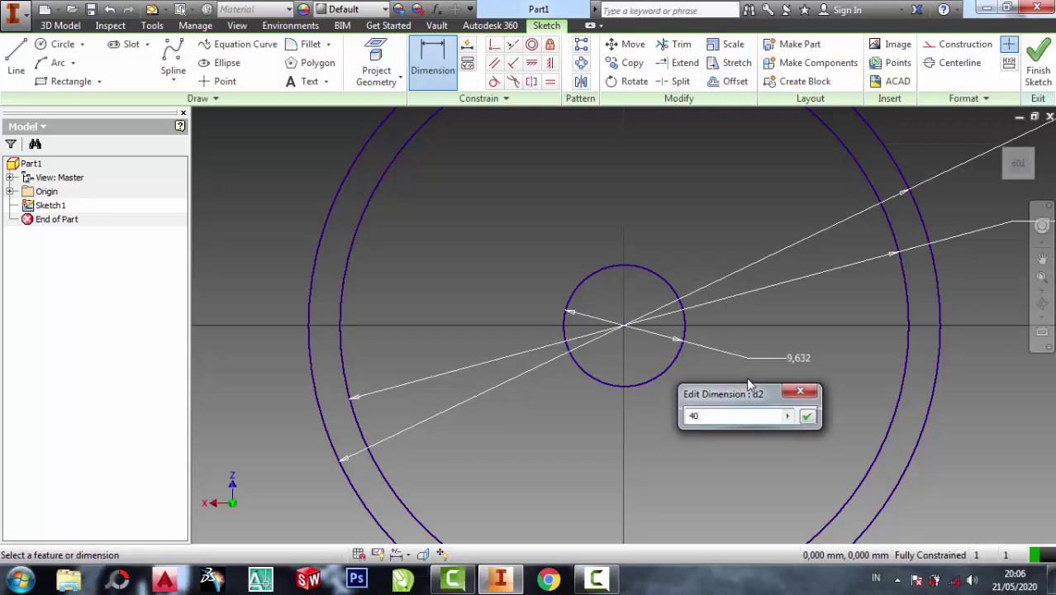
key("Return")
Draw a vertical line from the uppermost point of the 50 mm circle down to the common centre
scroll(633, 343, "up", 2)
scroll(632, 344, "down", 5)
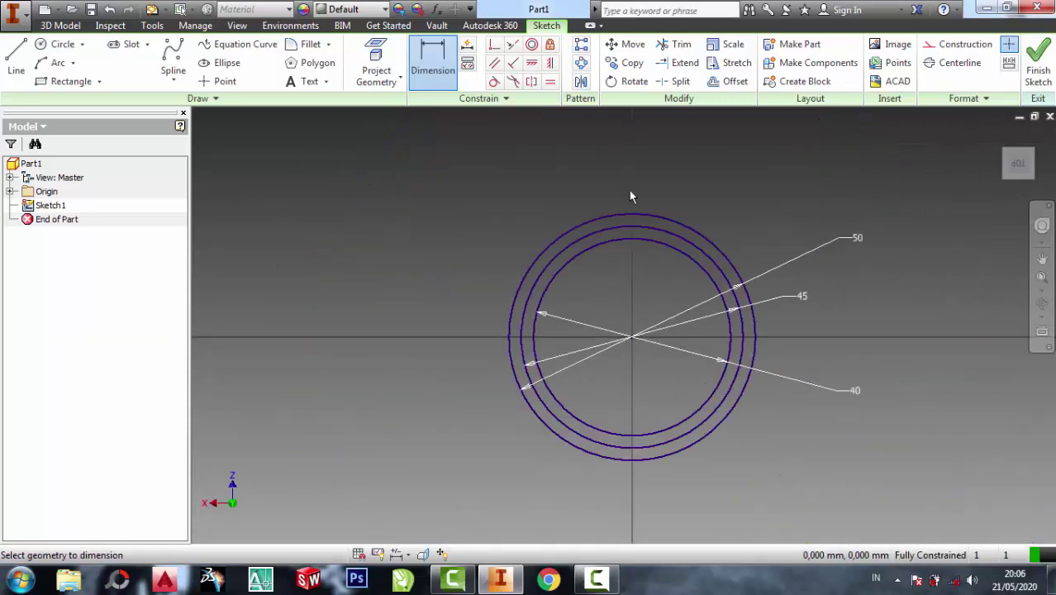
scroll(631, 195, "up", 3)
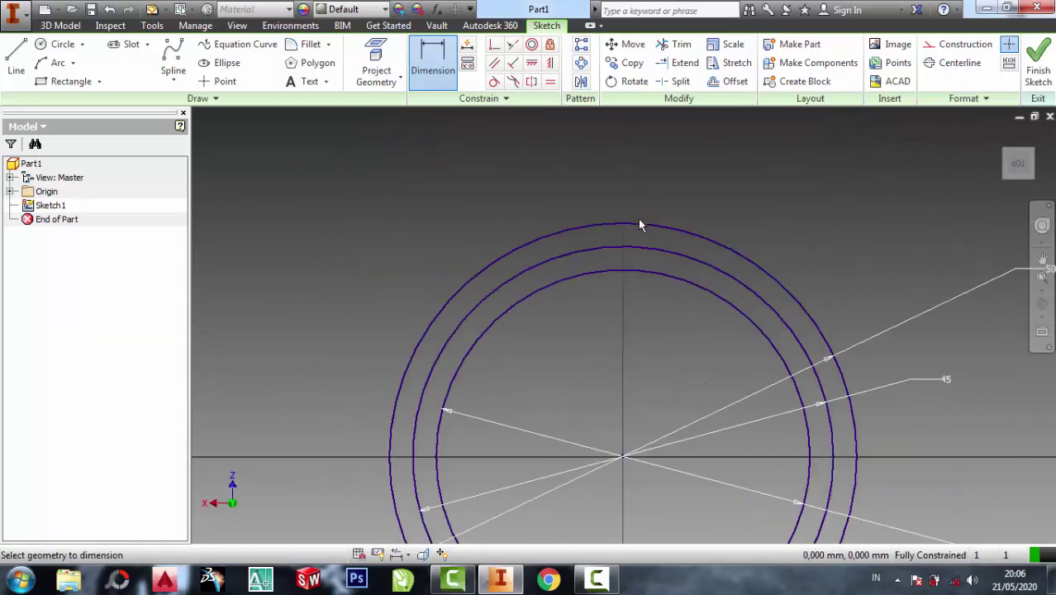
left_click(16, 59)
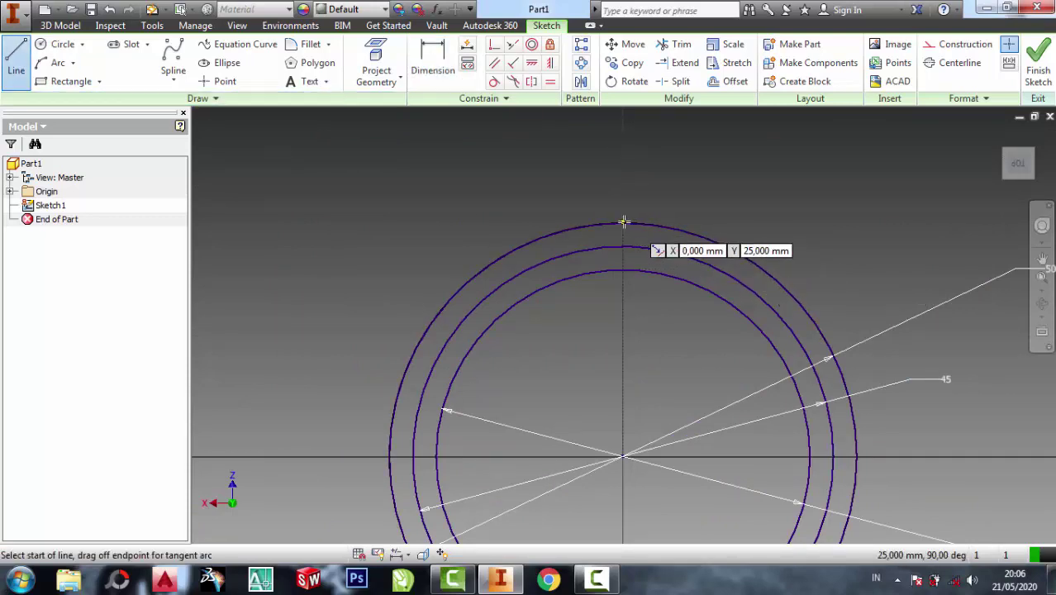
left_click(624, 224)
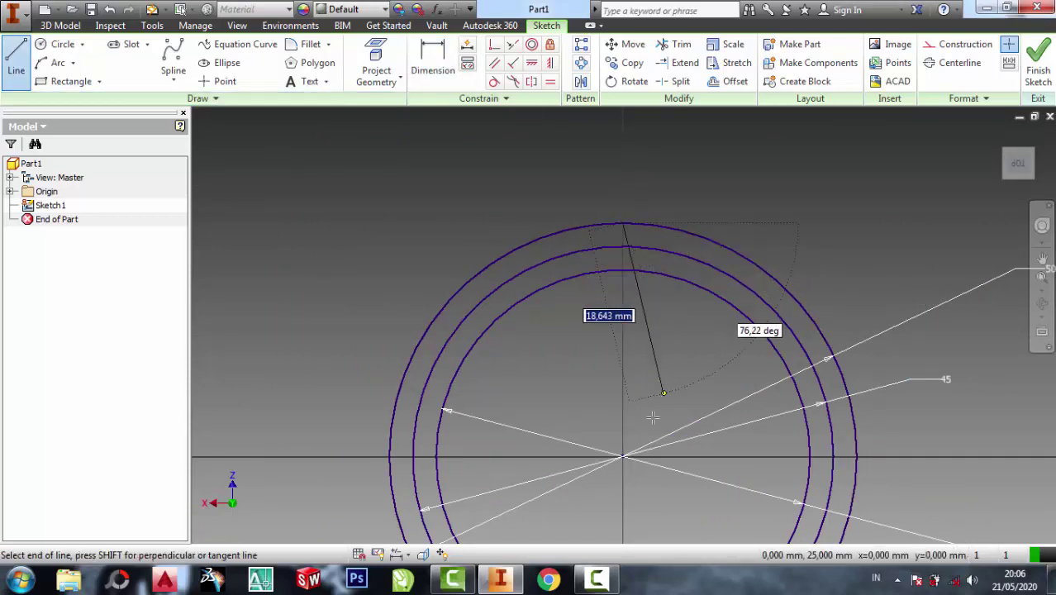
left_click(624, 457)
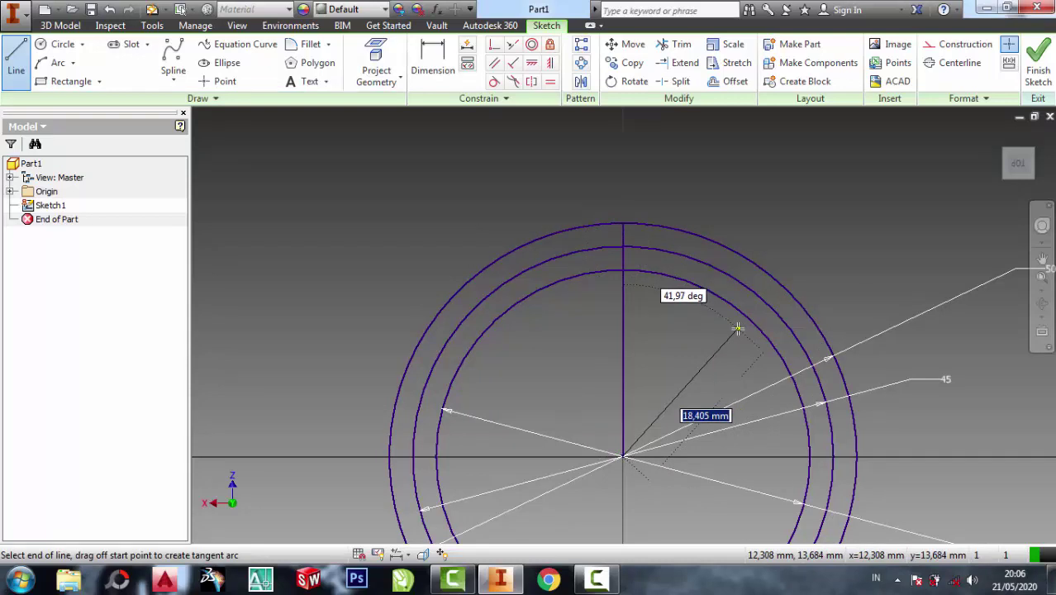
key("Escape")
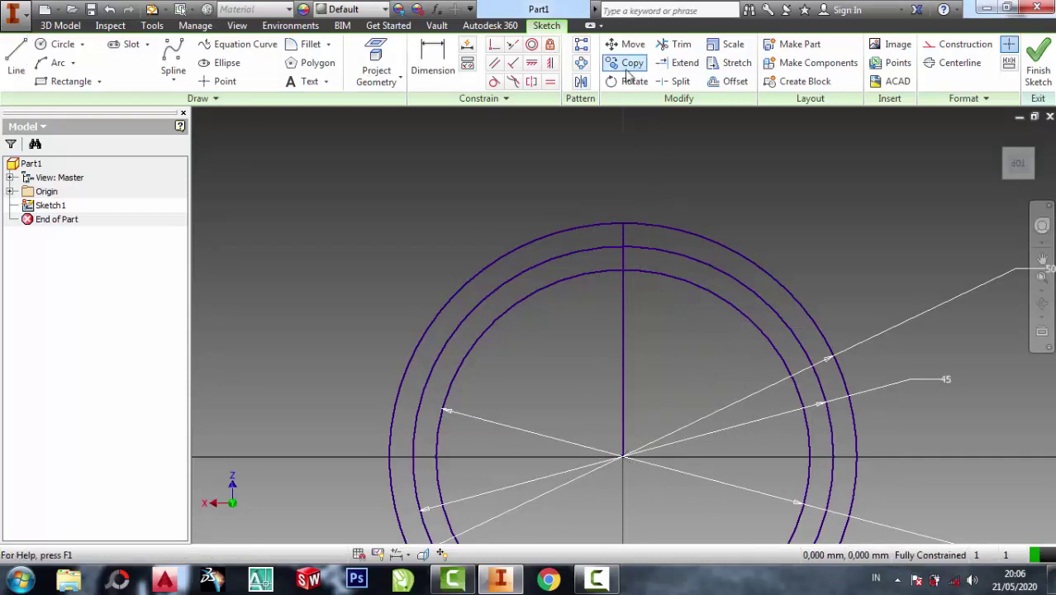
Copy the vertical line three times at even spacing to its right along the horizontal axis, the farthest about 3.4 mm away
left_click(628, 66)
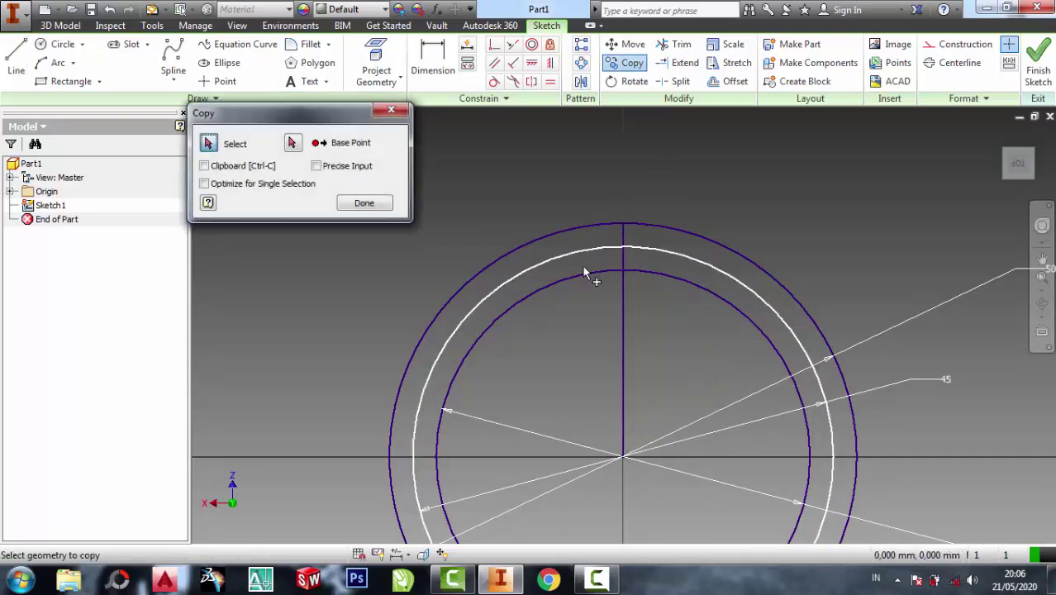
left_click(625, 403)
left_click(291, 145)
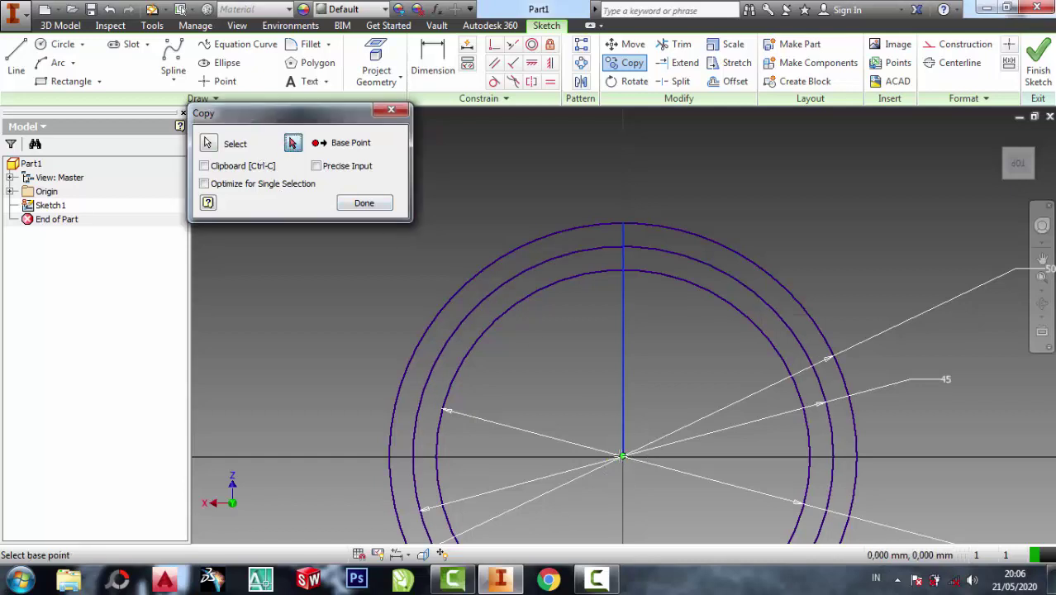
left_click(623, 456)
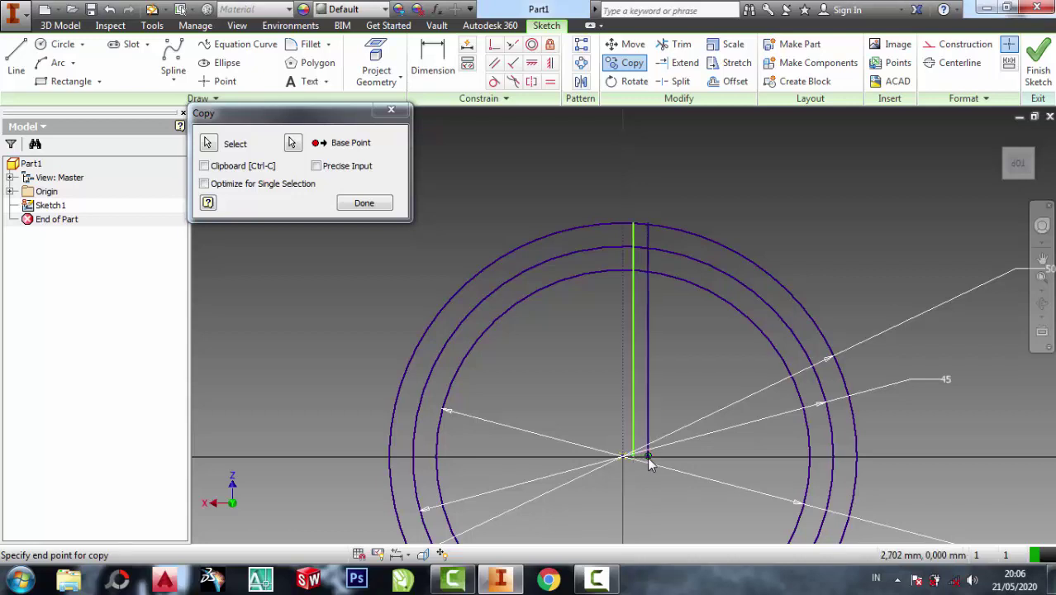
left_click(643, 457)
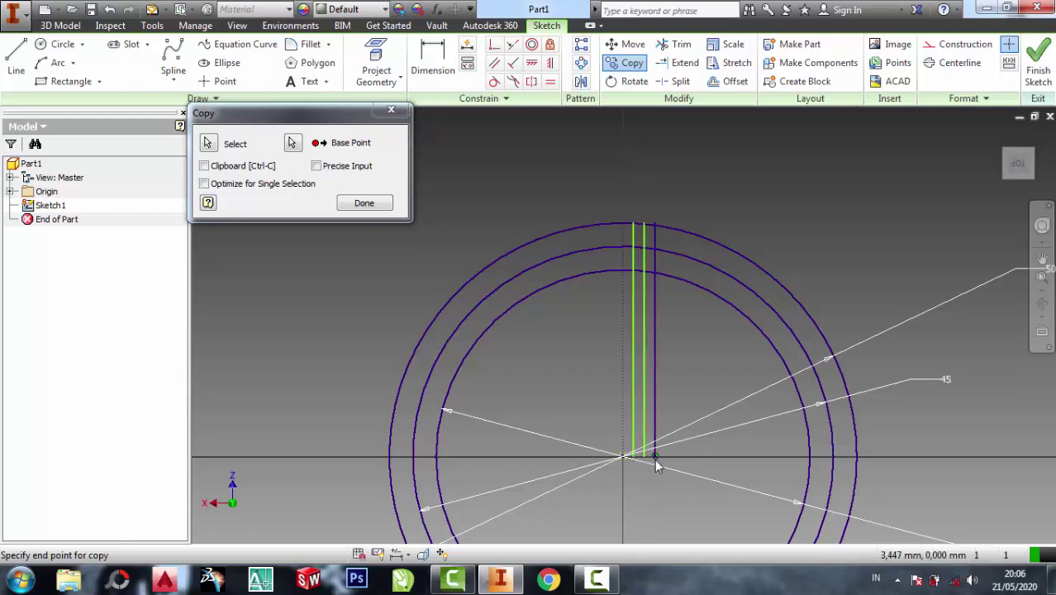
left_click(654, 458)
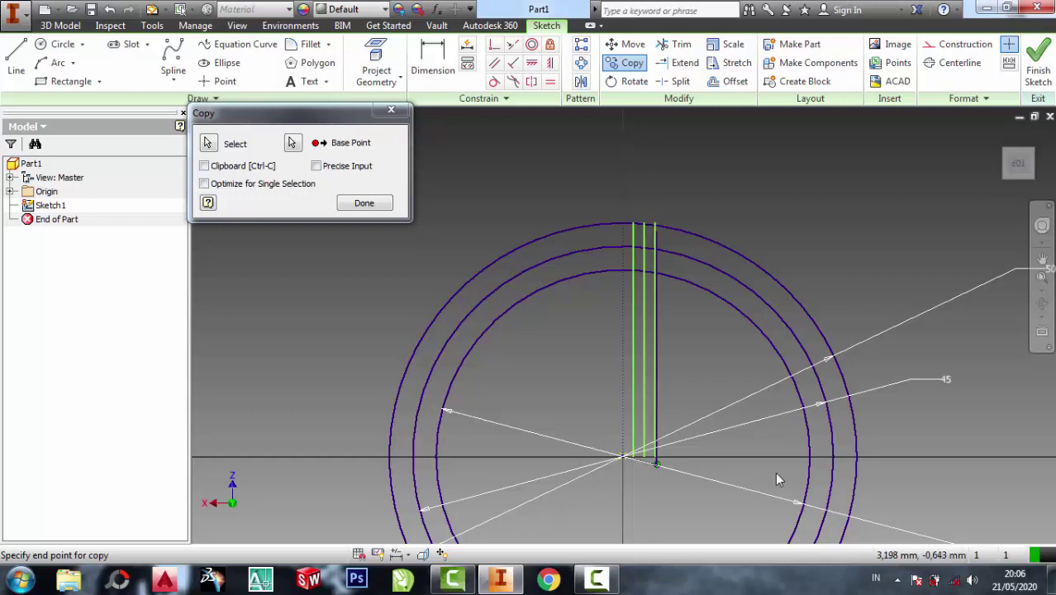
key("Escape")
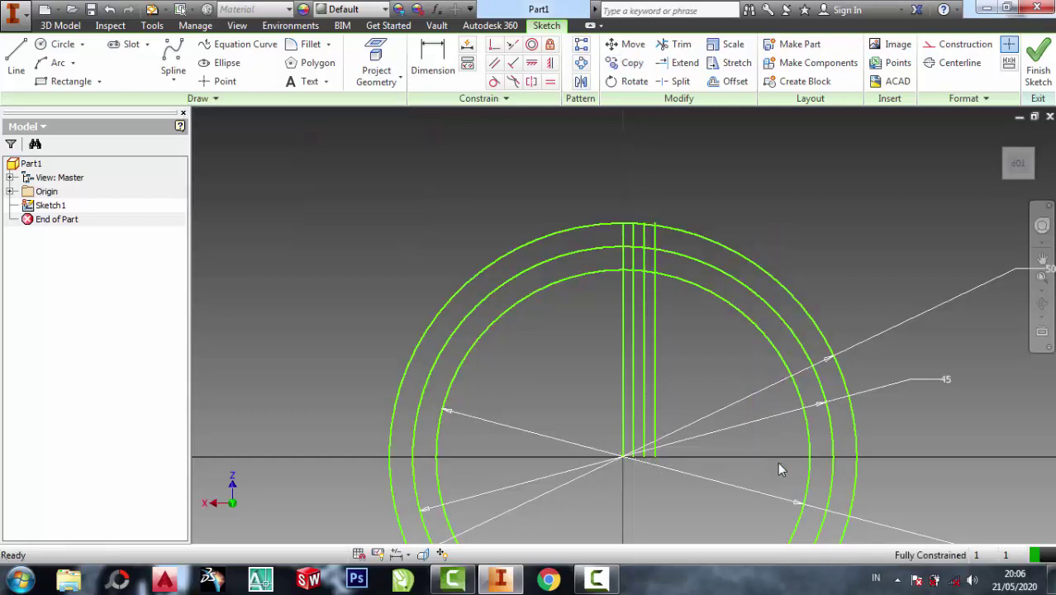
scroll(630, 230, "up", 3)
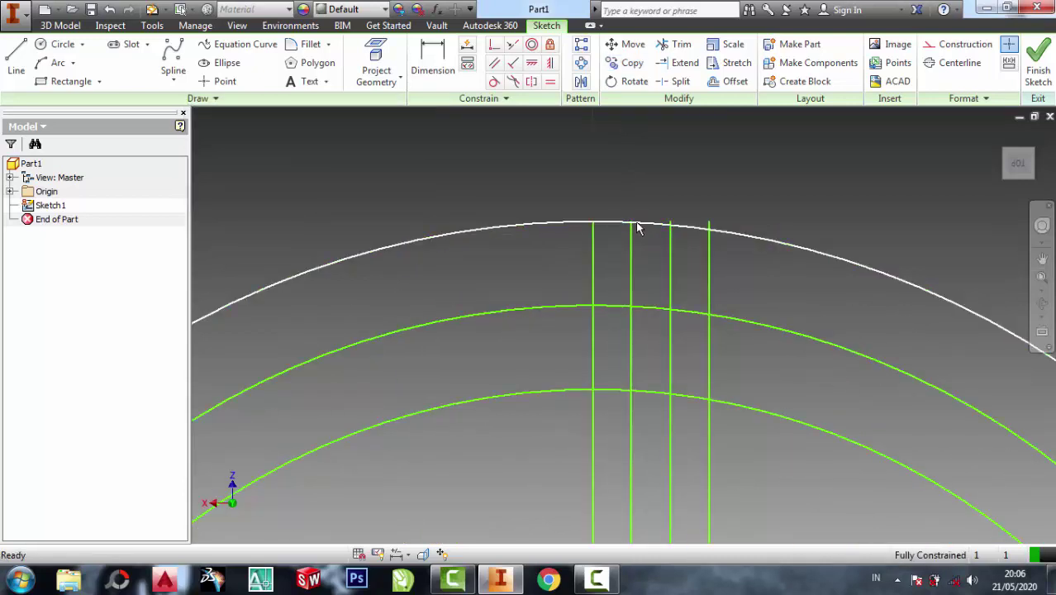
scroll(640, 225, "up", 2)
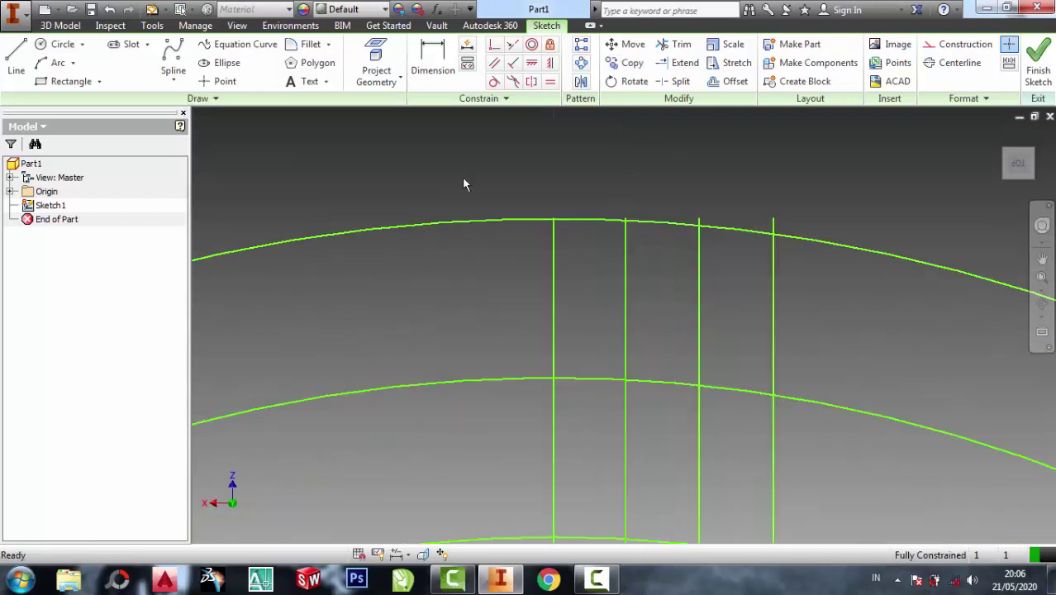
left_click(48, 66)
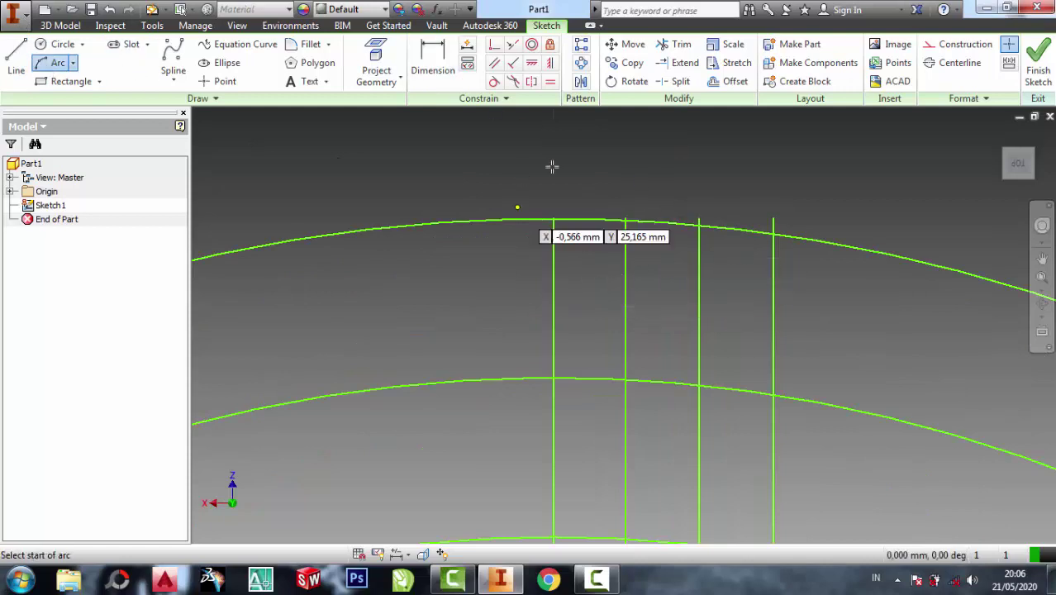
left_click(625, 222)
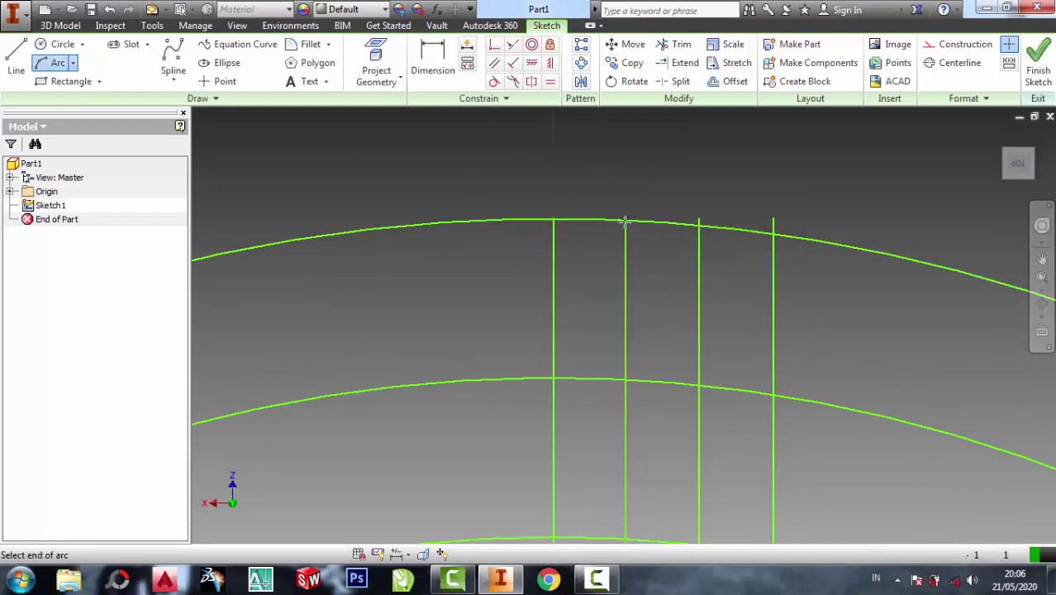
left_click(699, 386)
scroll(691, 368, "up", 5)
scroll(691, 368, "down", 5)
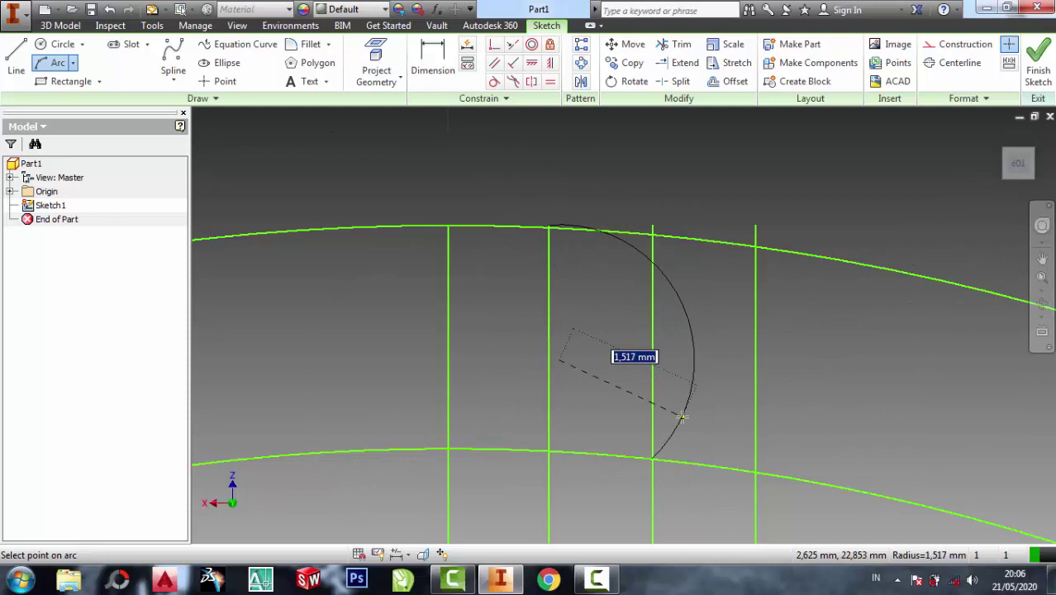
key("Escape")
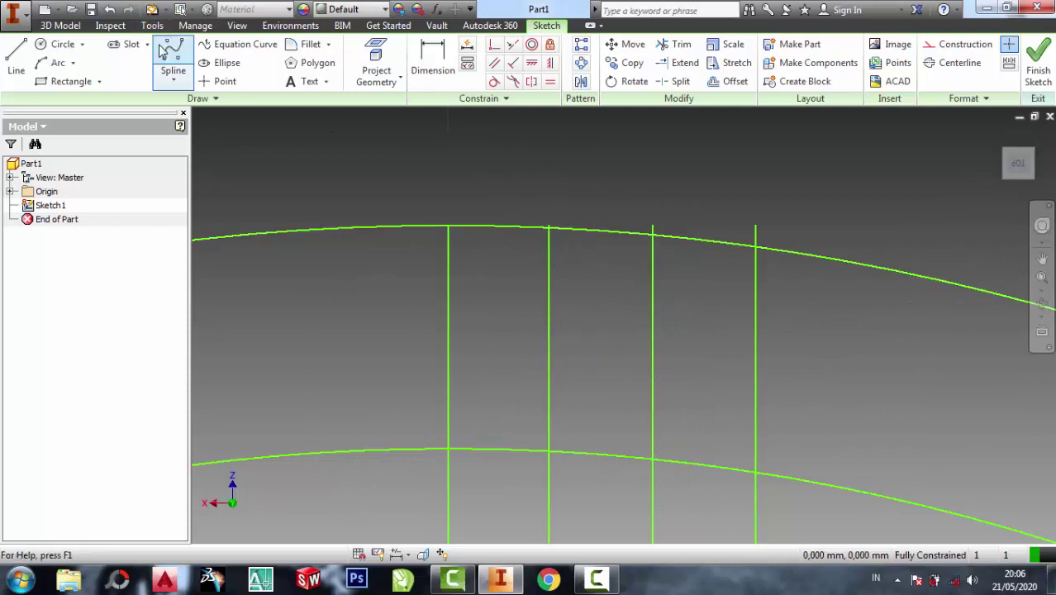
Draw a control-vertex spline from the first copied line's upper end through the 45 mm circle at the second line to the 40 mm circle near the third
left_click(170, 54)
scroll(578, 299, "down", 3)
scroll(611, 335, "up", 2)
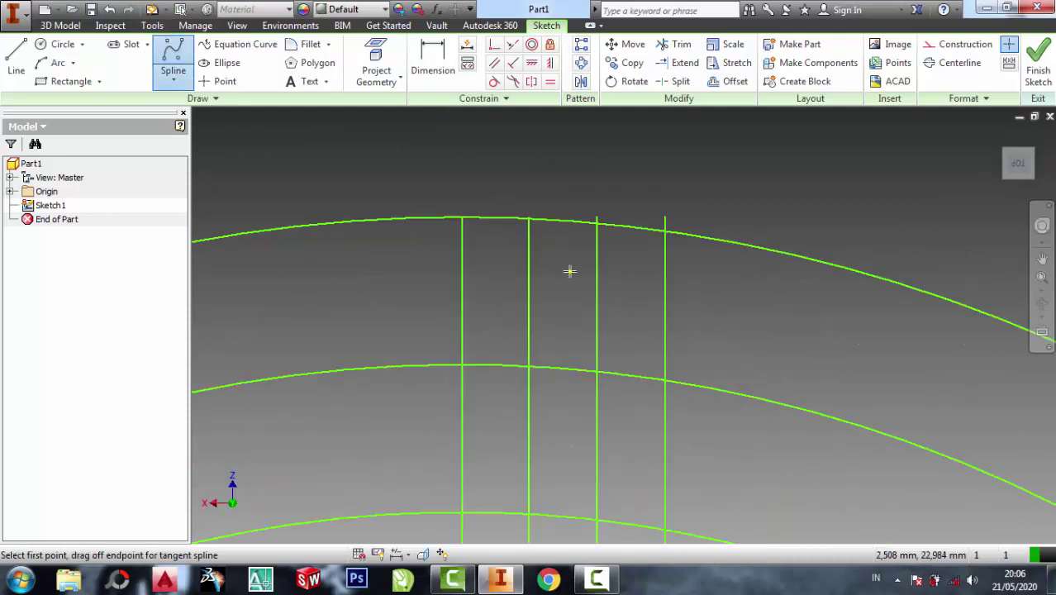
left_click(529, 217)
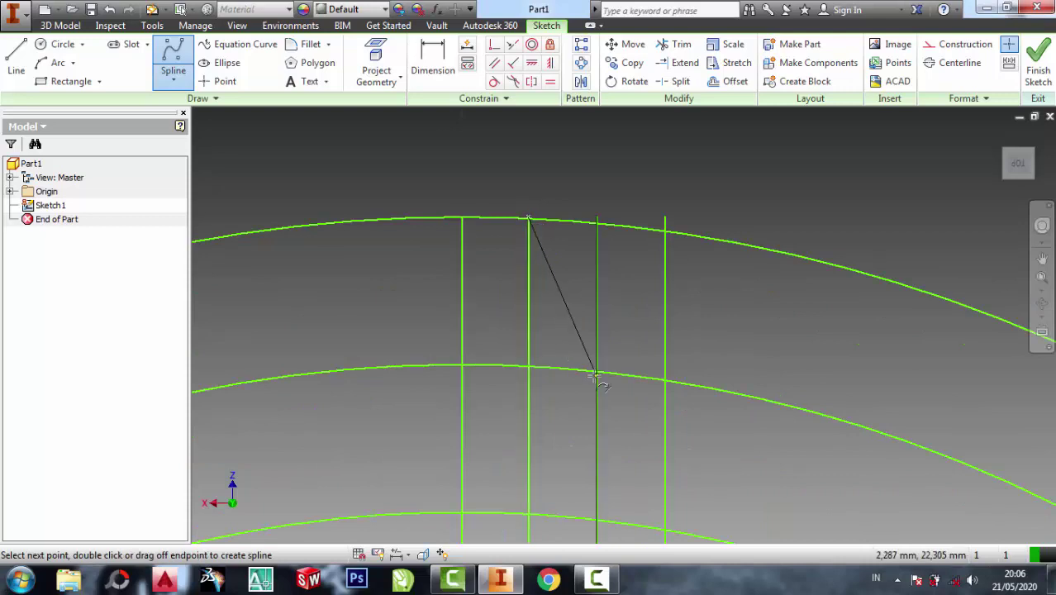
scroll(628, 418, "up", 2)
scroll(632, 447, "down", 4)
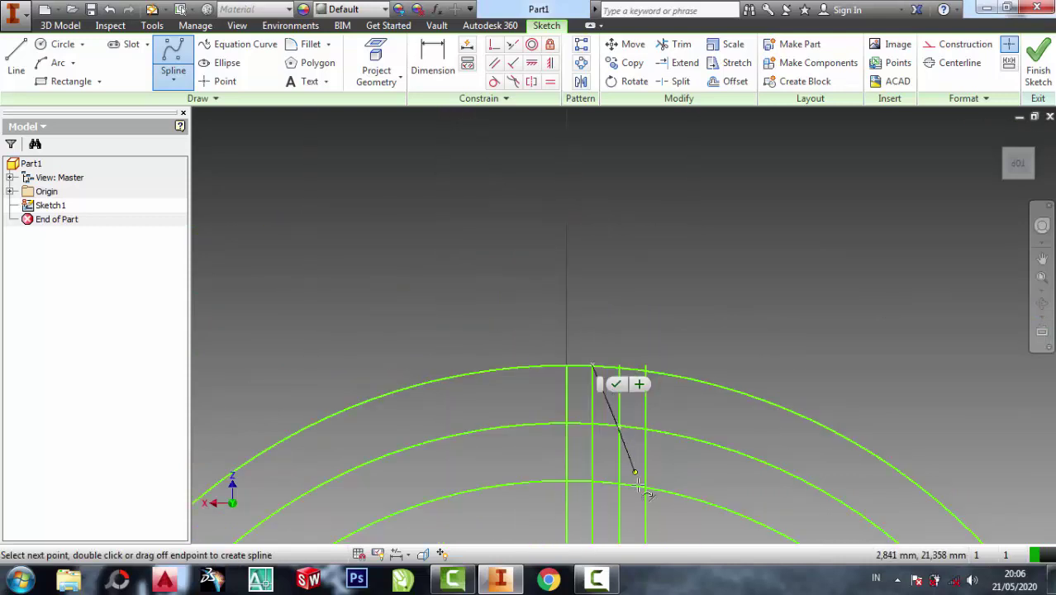
left_click(649, 489)
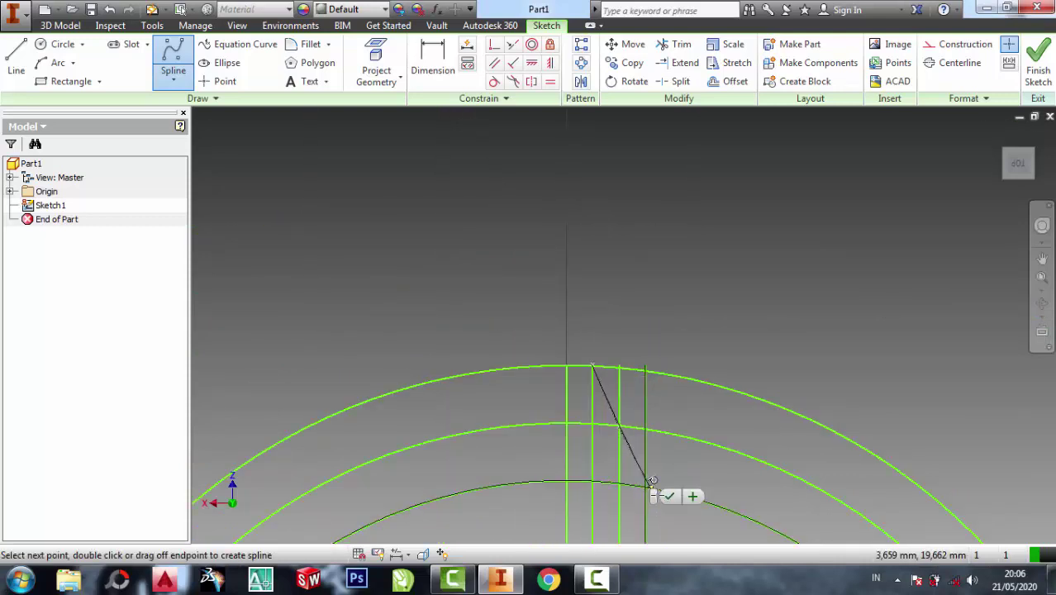
left_click(670, 497)
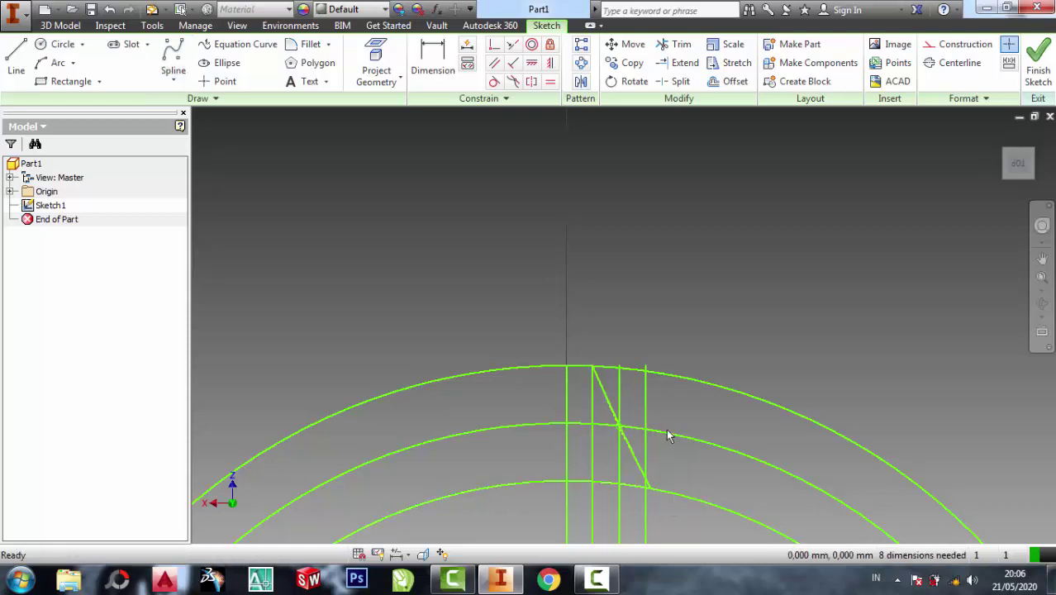
Delete the three copied vertical guide lines and the middle 45 mm circle
scroll(667, 429, "down", 3)
scroll(665, 465, "up", 4)
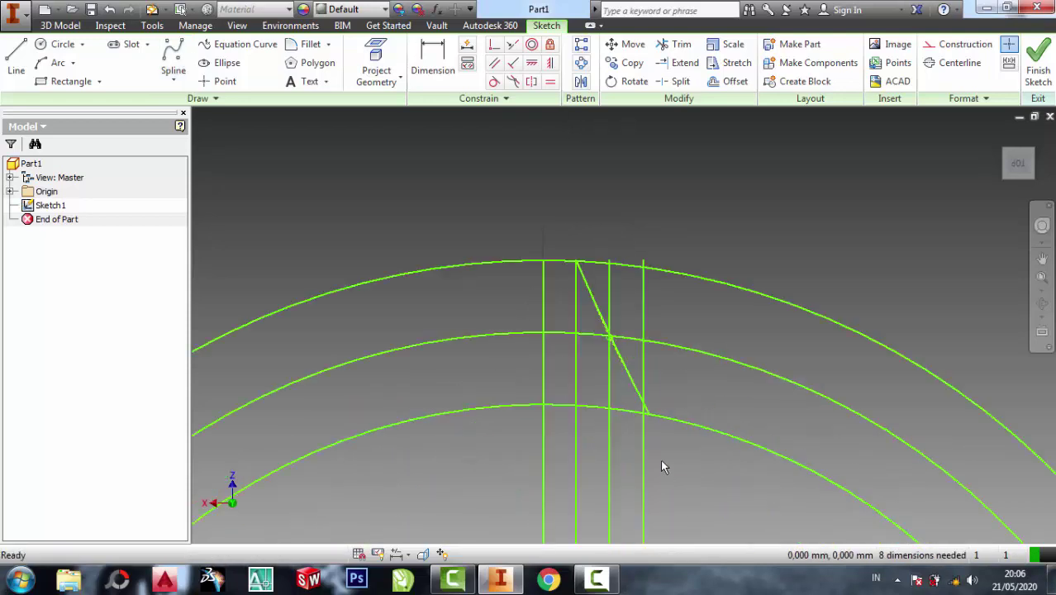
scroll(566, 337, "down", 6)
scroll(578, 390, "up", 3)
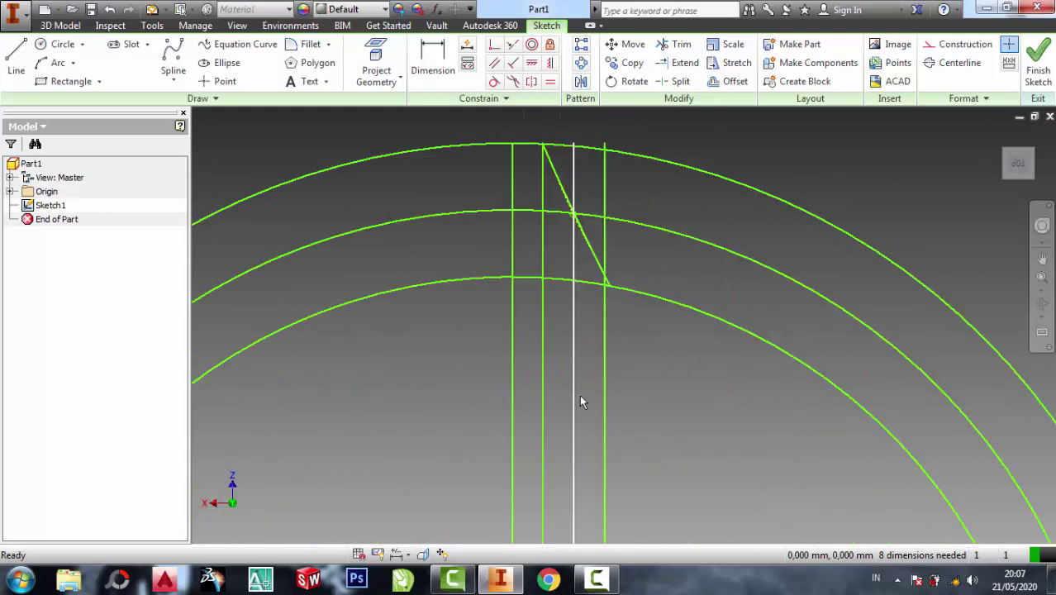
mouse_move(627, 423)
left_mouse_down()
mouse_move(575, 389)
mouse_move(534, 326)
left_mouse_up()
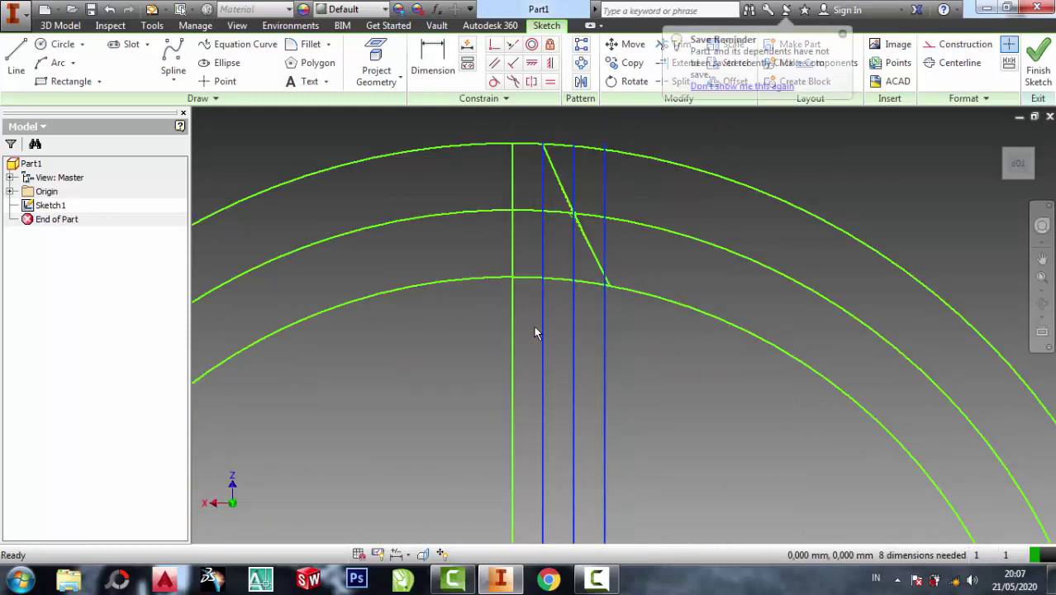
right_click(535, 325)
left_click(535, 283)
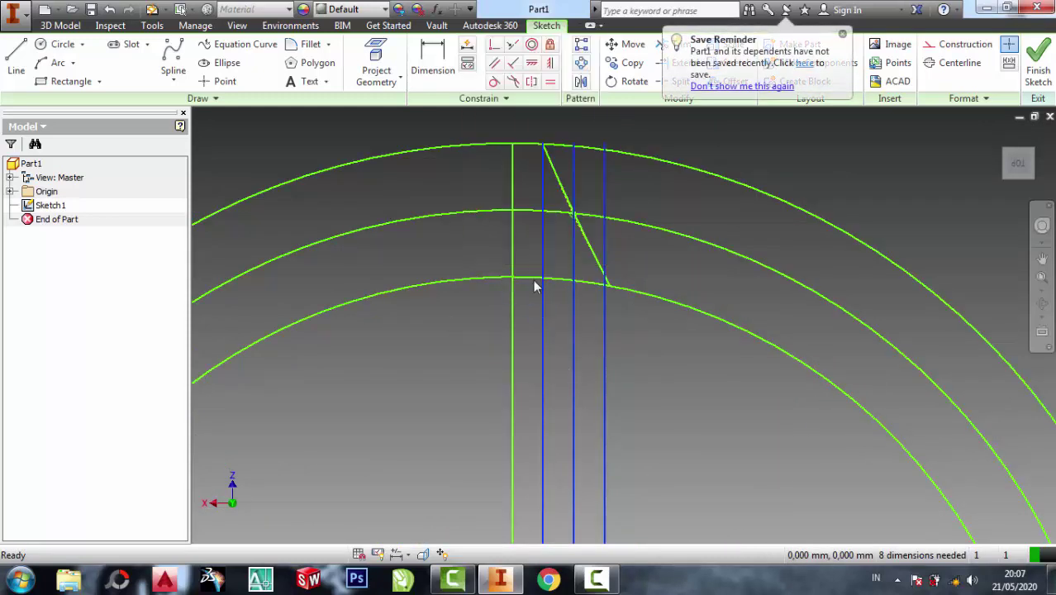
right_click(713, 246)
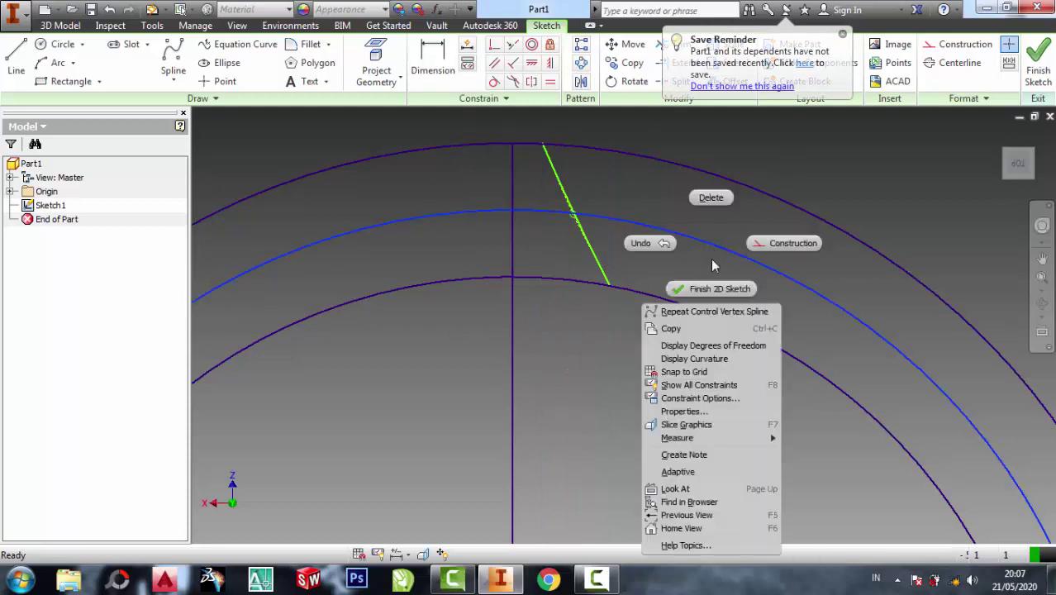
left_click(710, 198)
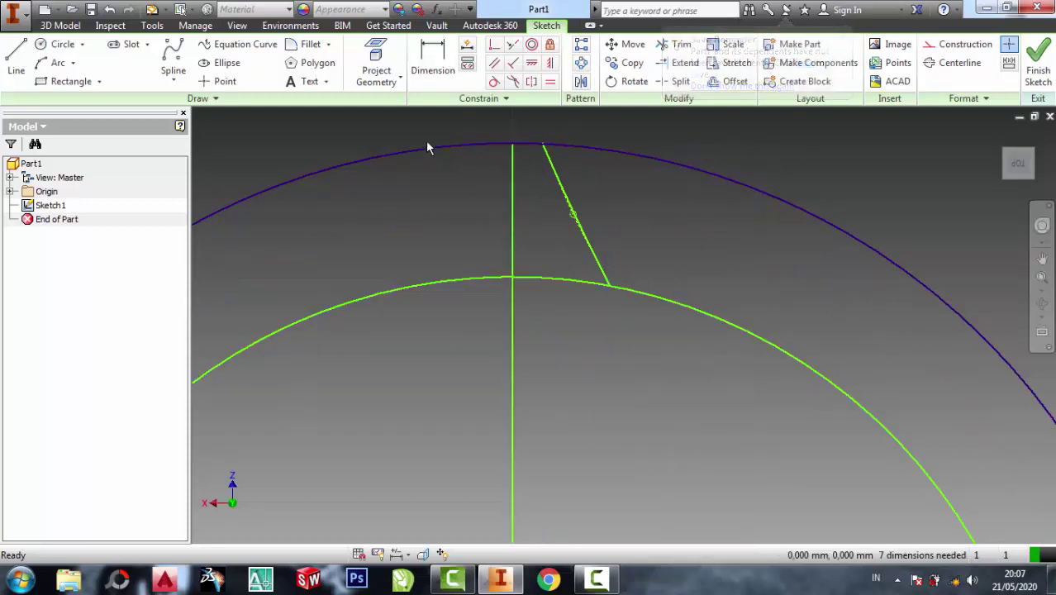
left_click(533, 163)
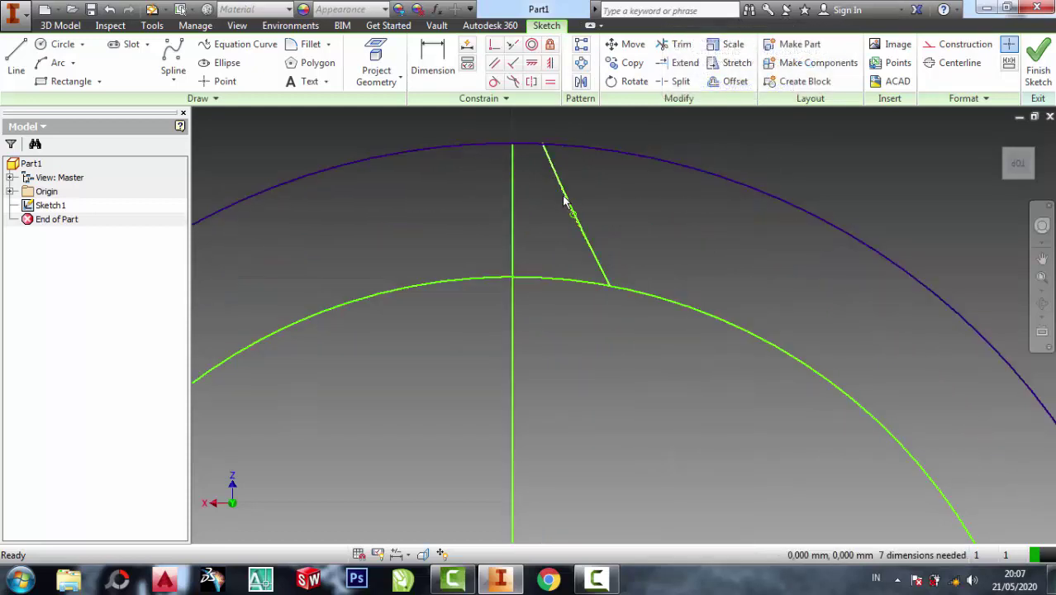
Try to mirror the central vertical line about the slanted tooth flank, and undo the mirror
left_click(581, 82)
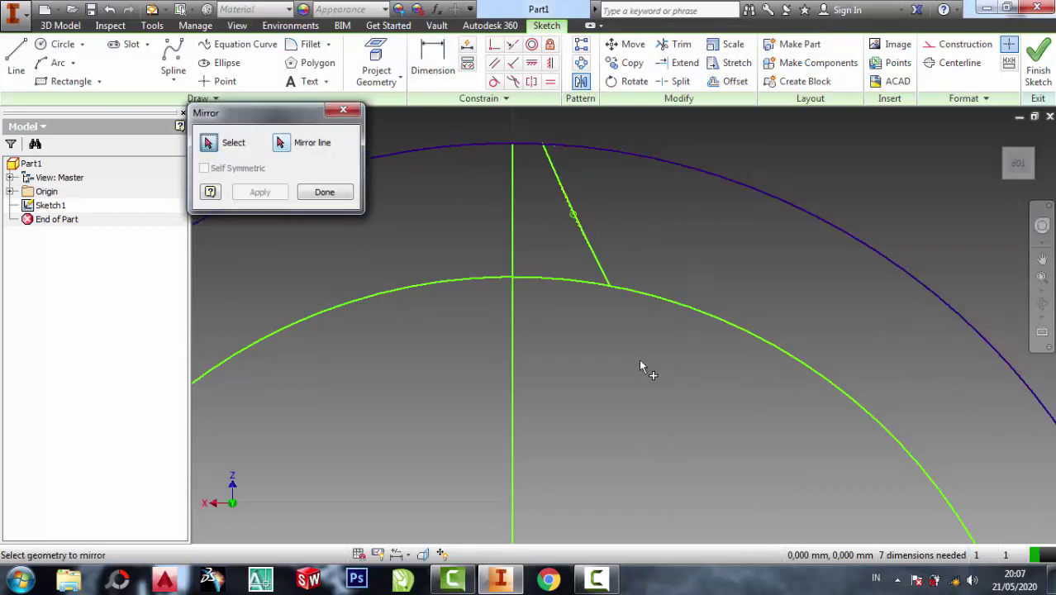
left_click(513, 334)
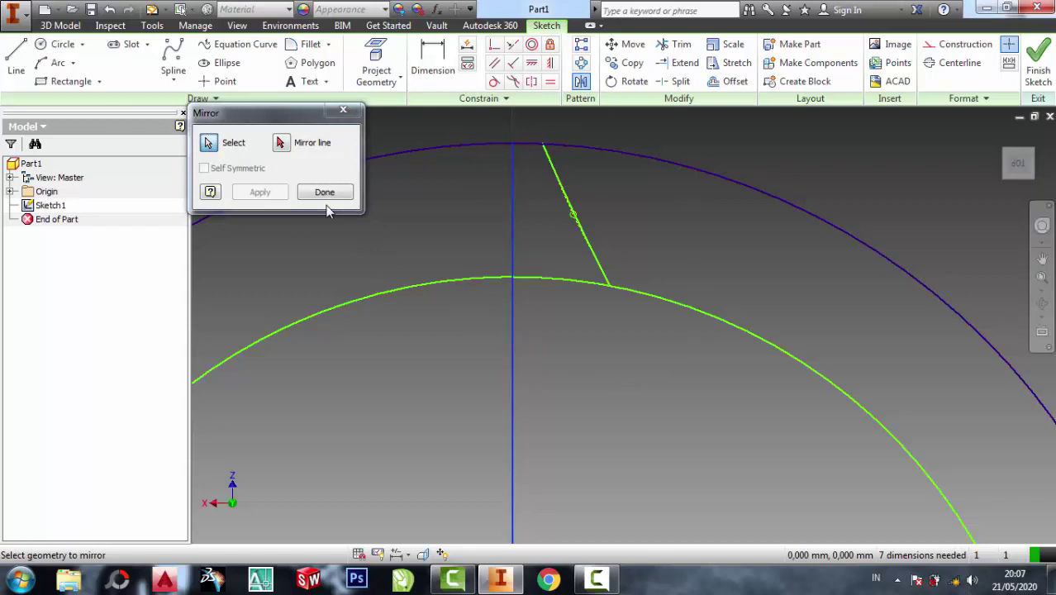
left_click(281, 142)
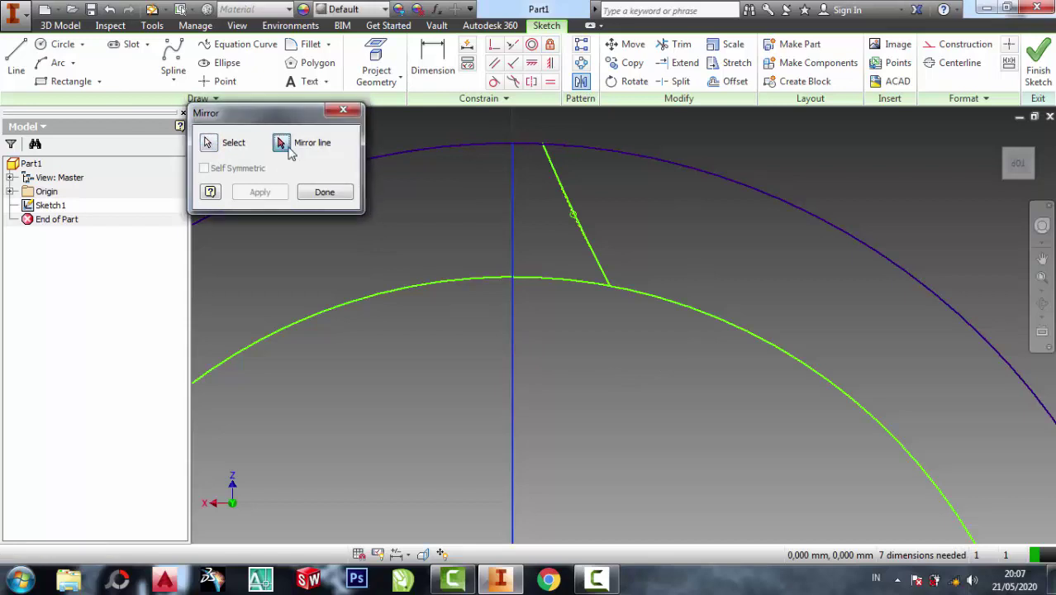
left_click(564, 200)
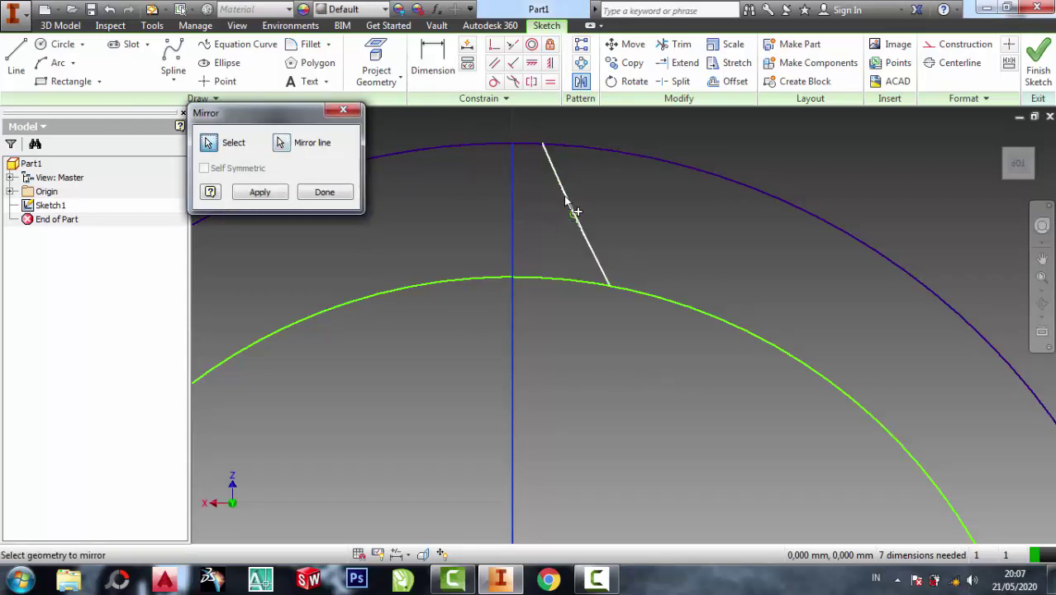
left_click(259, 192)
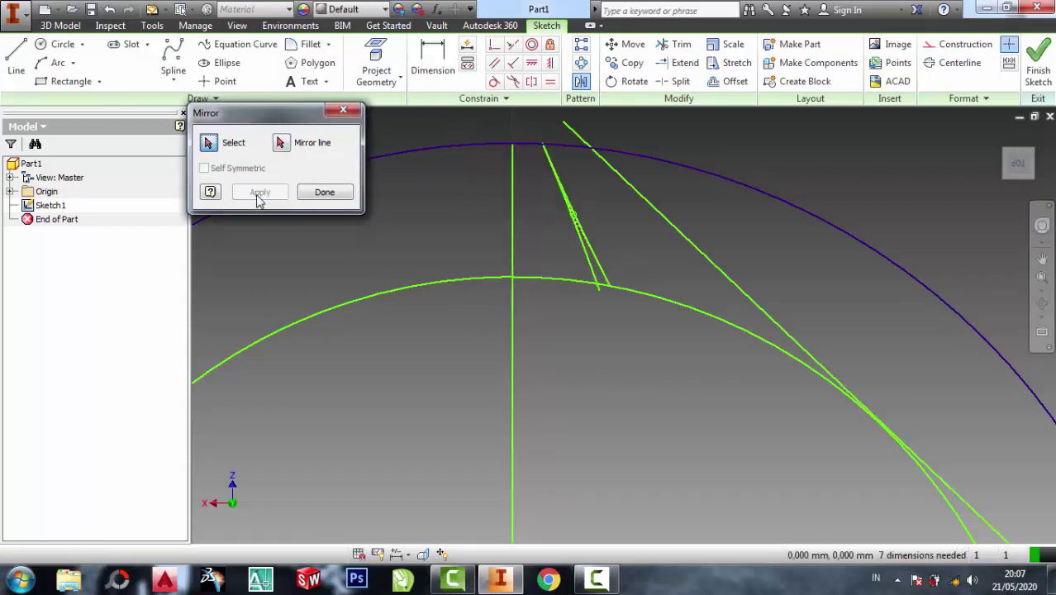
left_click(339, 197)
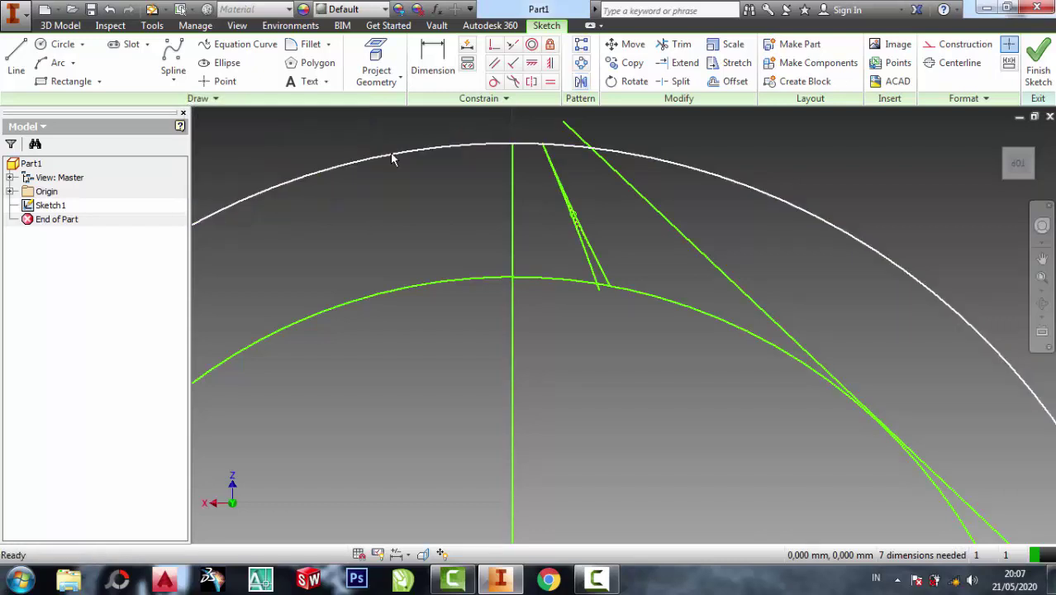
key("ctrl+z")
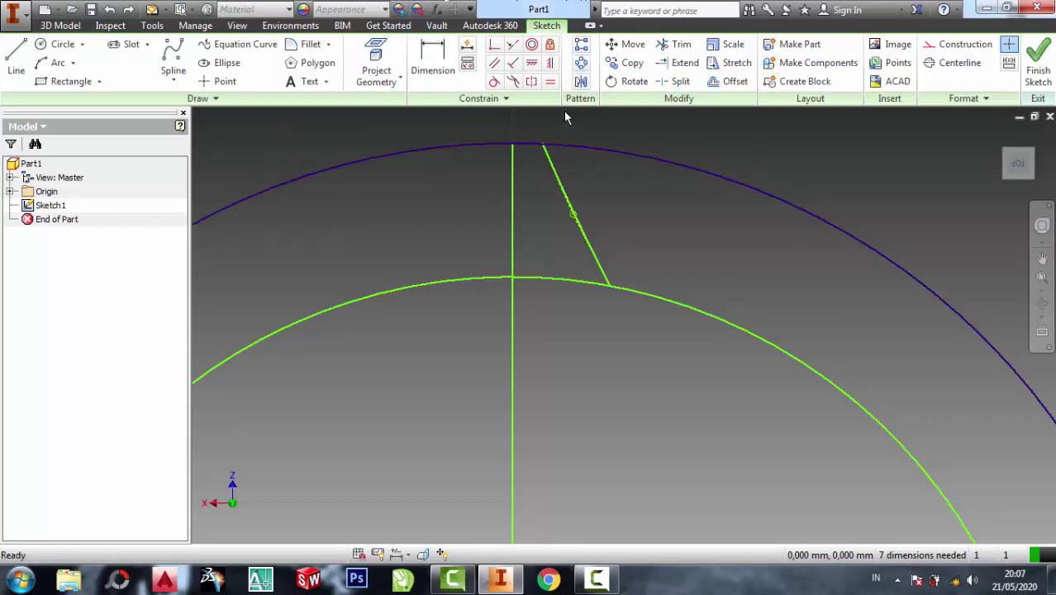
Mirror the slanted spline flank about the central vertical line to form the opposite side of the tooth
left_click(581, 81)
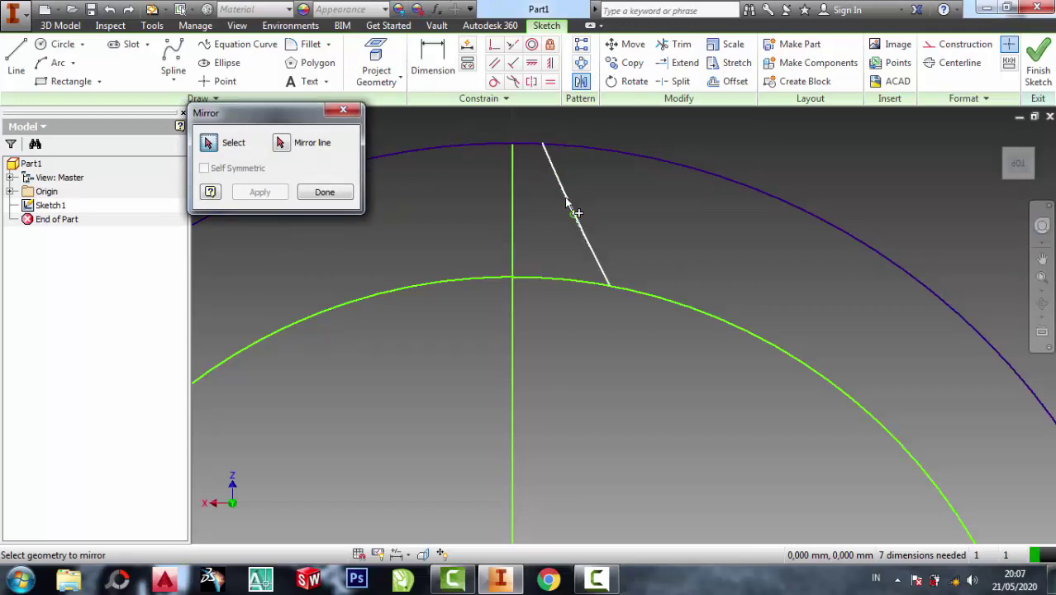
left_click(568, 204)
left_click(281, 142)
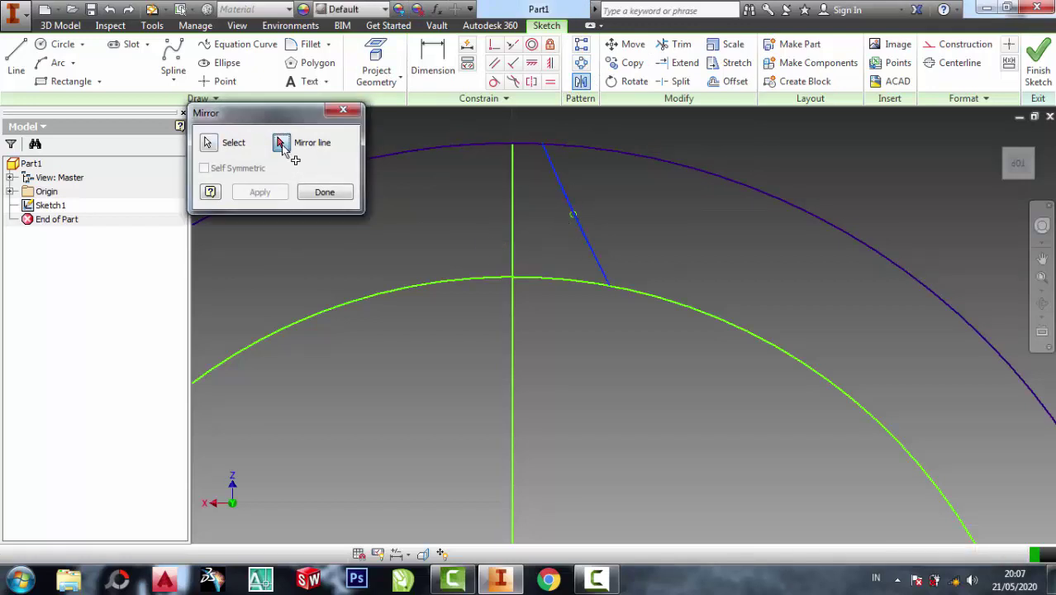
left_click(513, 334)
left_click(261, 193)
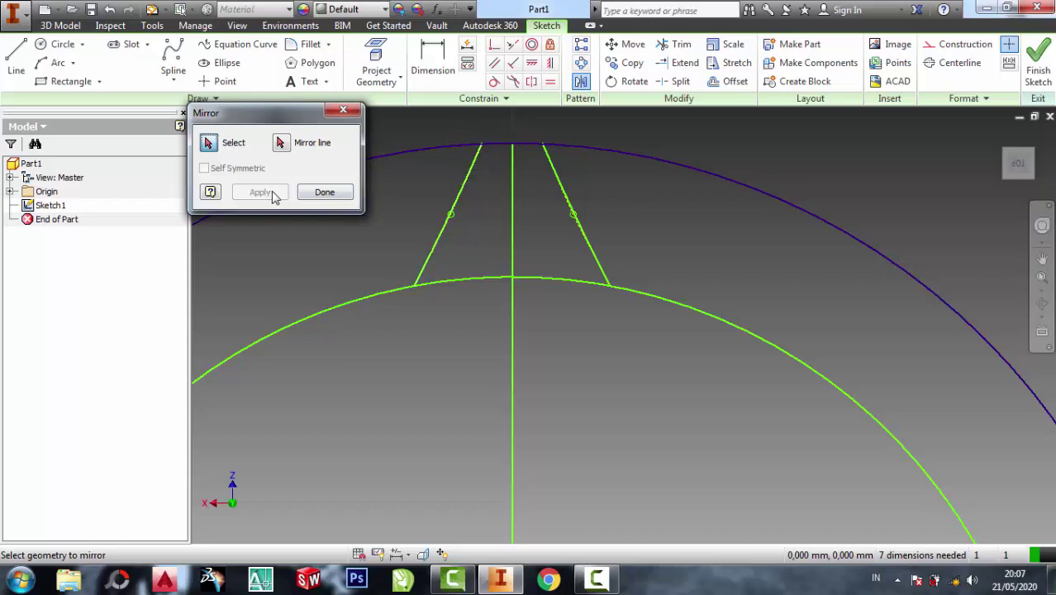
left_click(326, 192)
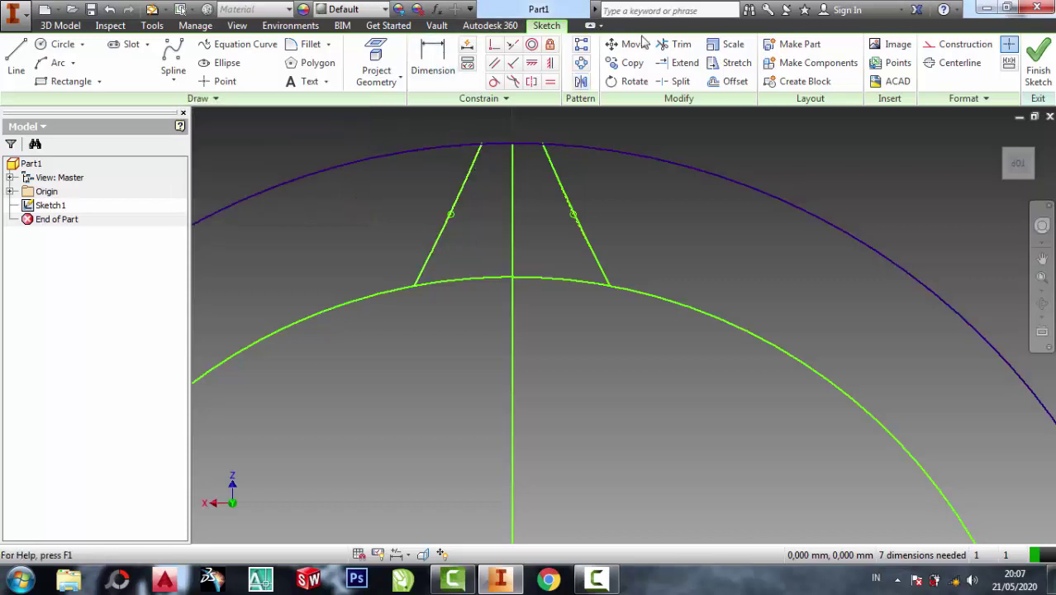
Trim the 50 mm circle to the short arc between the two flanks, and trim both flank ends protruding beyond it
left_click(676, 44)
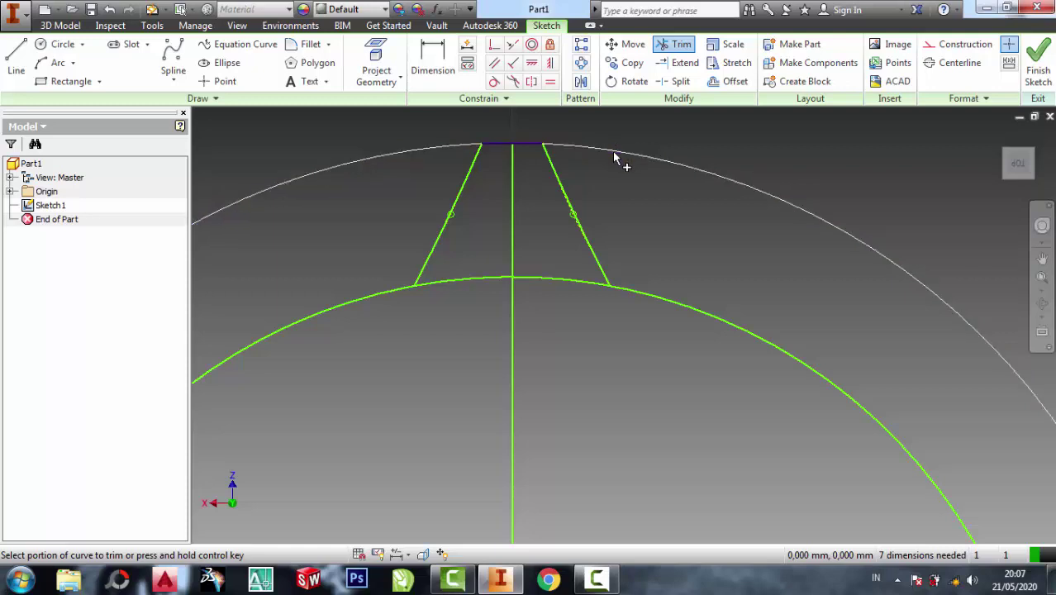
scroll(498, 132, "down", 3)
scroll(505, 133, "up", 5)
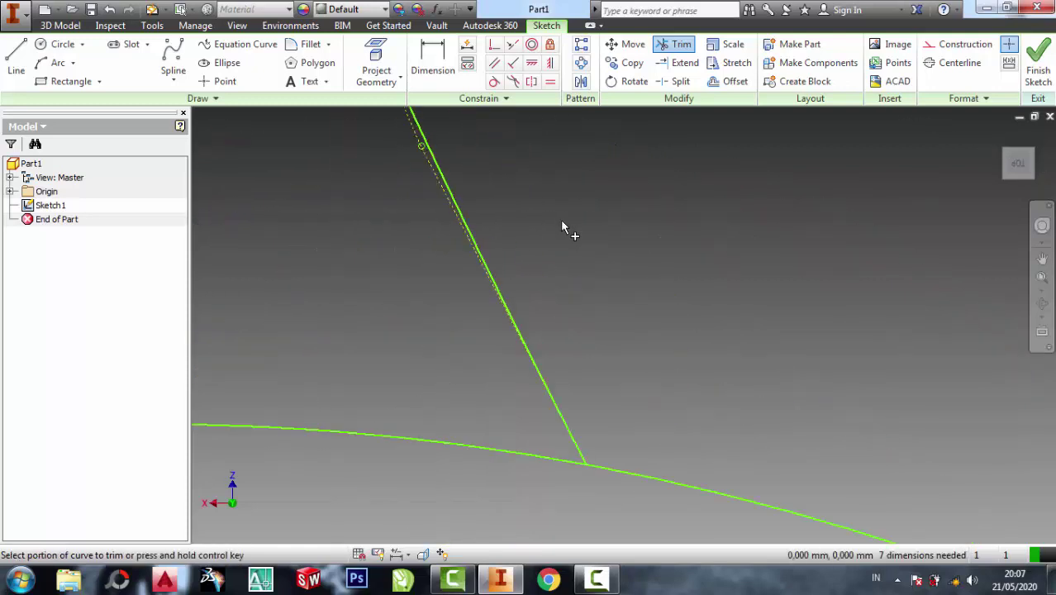
scroll(558, 211, "down", 2)
scroll(496, 124, "up", 1)
scroll(595, 195, "up", 3)
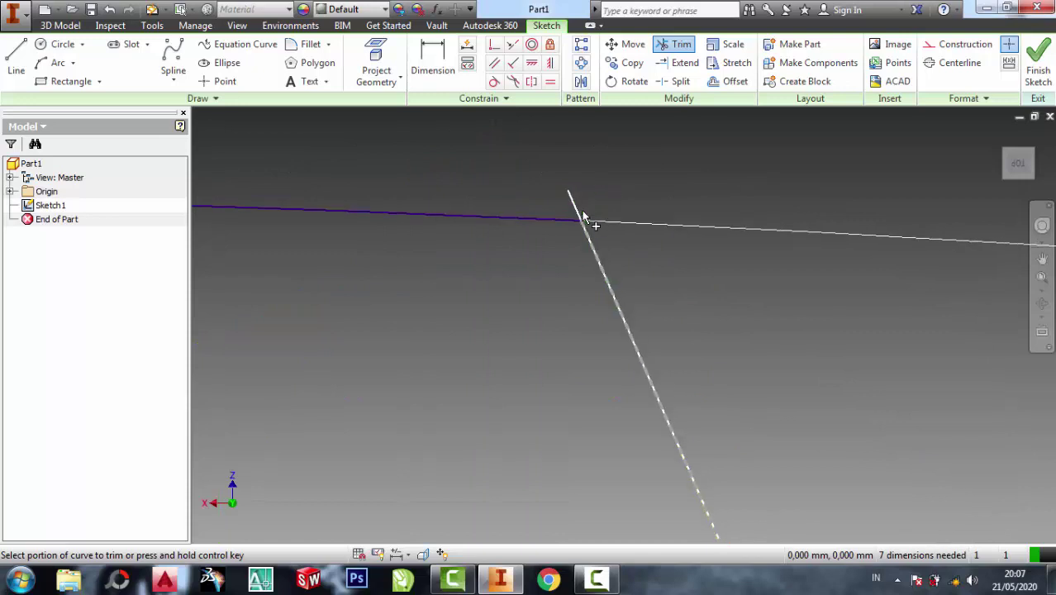
left_click(573, 197)
scroll(596, 174, "down", 3)
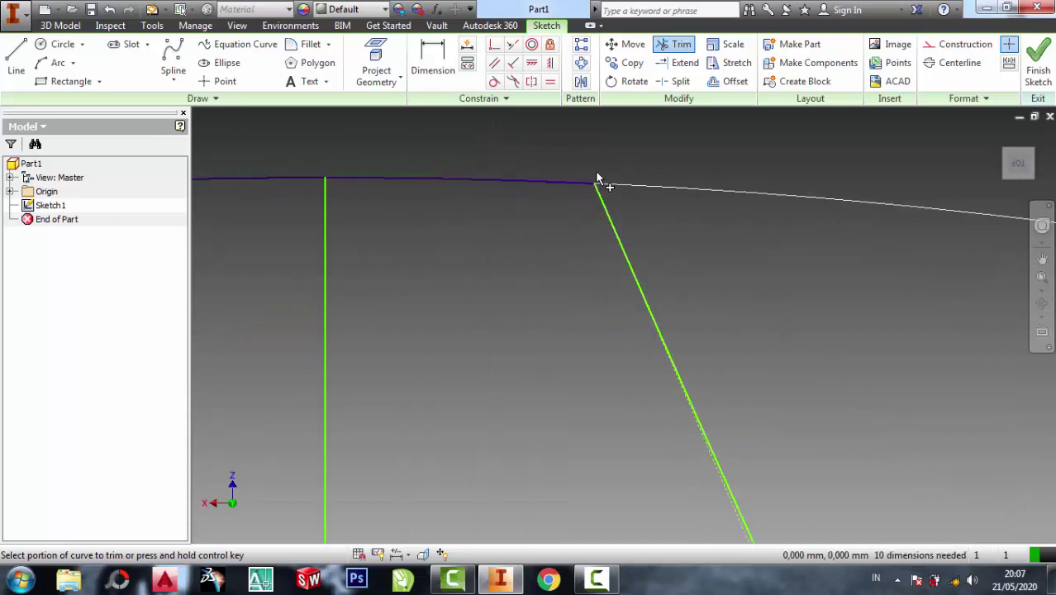
scroll(537, 169, "up", 3)
scroll(529, 178, "down", 1)
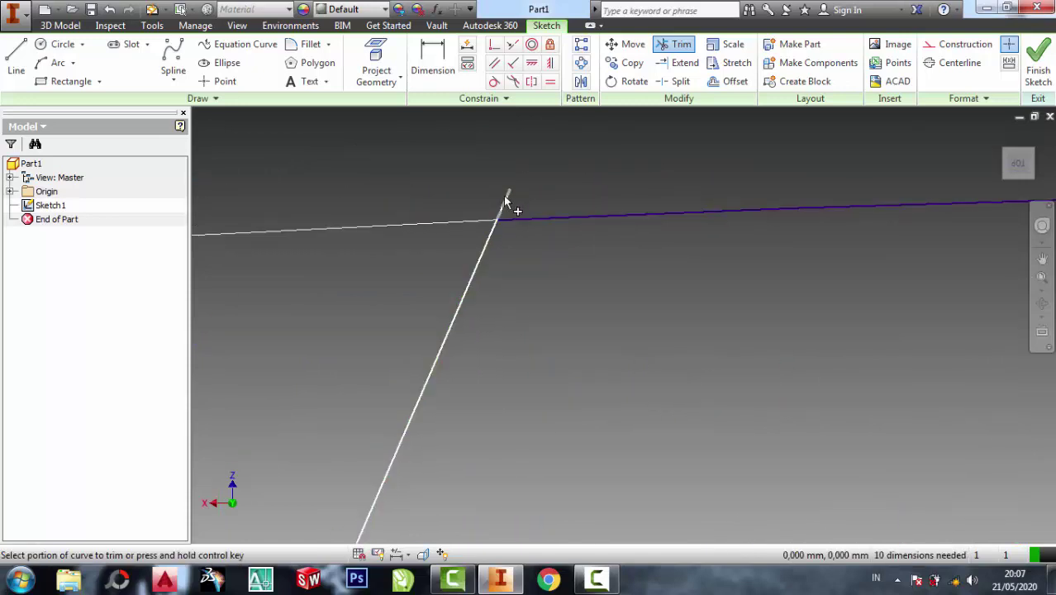
left_click(509, 195)
scroll(595, 146, "up", 2)
scroll(596, 146, "down", 4)
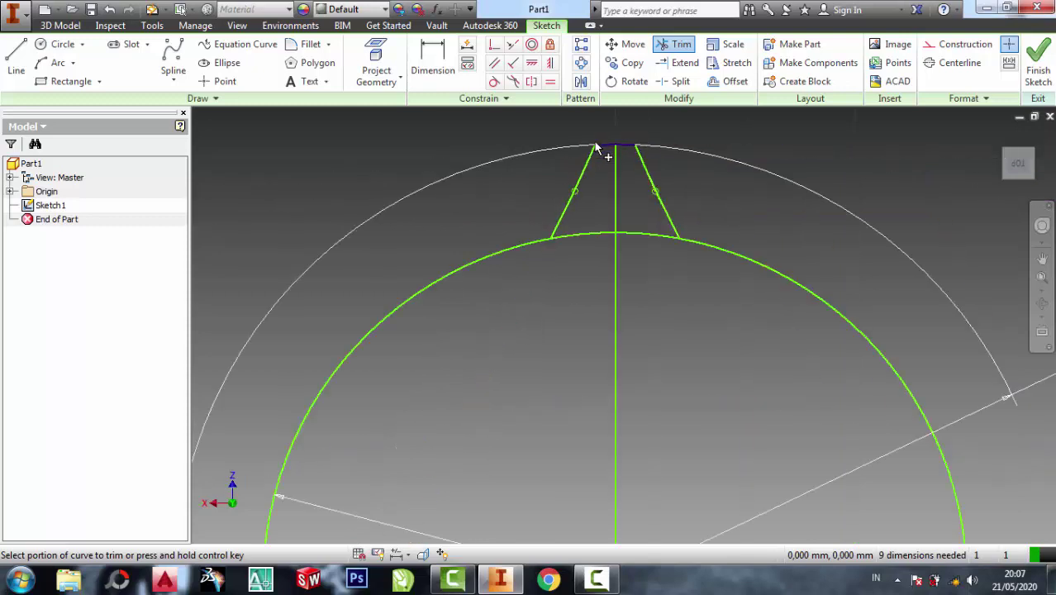
scroll(647, 187, "up", 3)
scroll(648, 187, "down", 5)
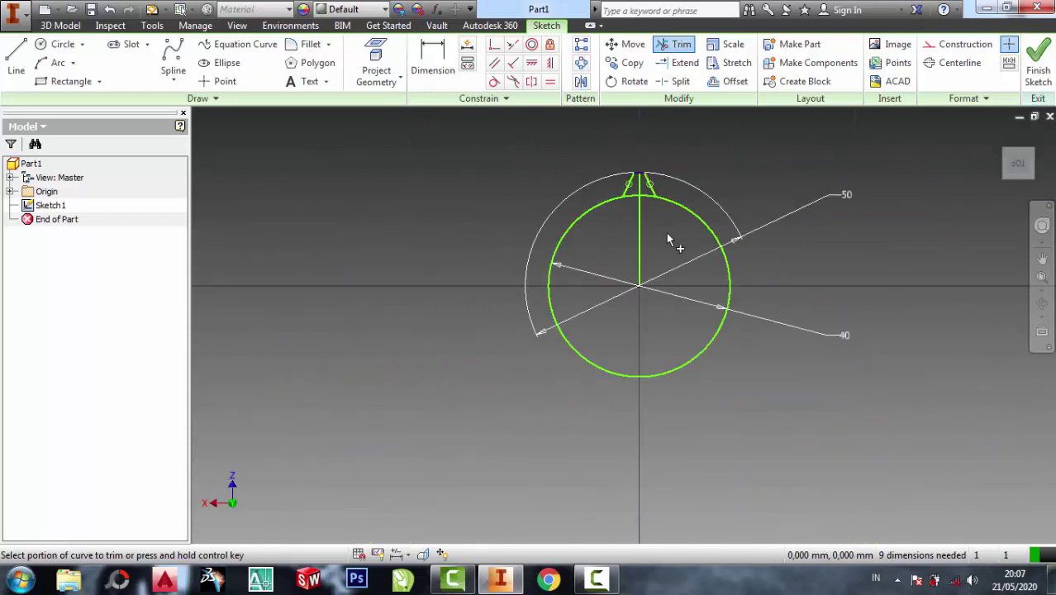
scroll(616, 212, "up", 2)
scroll(628, 124, "down", 4)
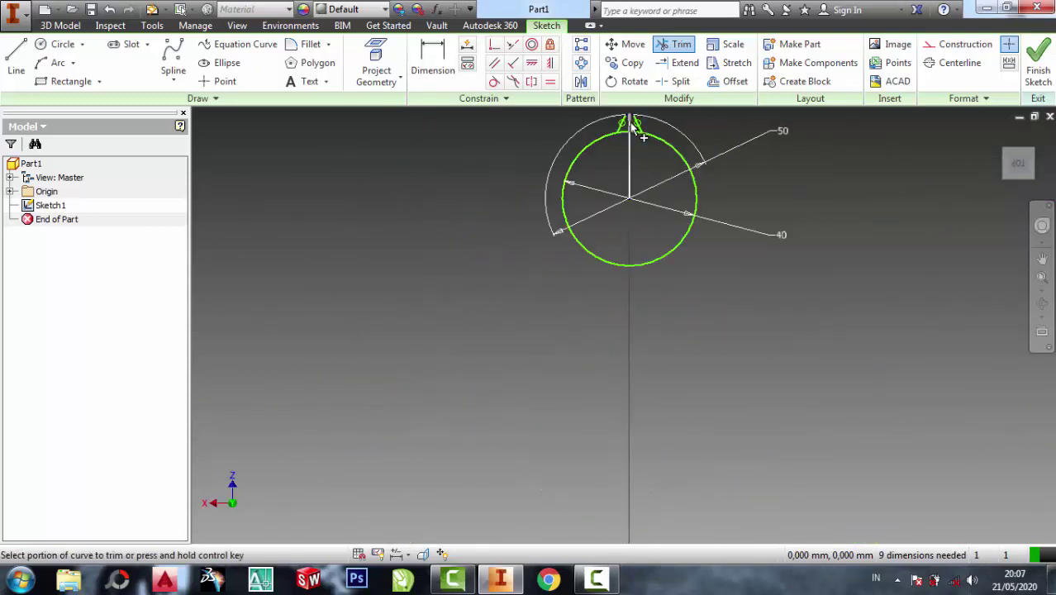
scroll(632, 130, "up", 4)
scroll(650, 140, "down", 3)
scroll(649, 138, "up", 3)
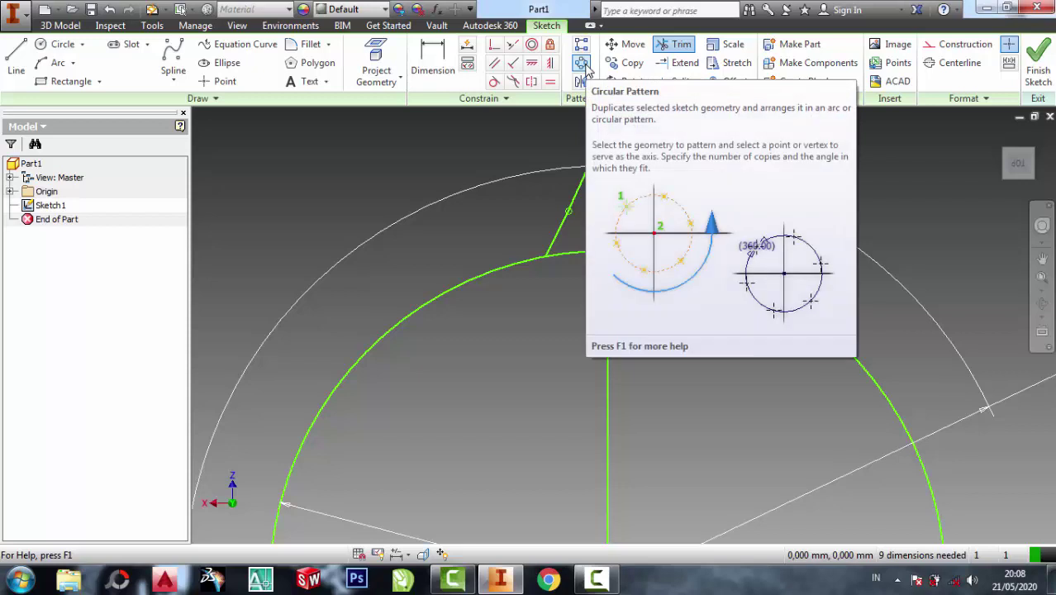
Create a circular pattern of the tooth's two flanks and tip arc about the circle centre, with 16 instances over 360 degrees
left_click(583, 66)
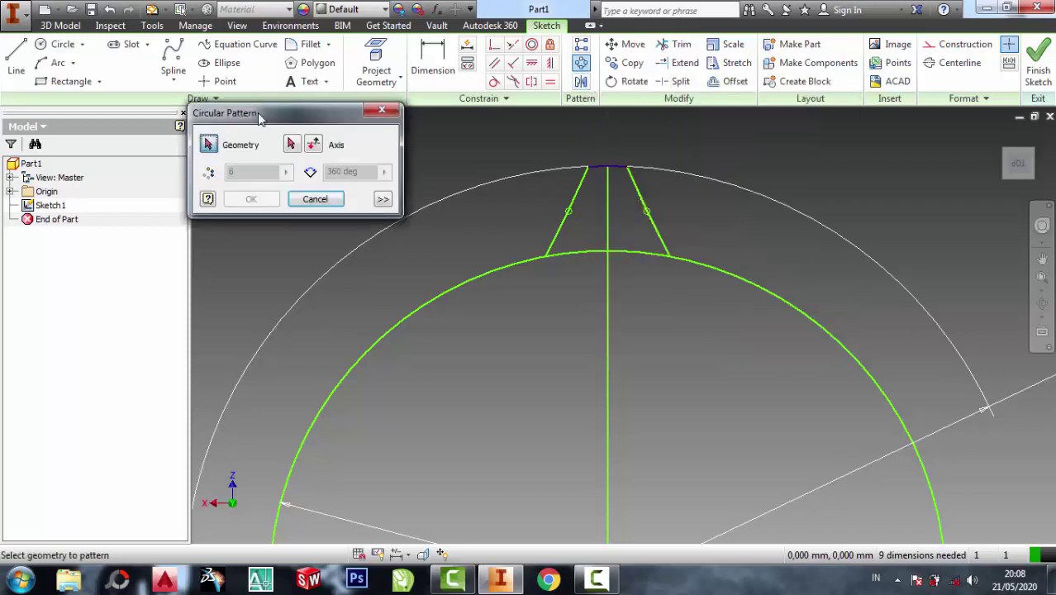
left_click(659, 235)
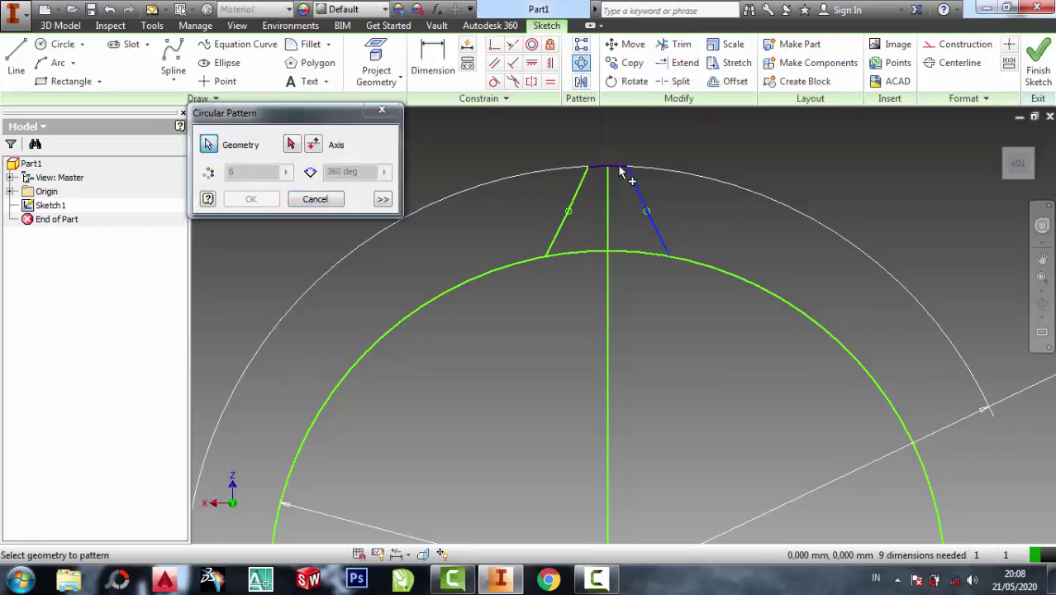
left_click(575, 203)
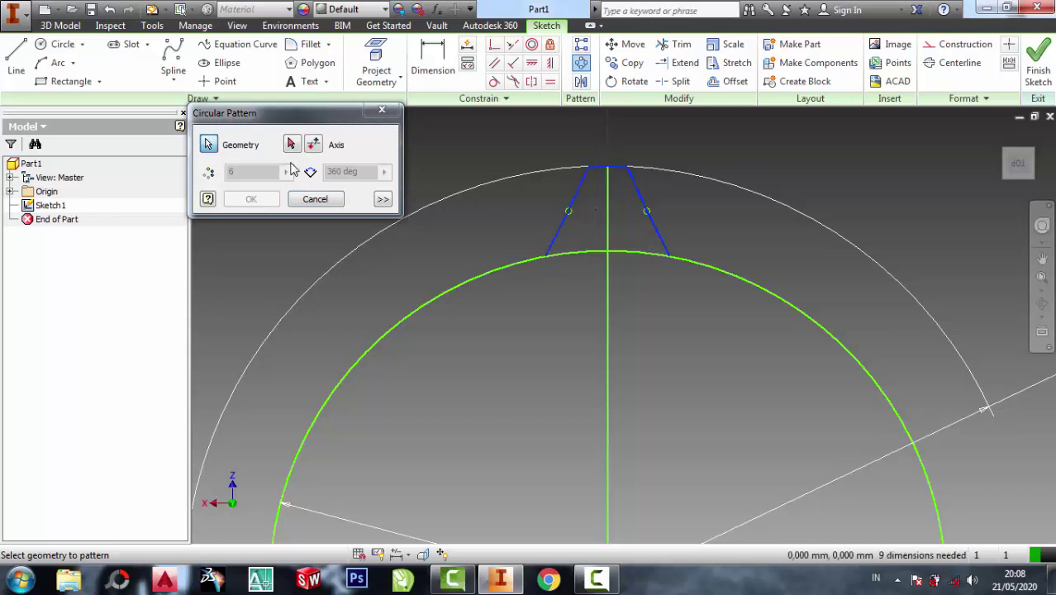
left_click(291, 146)
scroll(661, 184, "up", 4)
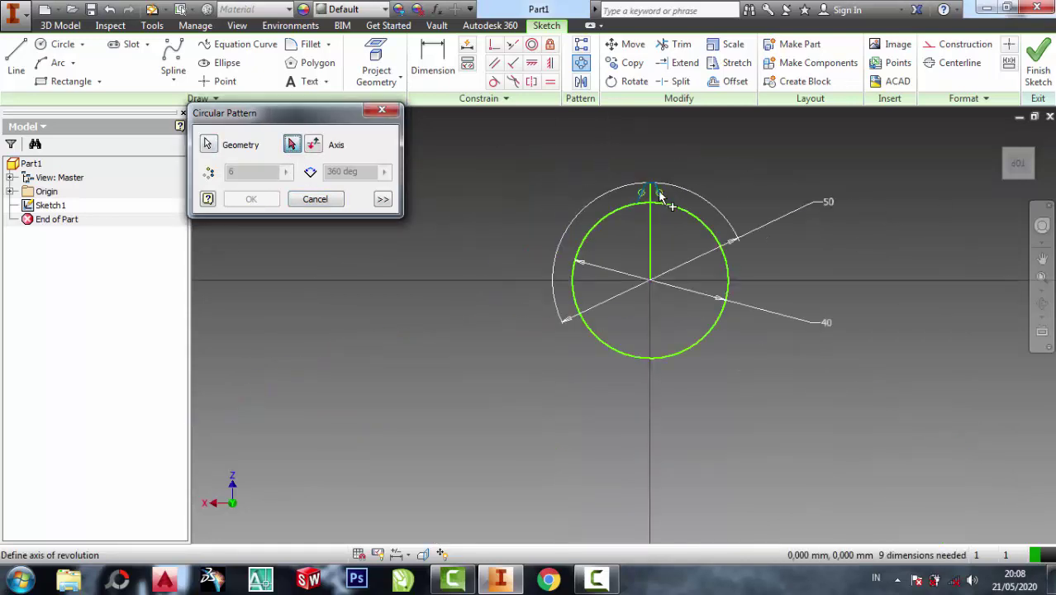
scroll(646, 282, "down", 3)
left_click(653, 282)
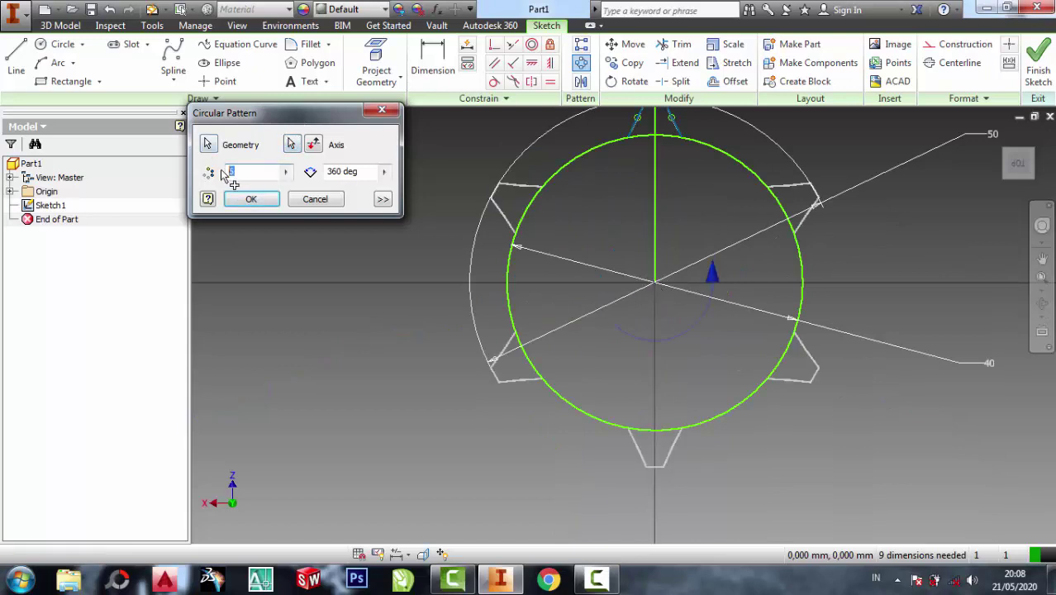
type("15")
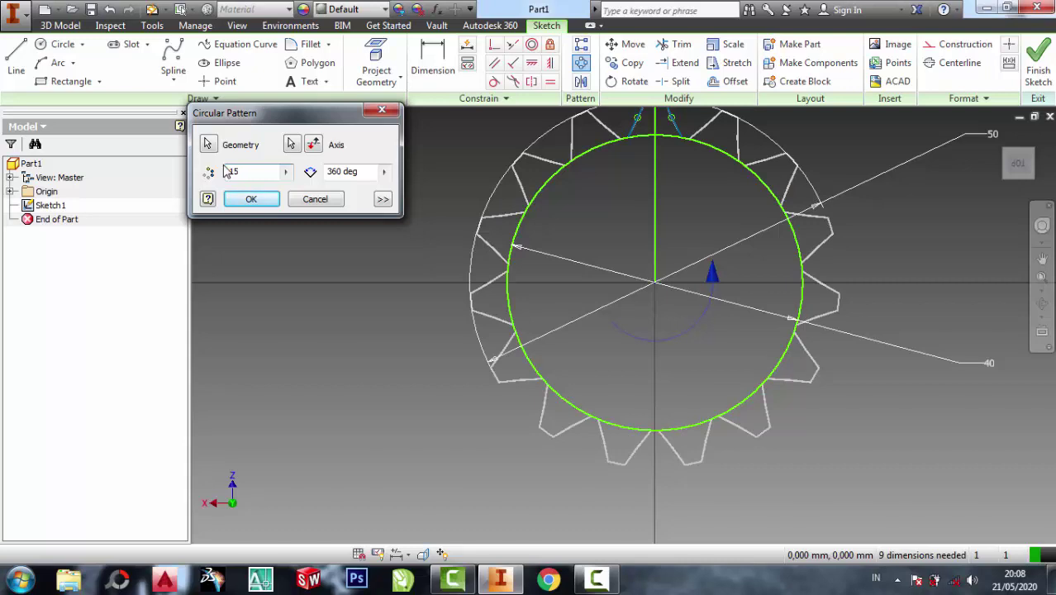
key("BackSpace")
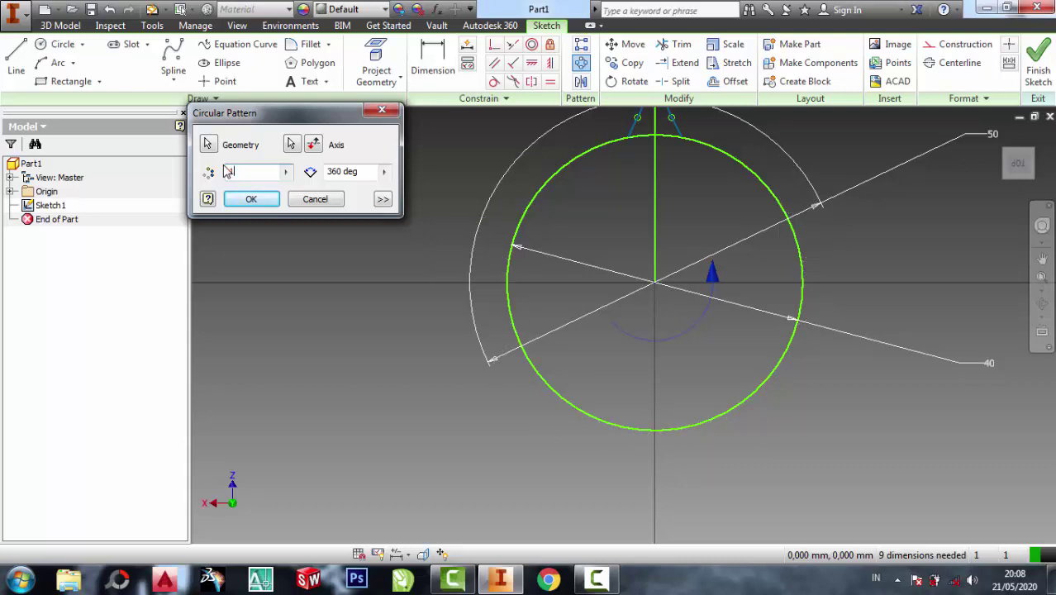
type("6")
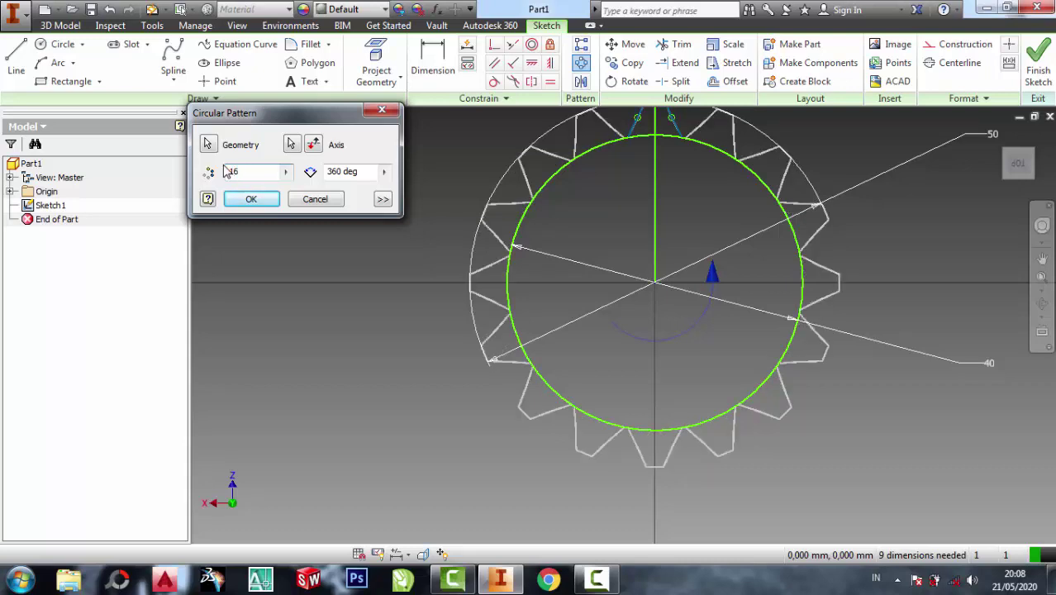
key("Return")
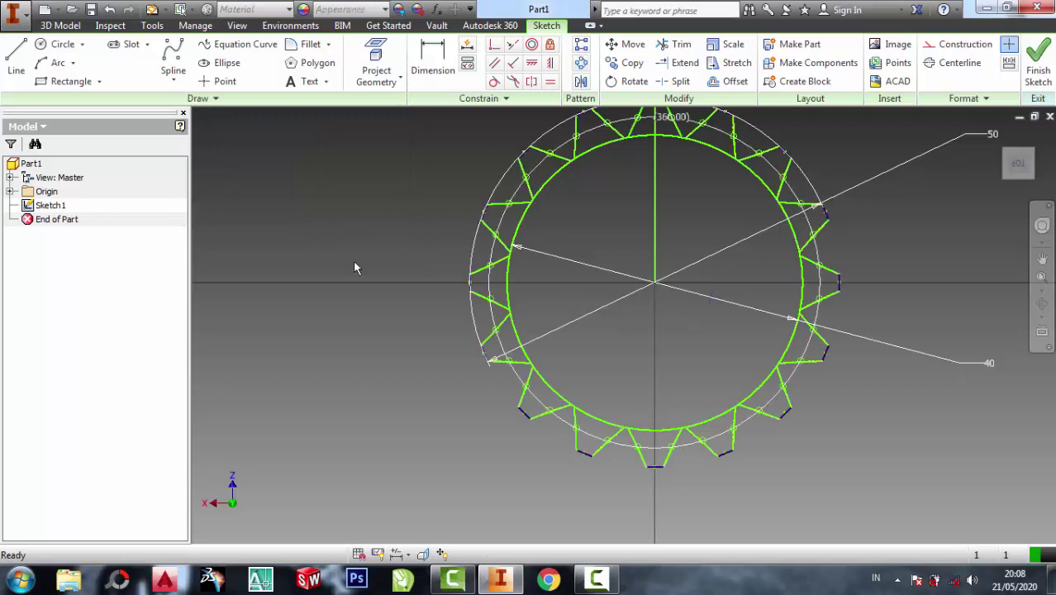
Delete the central vertical line running from the circle centre up through the original tooth
scroll(550, 198, "up", 5)
scroll(486, 264, "down", 10)
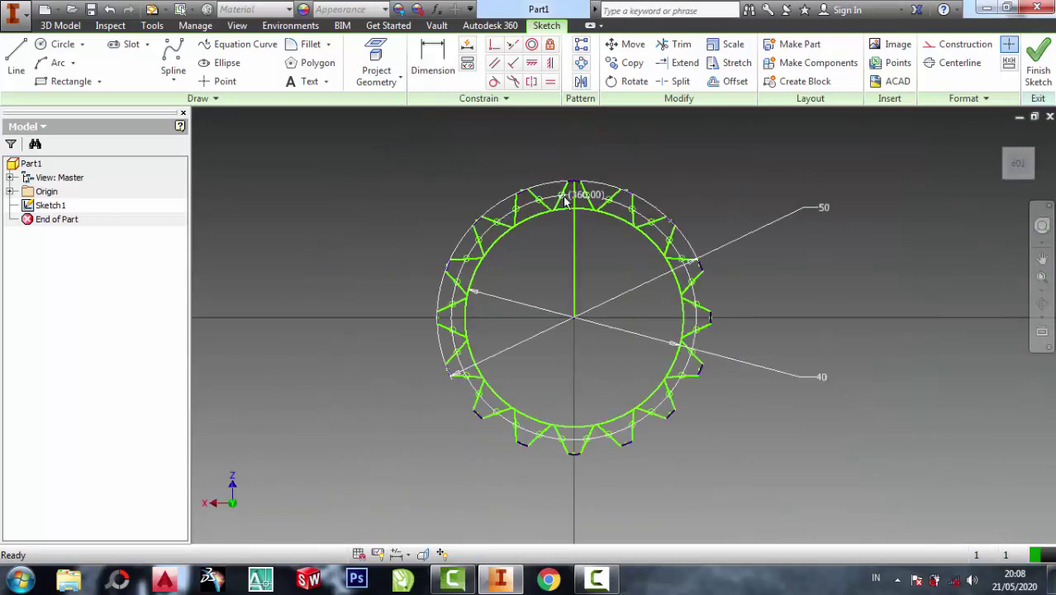
scroll(547, 221, "up", 4)
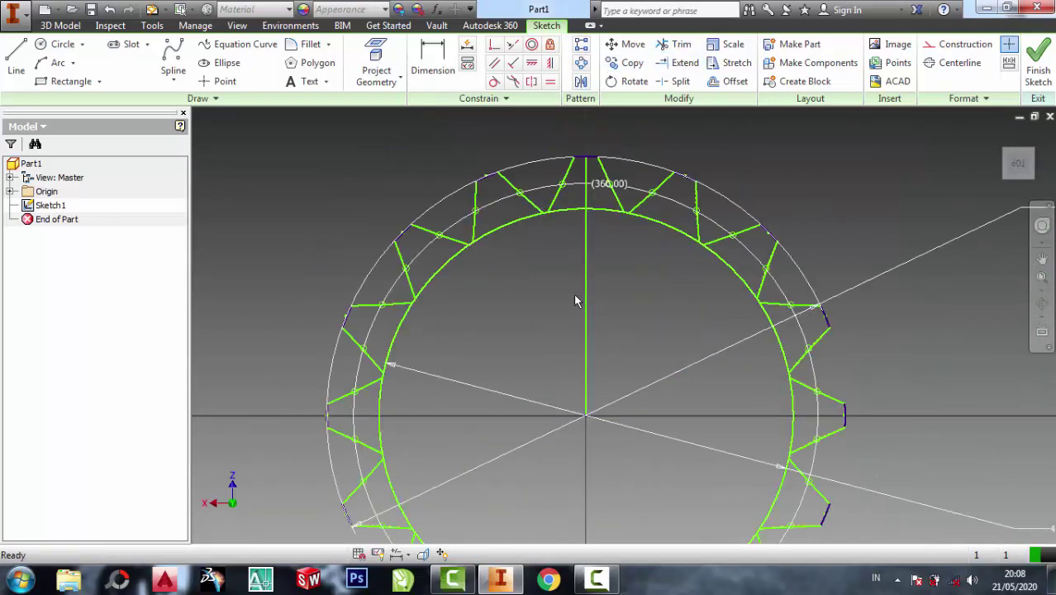
right_click(585, 211)
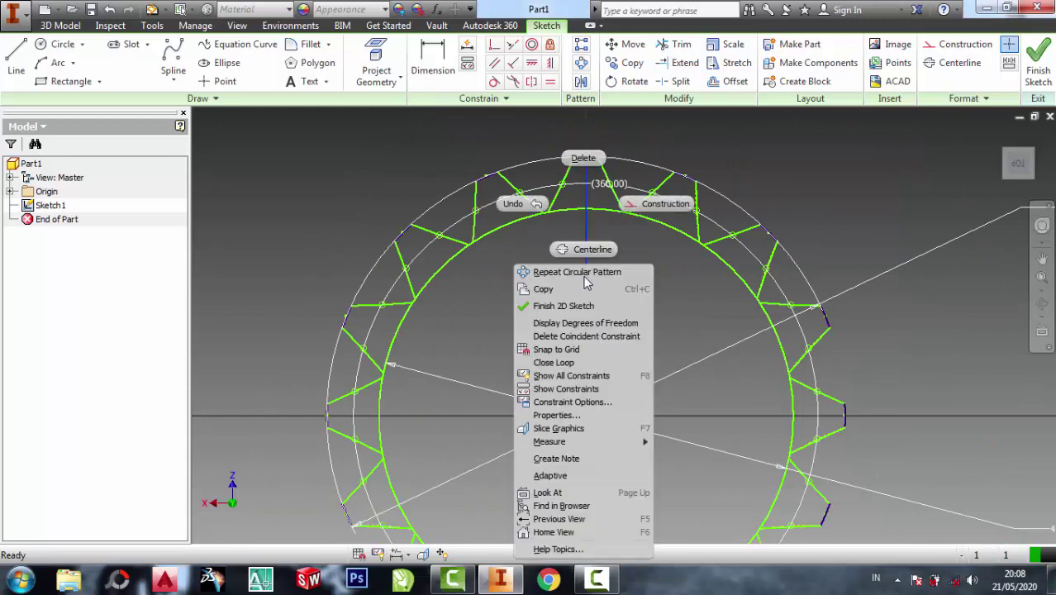
left_click(583, 157)
Trim away the 40 mm circle's arcs beneath all the teeth so the profile becomes one continuous gear outline
left_click(683, 48)
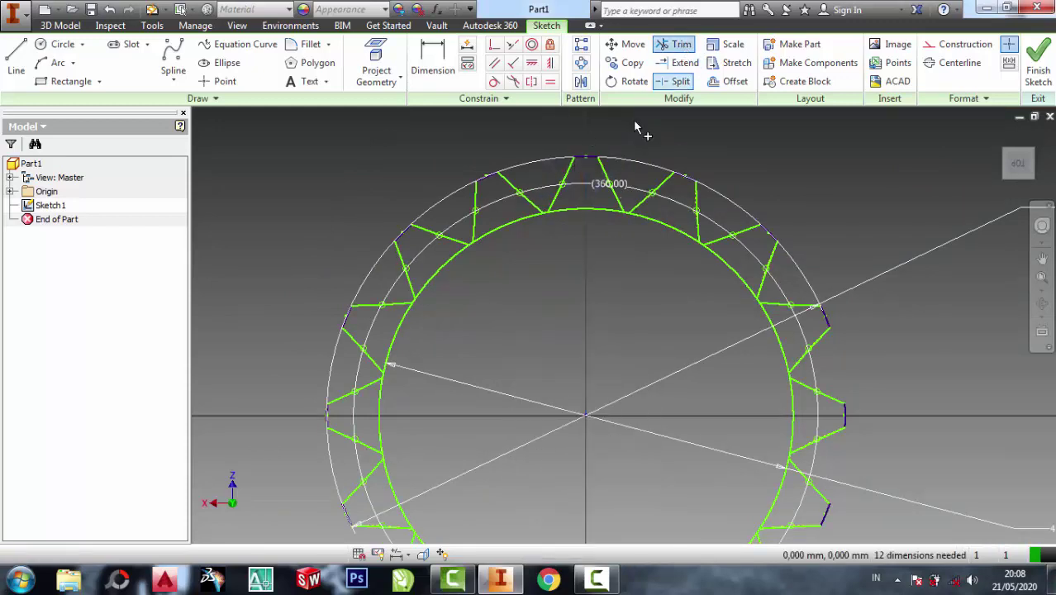
left_click(579, 212)
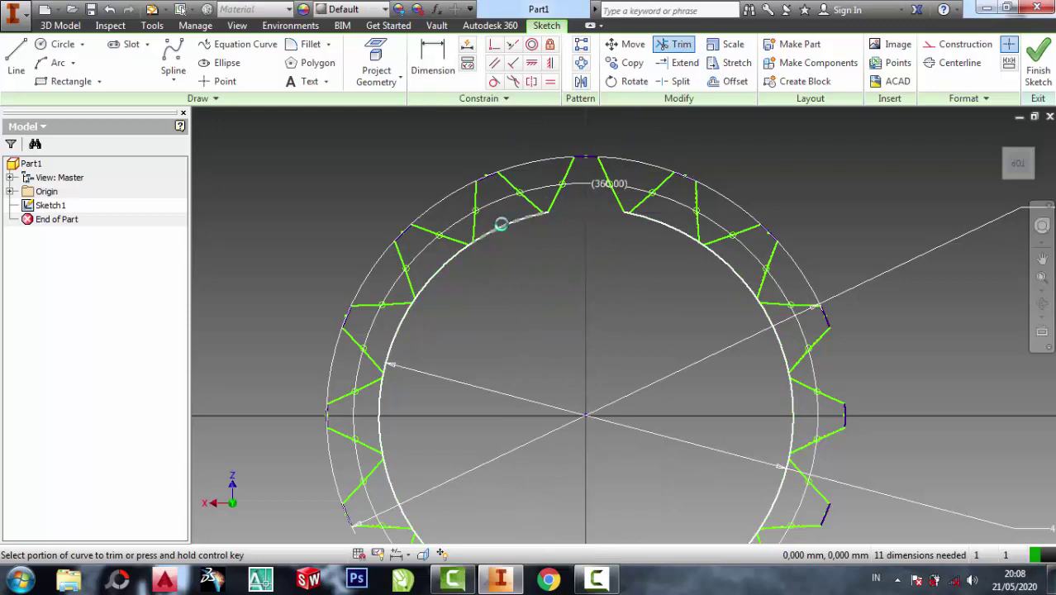
left_click(501, 224)
left_click(431, 273)
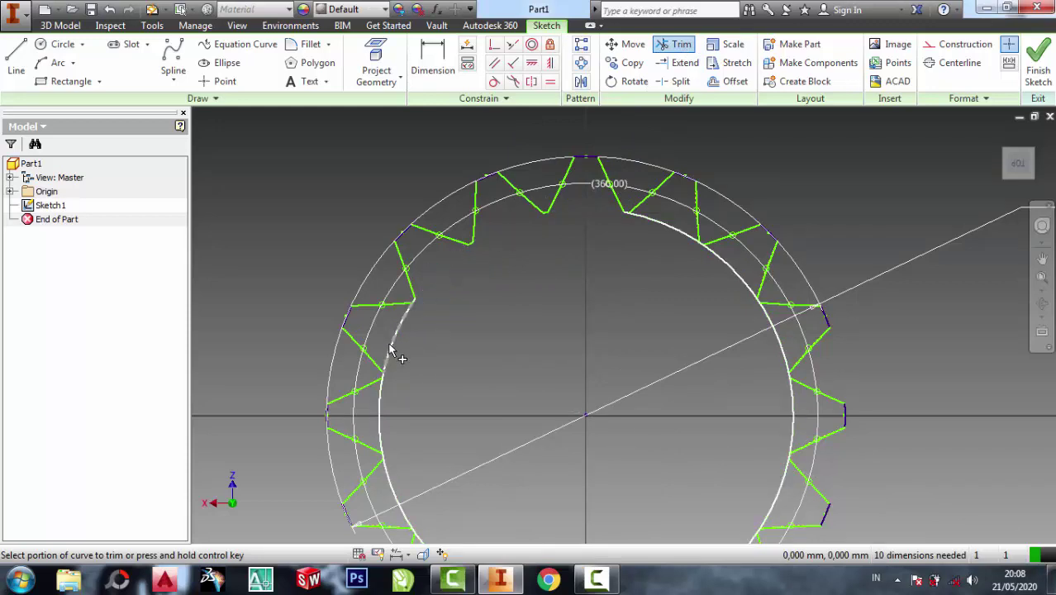
scroll(439, 292, "down", 3)
scroll(402, 384, "up", 5)
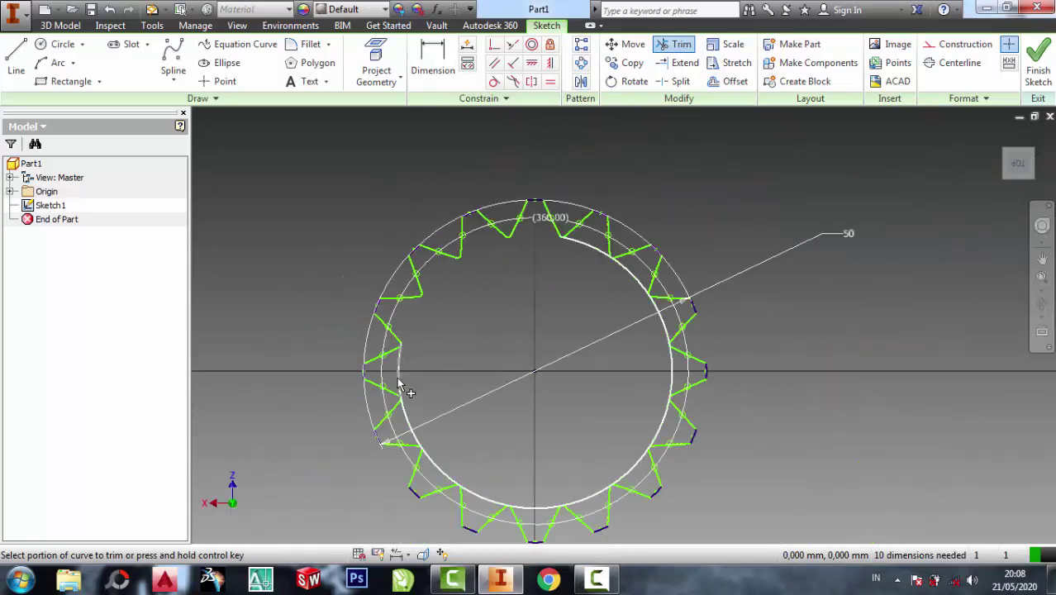
left_click(401, 379)
left_click(438, 467)
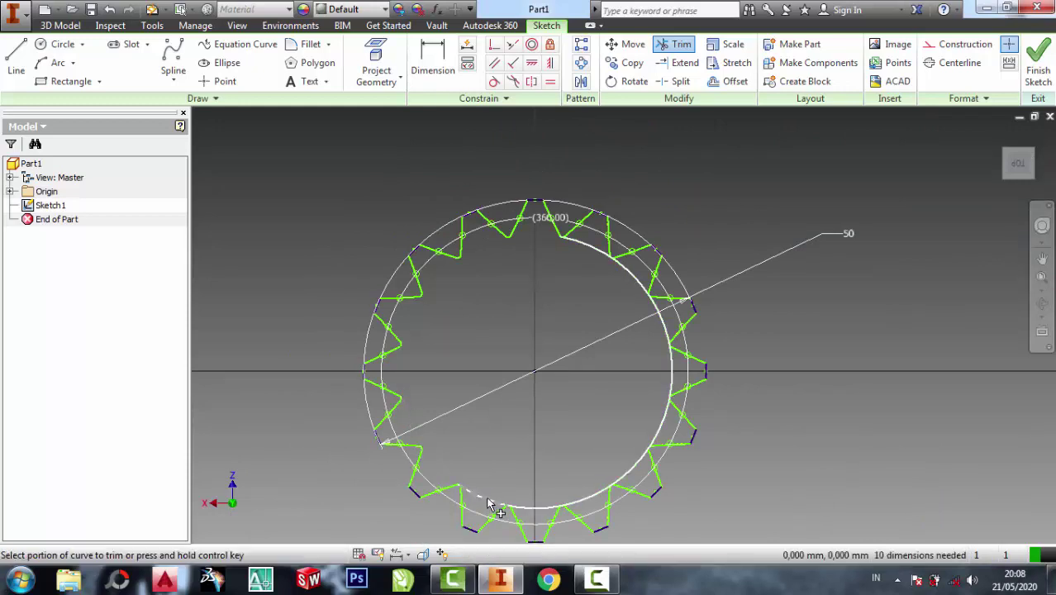
left_click(490, 501)
left_click(529, 509)
left_click(639, 461)
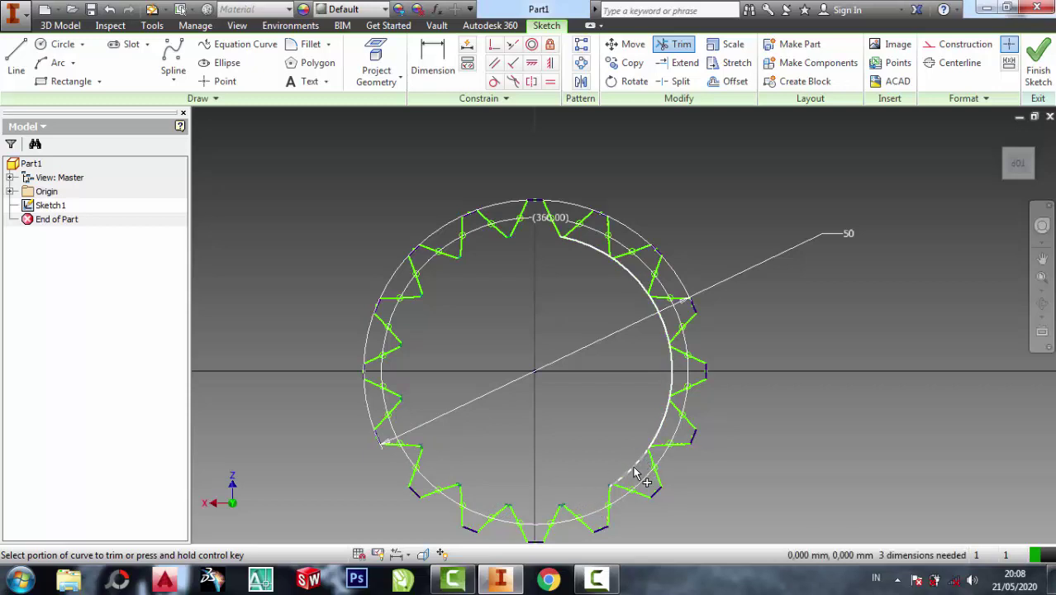
left_click(646, 448)
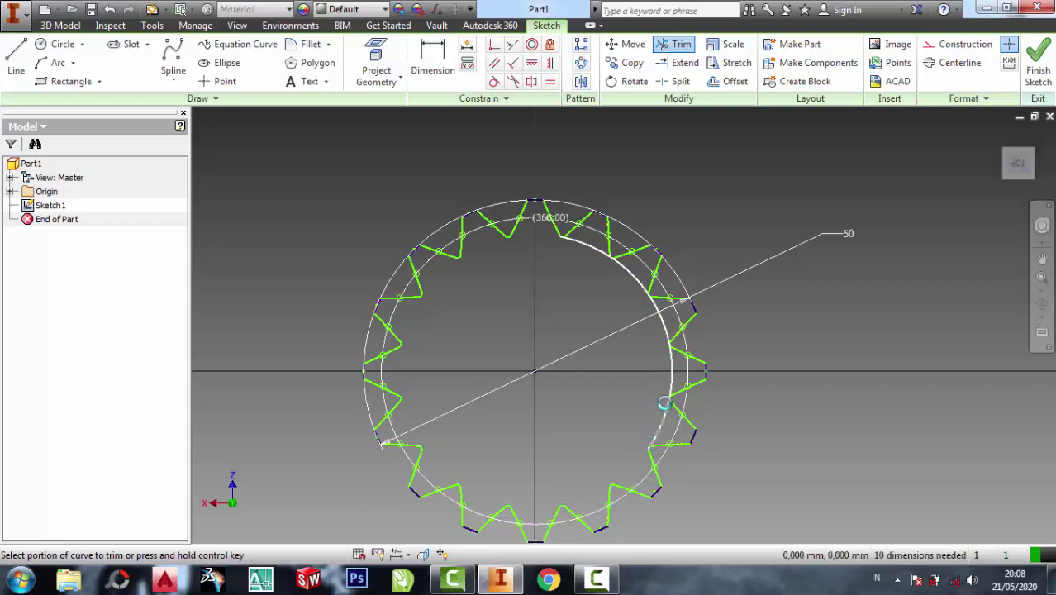
left_click(664, 404)
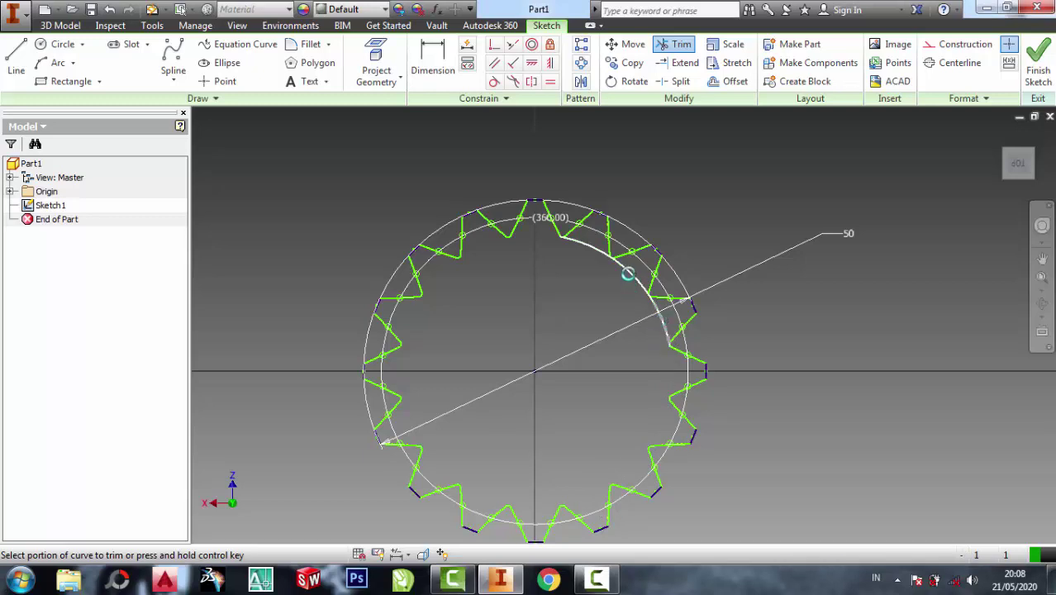
left_click(582, 245)
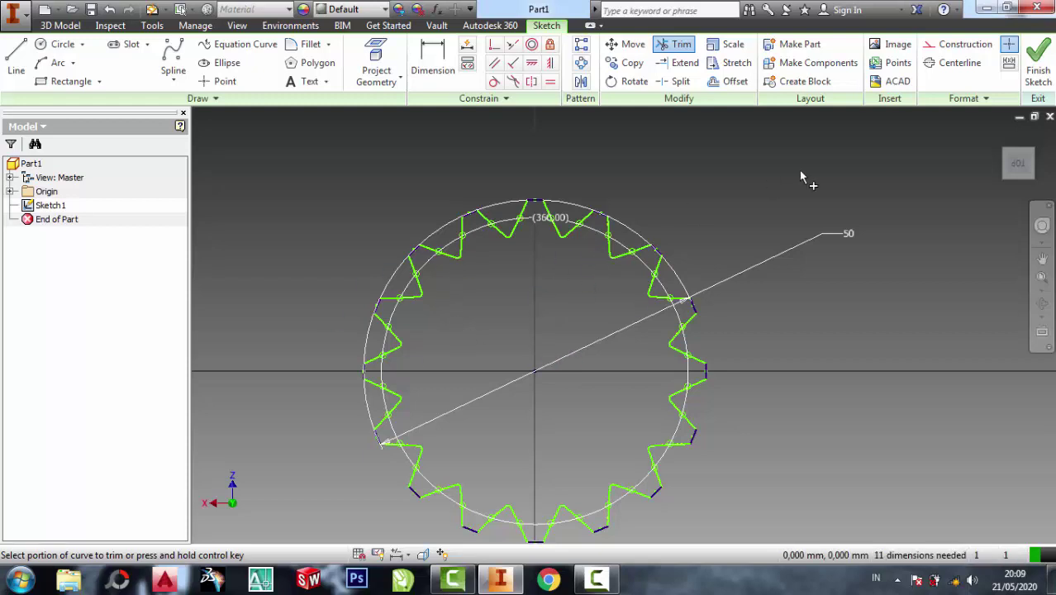
Finish the sketch and extrude the gear profile upward by 20 mm as a new solid
left_click(1038, 70)
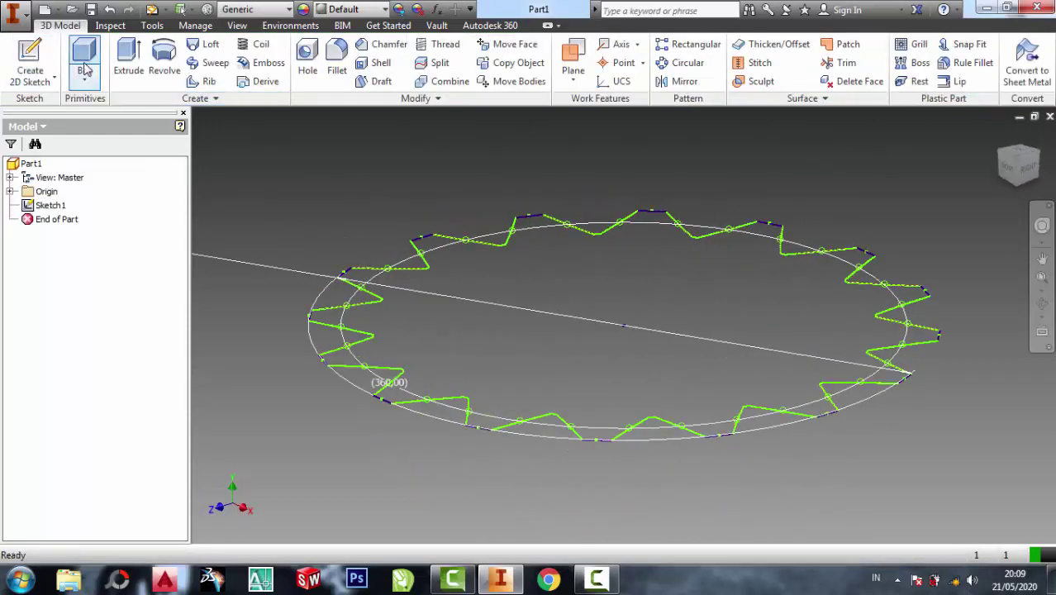
left_click(129, 56)
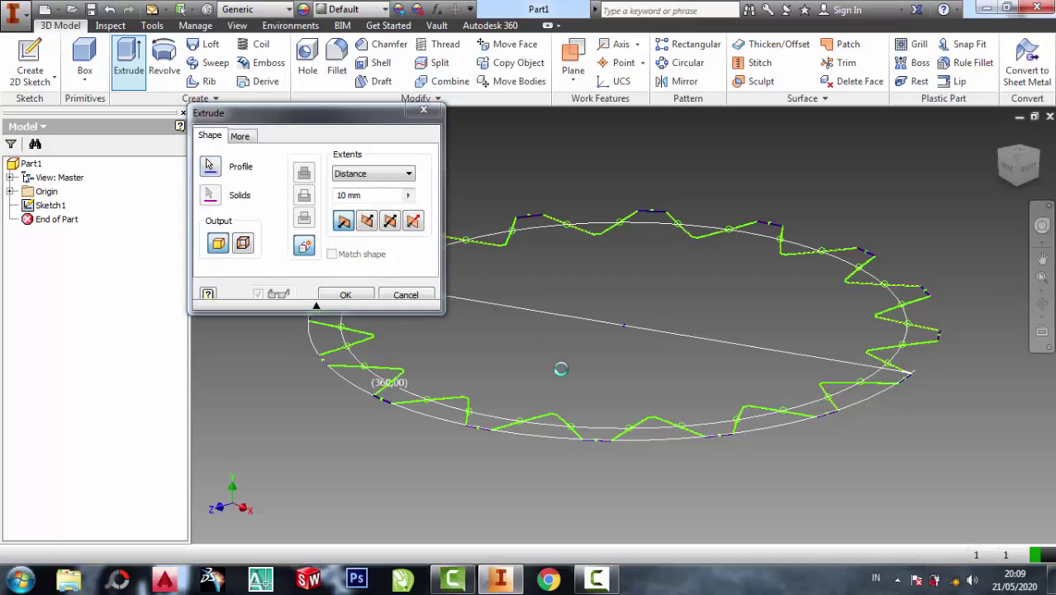
middle_click_drag(539, 201, 585, 306)
scroll(586, 307, "up", 3)
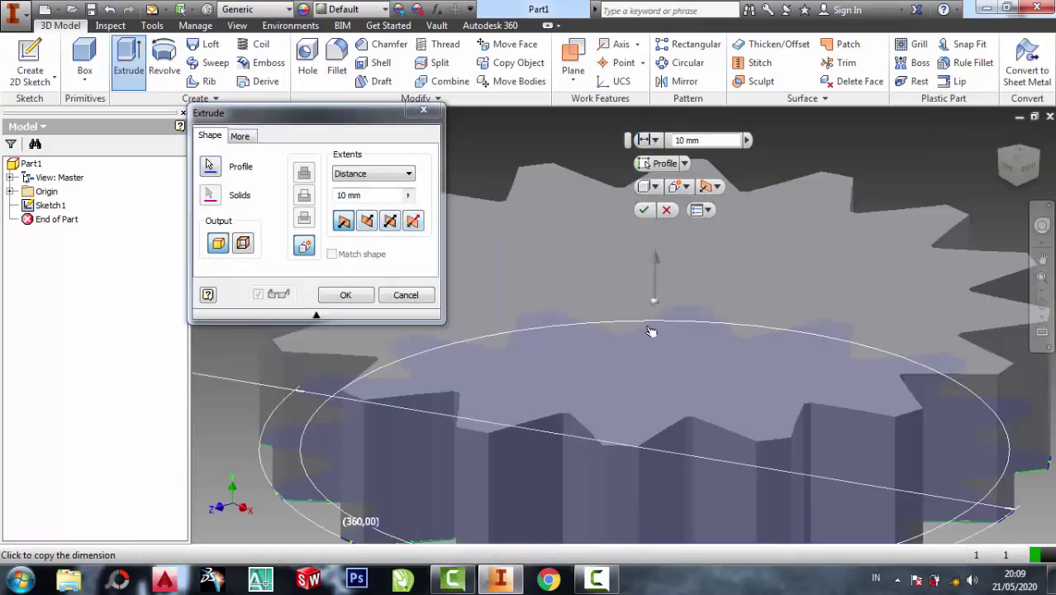
scroll(656, 337, "down", 4)
left_click(1044, 306)
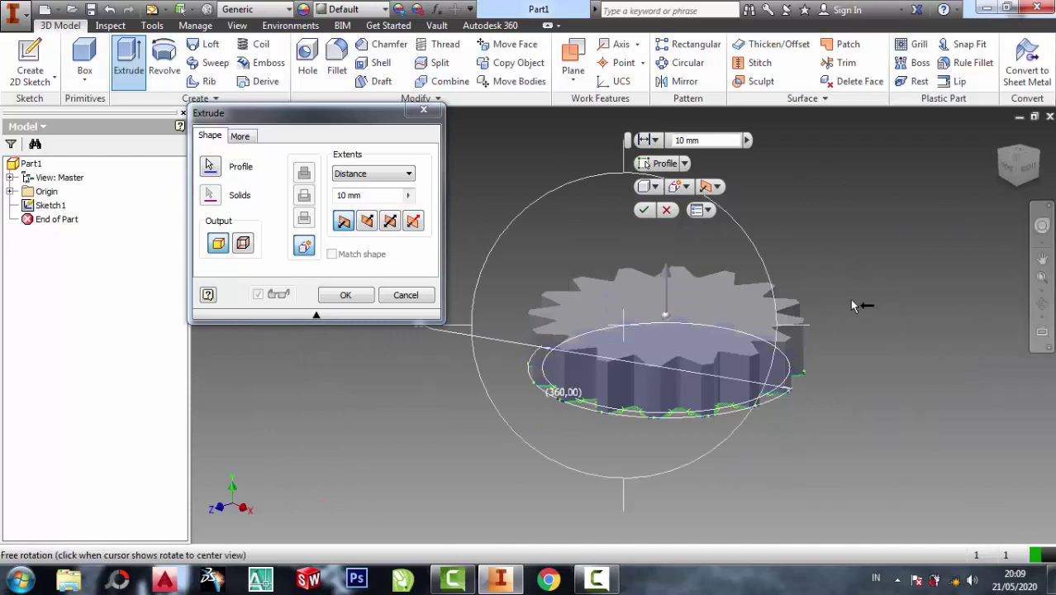
left_click_drag(714, 283, 711, 306)
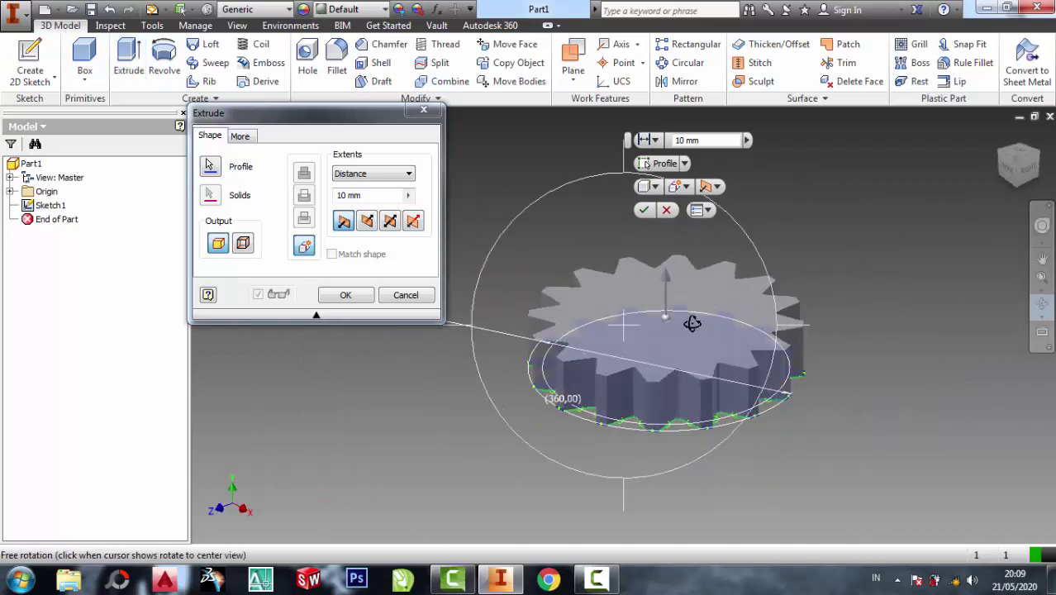
key("Escape")
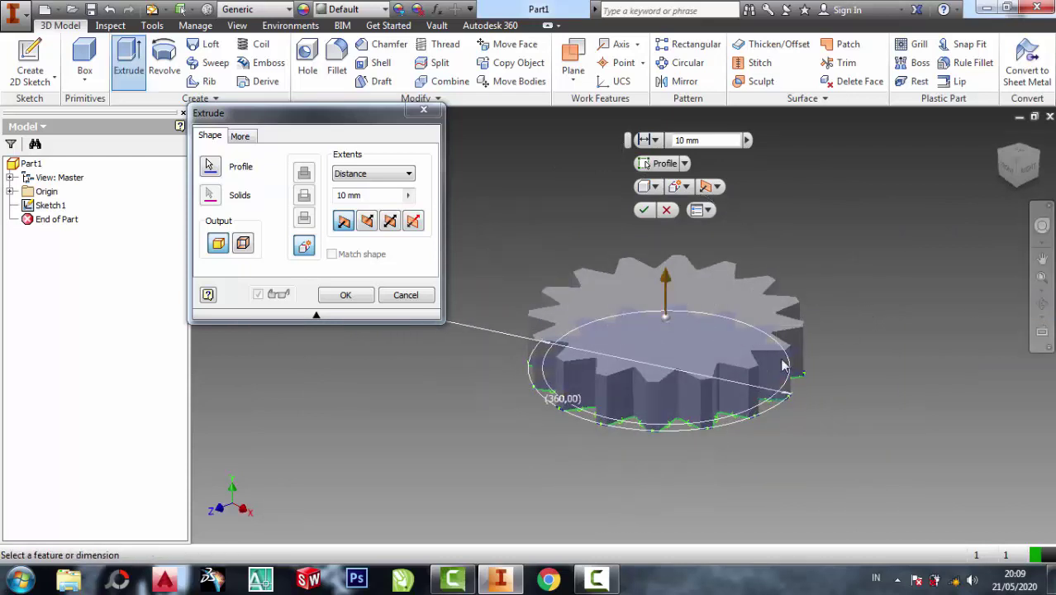
left_click(381, 196)
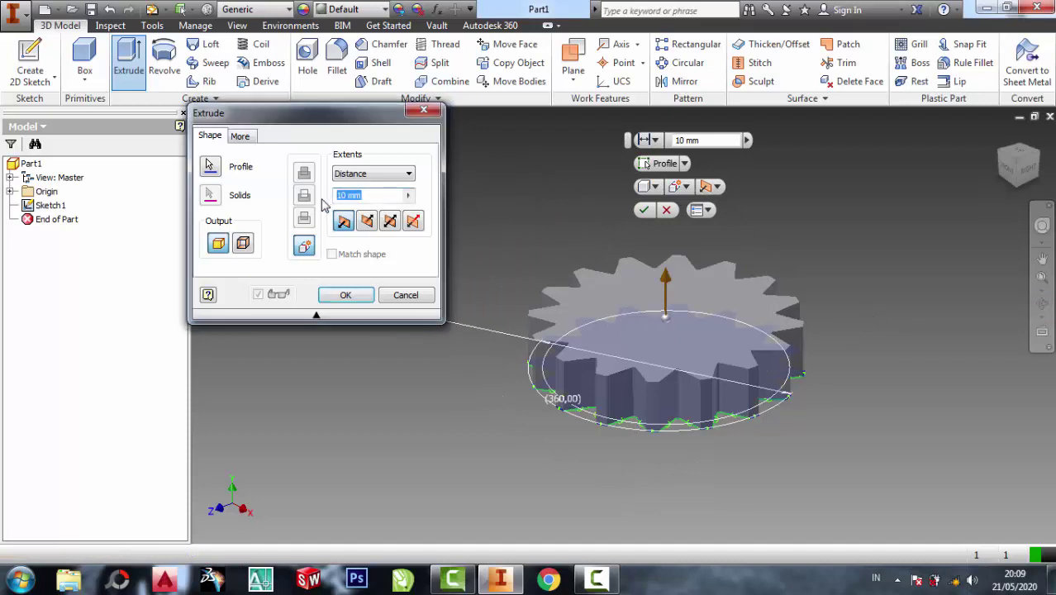
type("20")
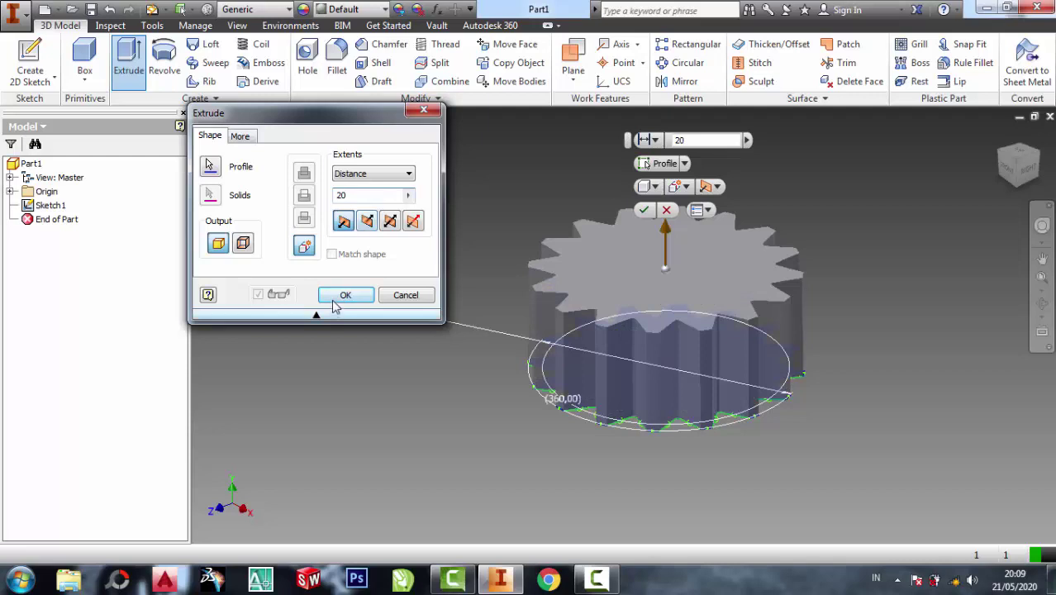
left_click(345, 295)
scroll(744, 290, "up", 3)
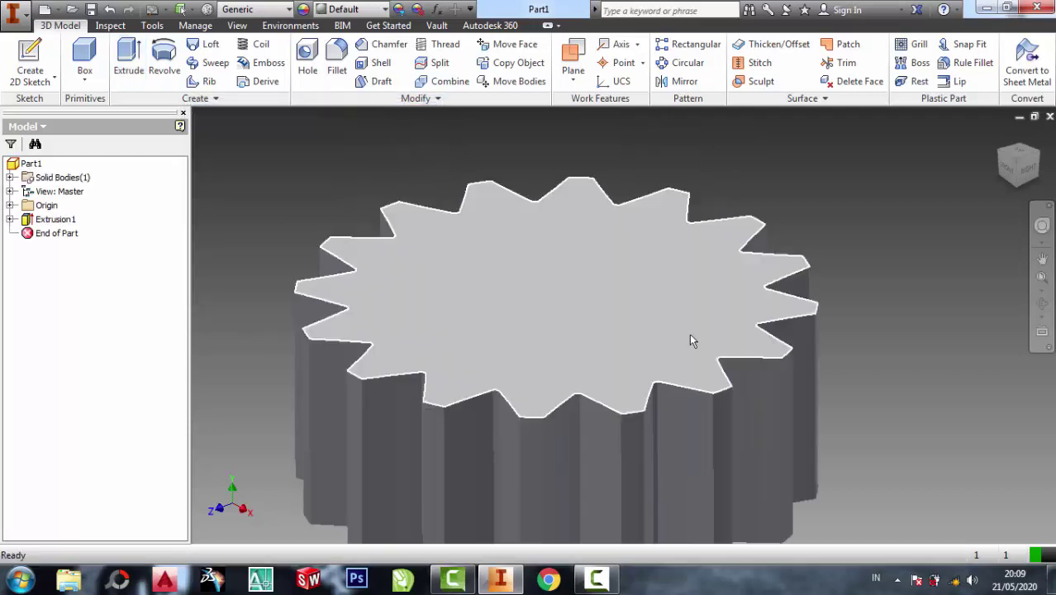
scroll(459, 303, "down", 3)
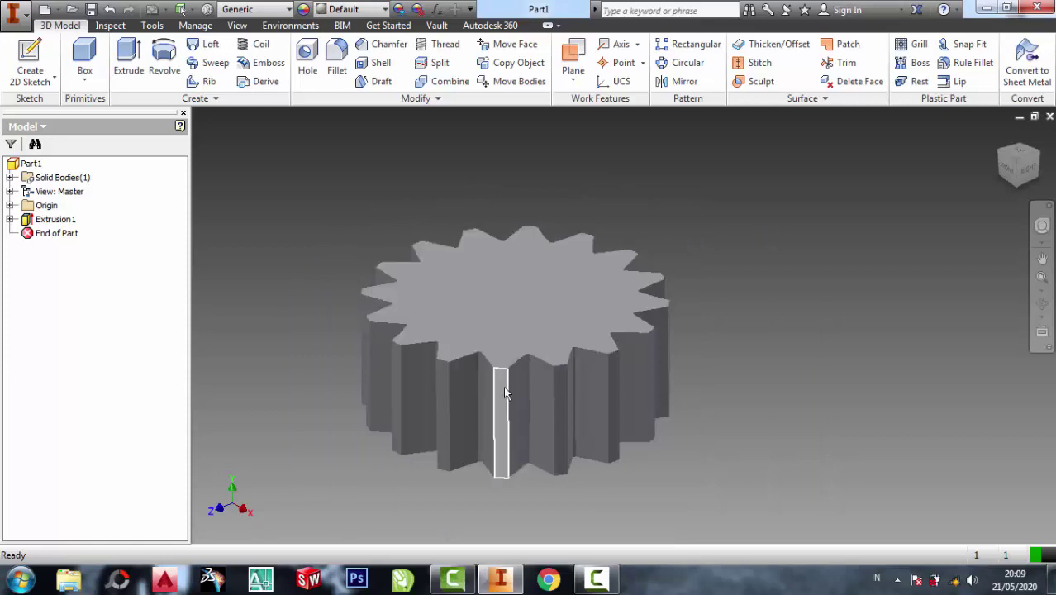
scroll(500, 353, "up", 5)
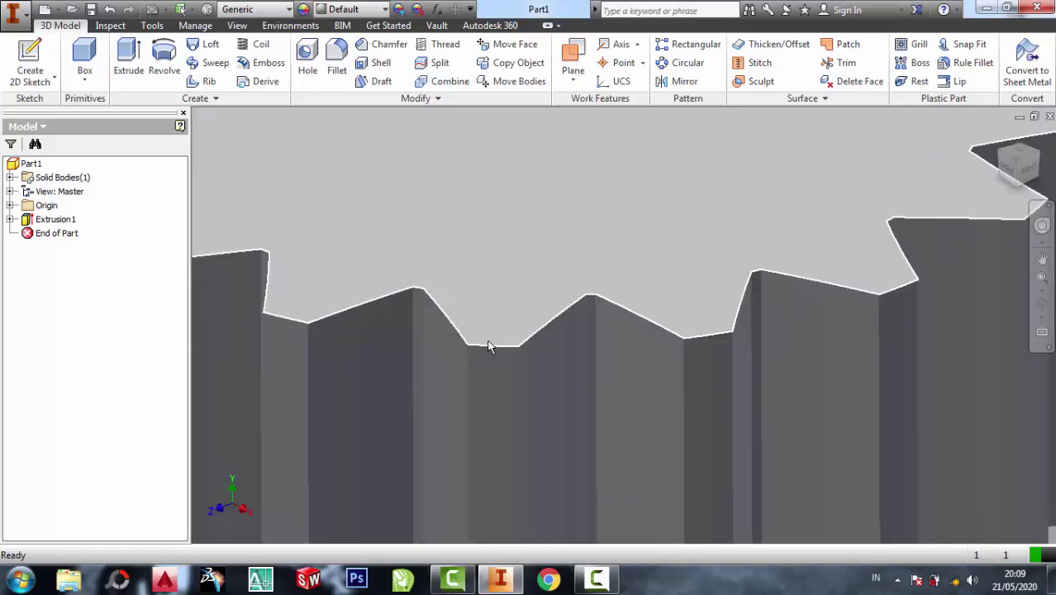
Start a 2 mm chamfer and select the outer tip edges of the left-hand teeth on the gear's first end face
scroll(486, 347, "down", 5)
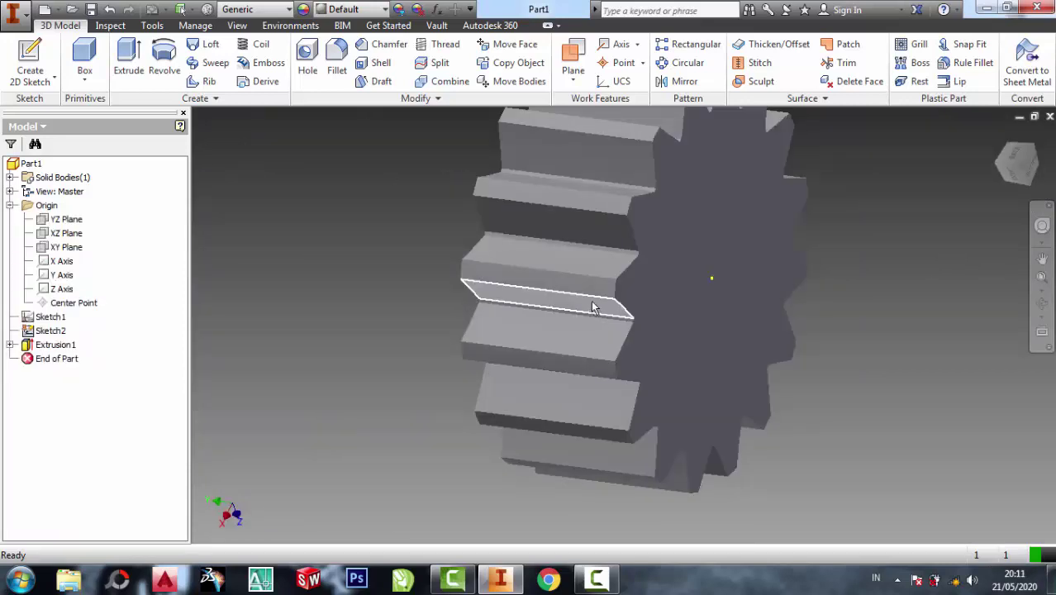
scroll(595, 300, "up", 3)
scroll(595, 300, "down", 5)
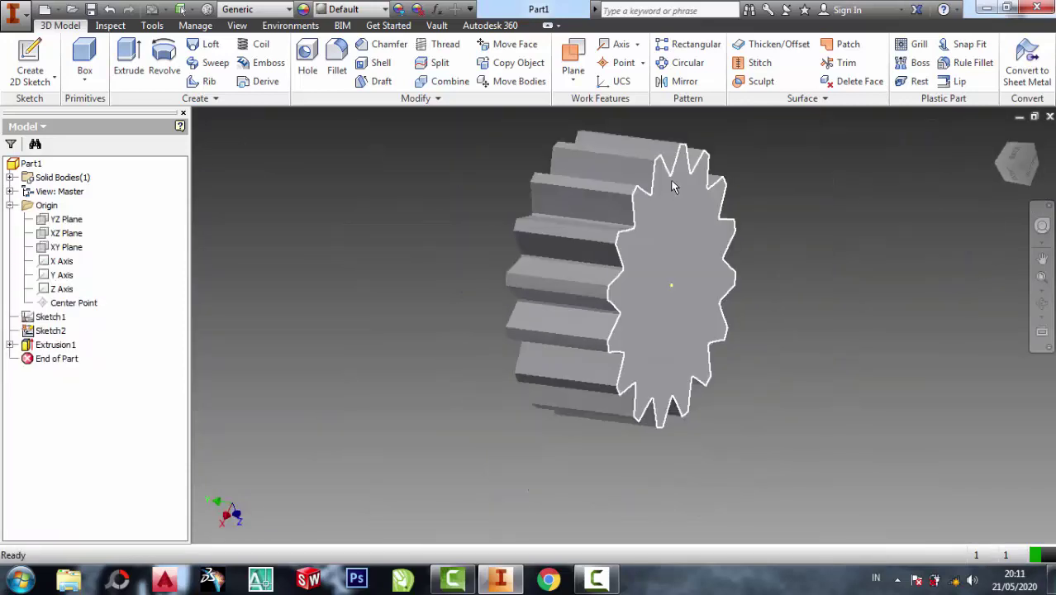
scroll(674, 187, "up", 3)
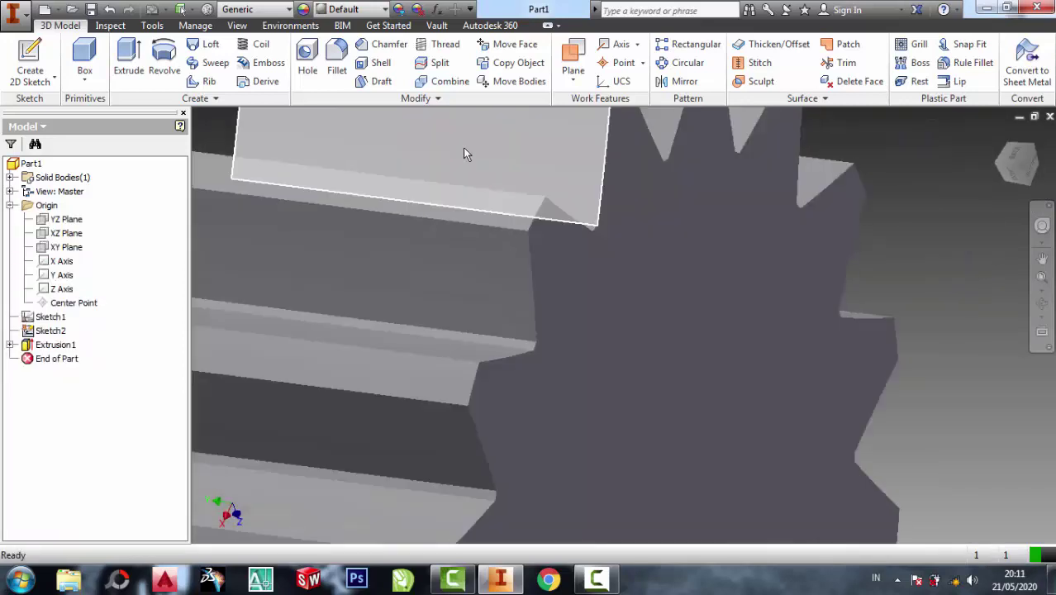
left_click(382, 45)
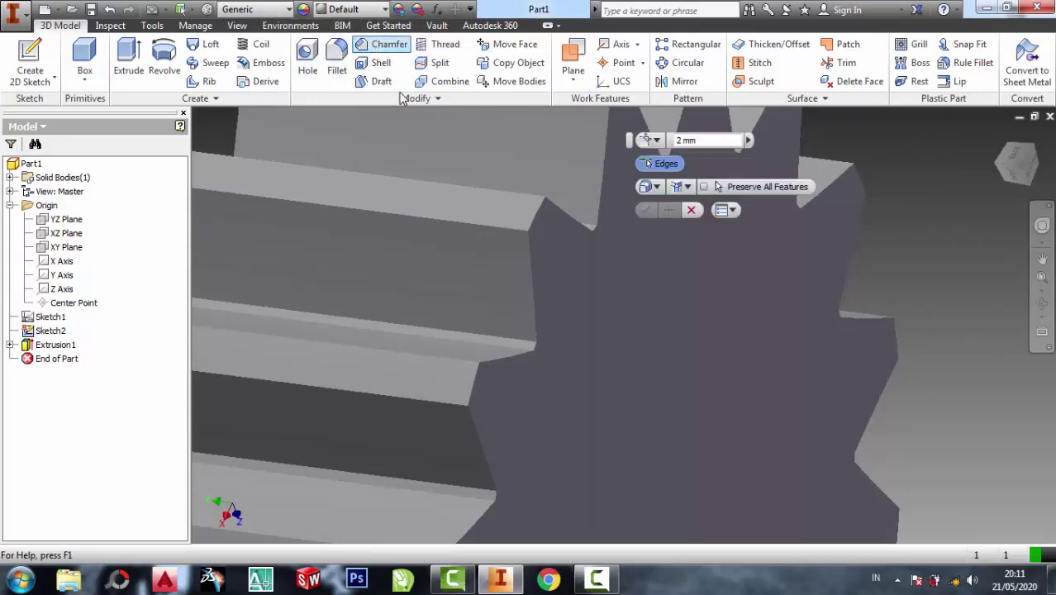
left_click(538, 210)
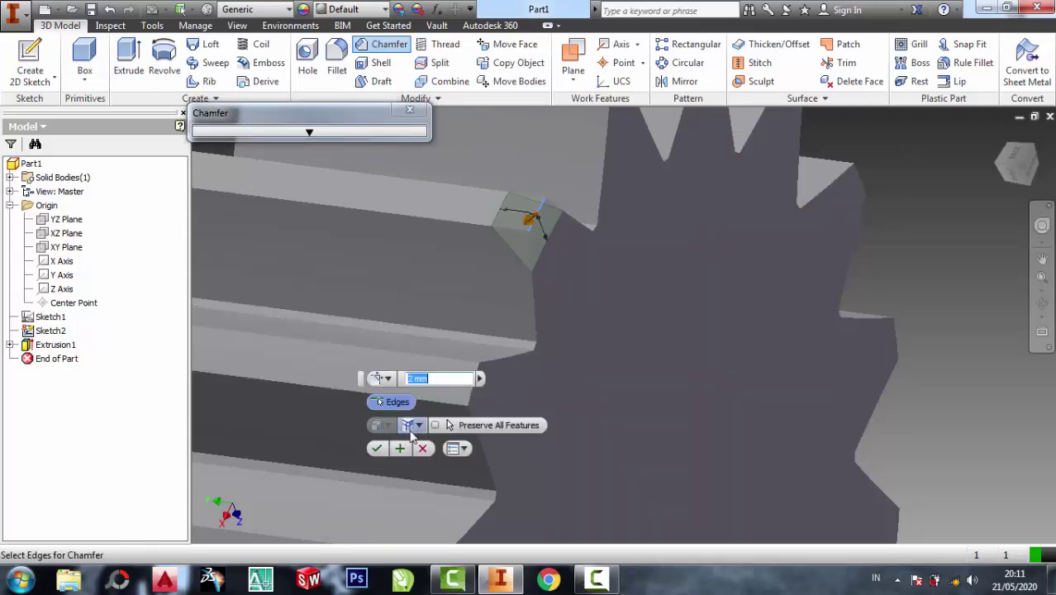
scroll(587, 186, "down", 5)
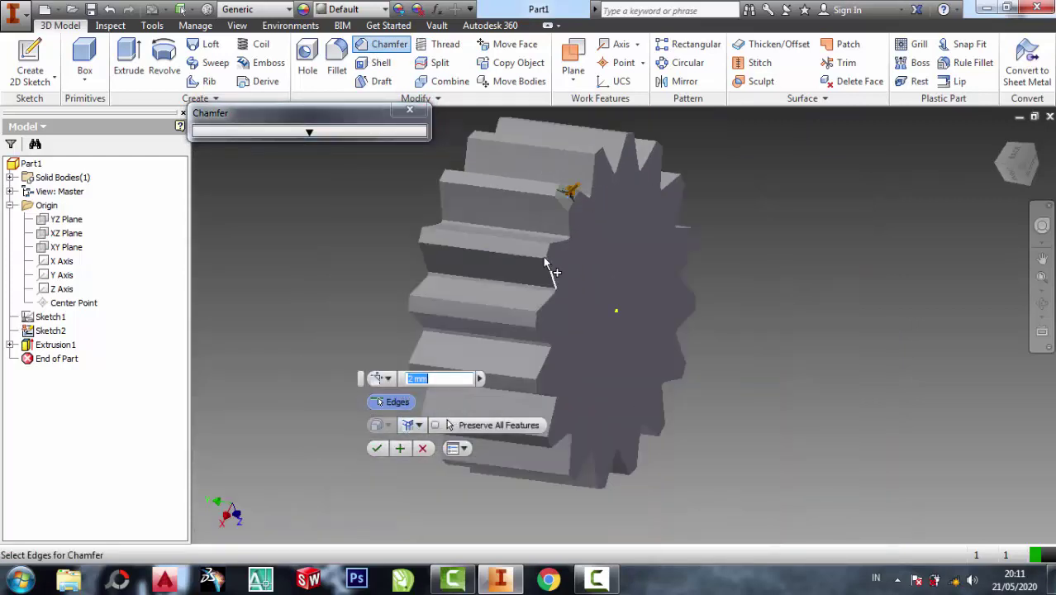
scroll(546, 263, "up", 5)
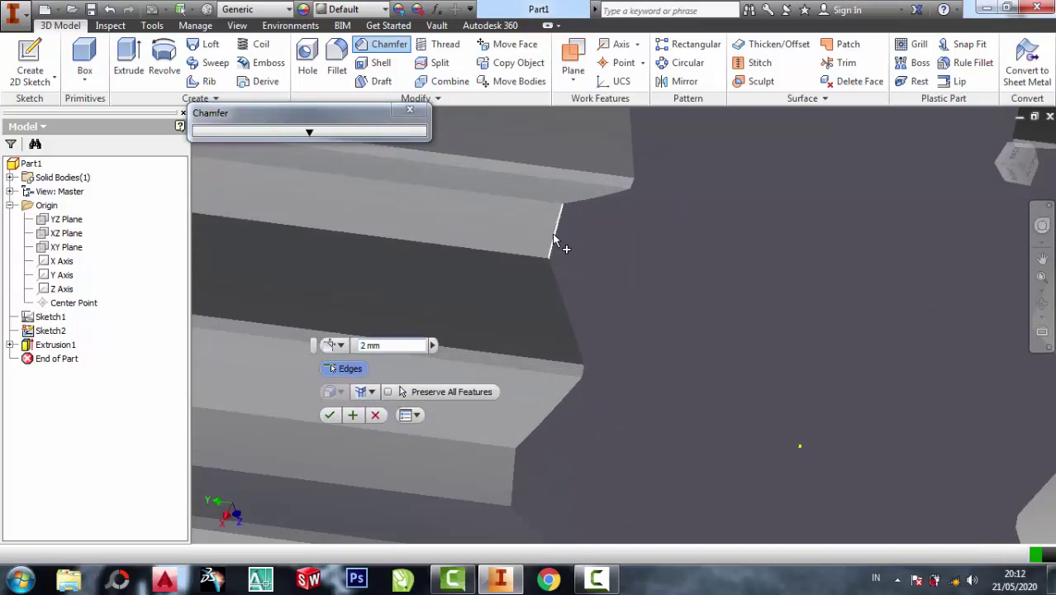
scroll(577, 176, "down", 5)
scroll(569, 233, "up", 5)
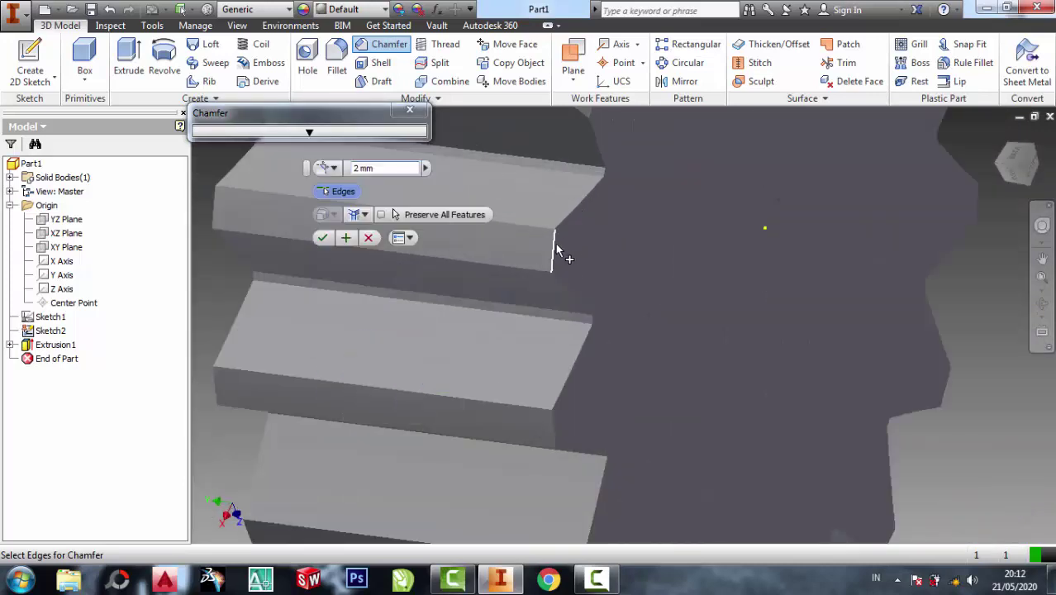
left_click(557, 249)
Add the tip edges of the lower-left and bottom teeth on the same end face to the 2 mm chamfer
scroll(562, 261, "down", 5)
scroll(567, 319, "up", 6)
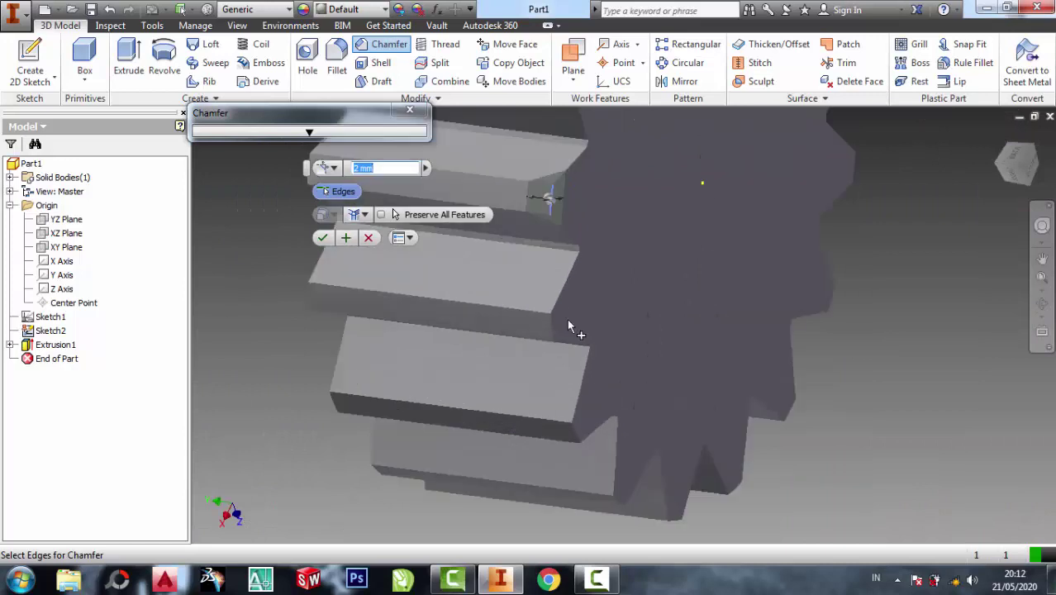
left_click(538, 329)
scroll(588, 256, "down", 5)
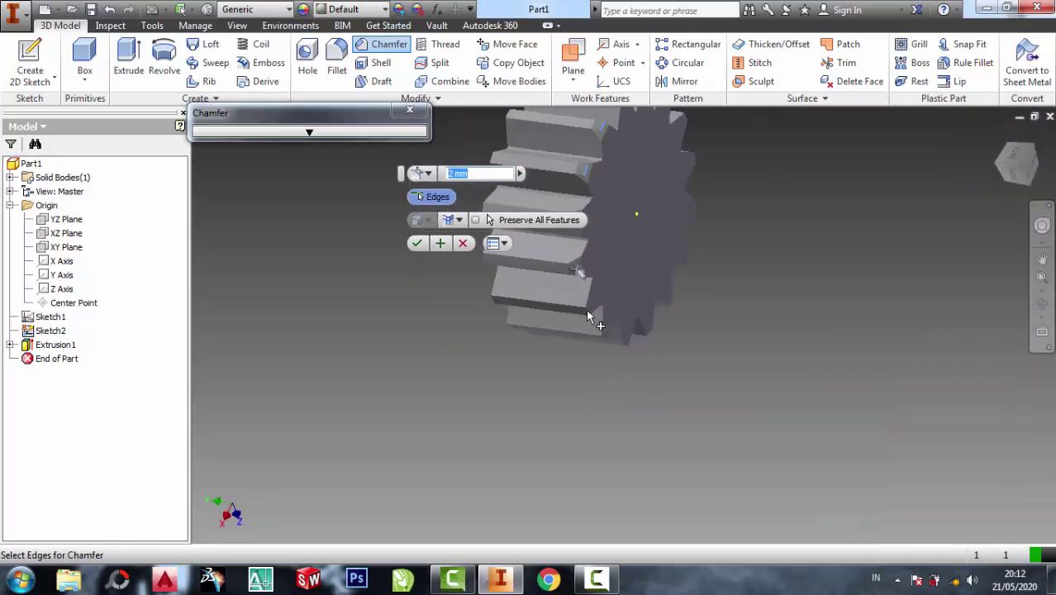
scroll(586, 310, "up", 5)
left_click(588, 314)
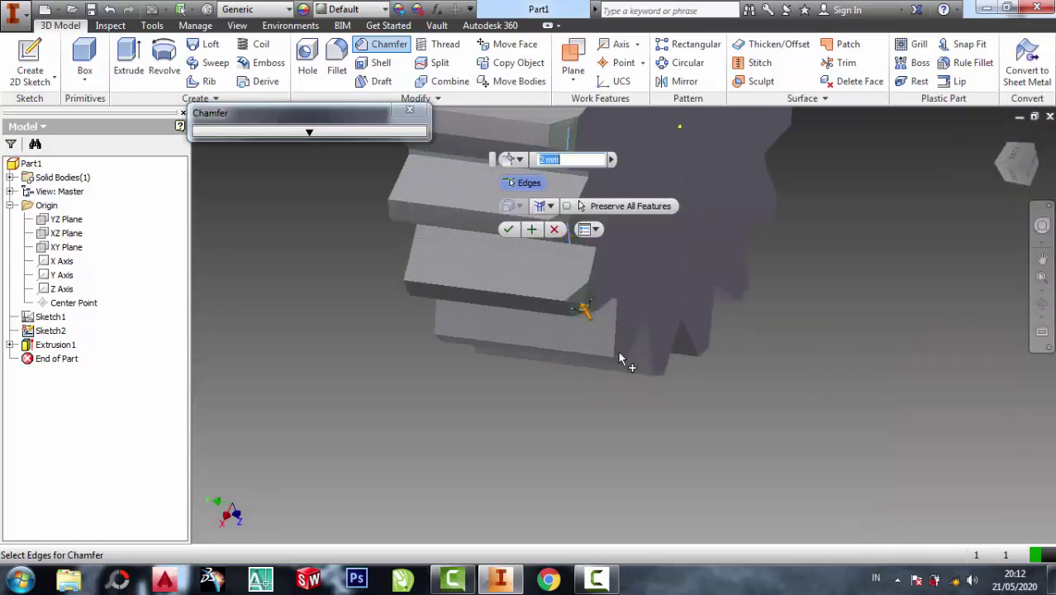
scroll(622, 362, "up", 3)
left_click(610, 379)
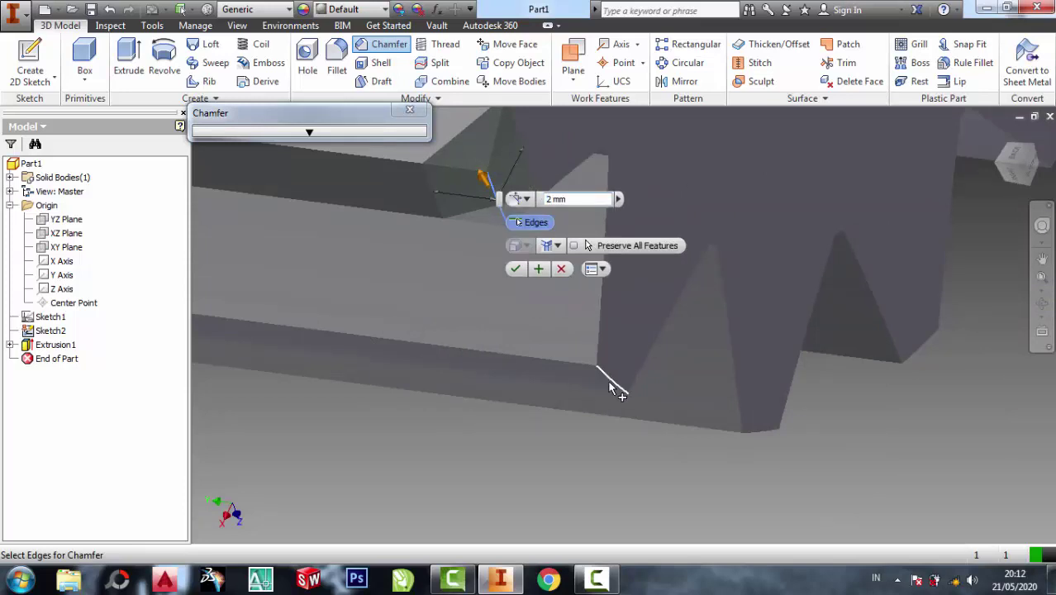
left_click(755, 434)
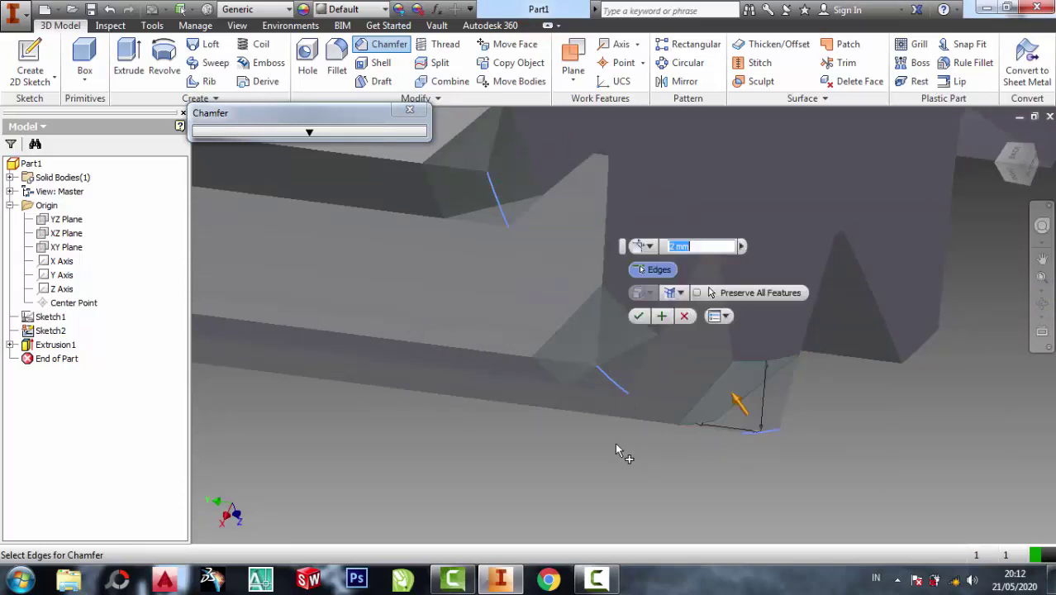
Add the tip edges of the top and upper-right teeth on this end face to the 2 mm chamfer
scroll(618, 443, "down", 2)
scroll(624, 447, "down", 3)
scroll(786, 155, "down", 2)
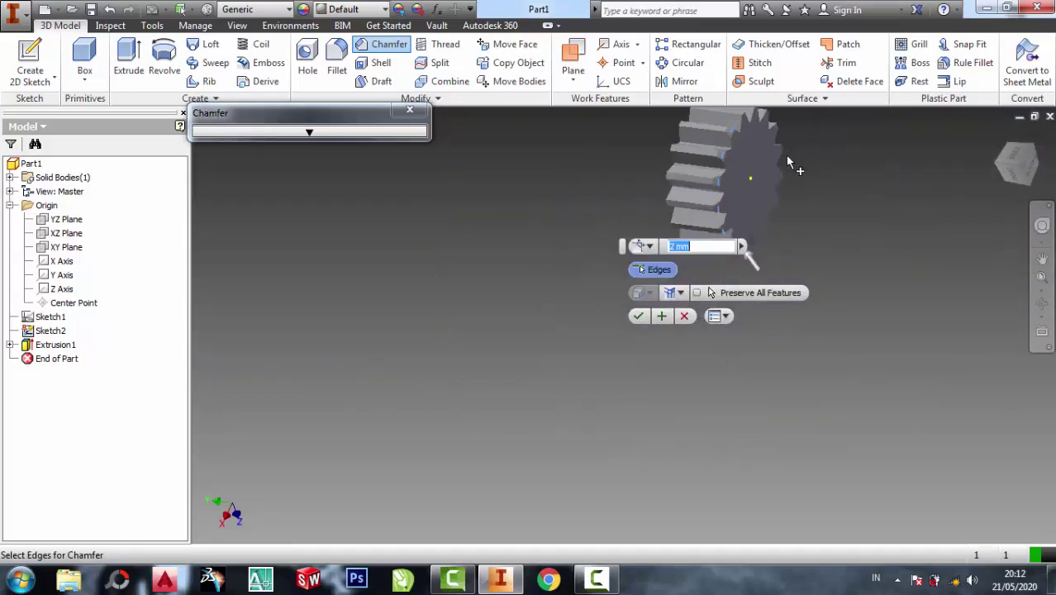
scroll(777, 145, "up", 2)
scroll(764, 131, "down", 2)
scroll(738, 183, "up", 3)
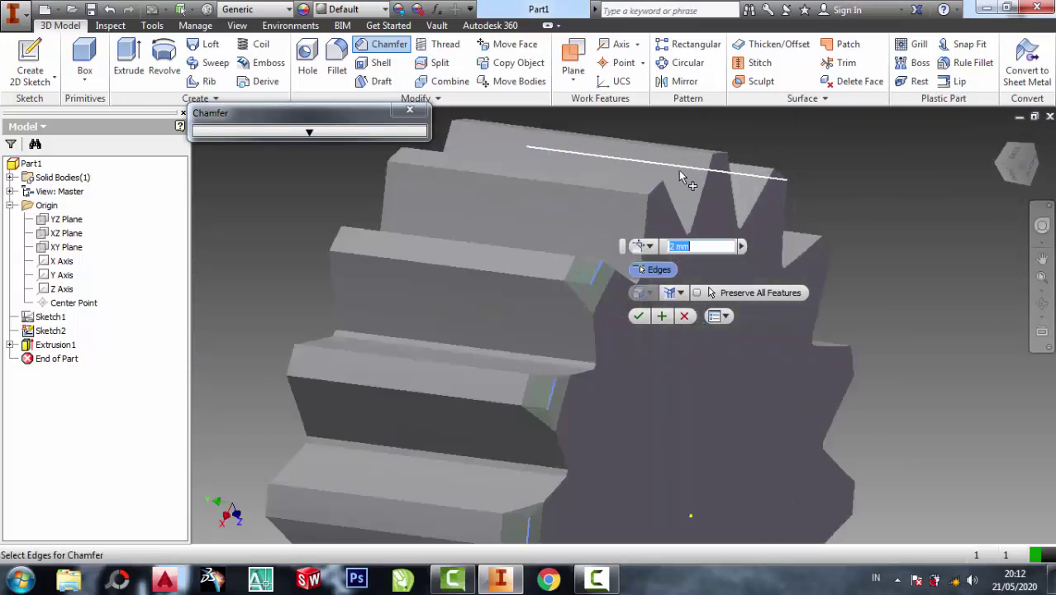
left_click(658, 192)
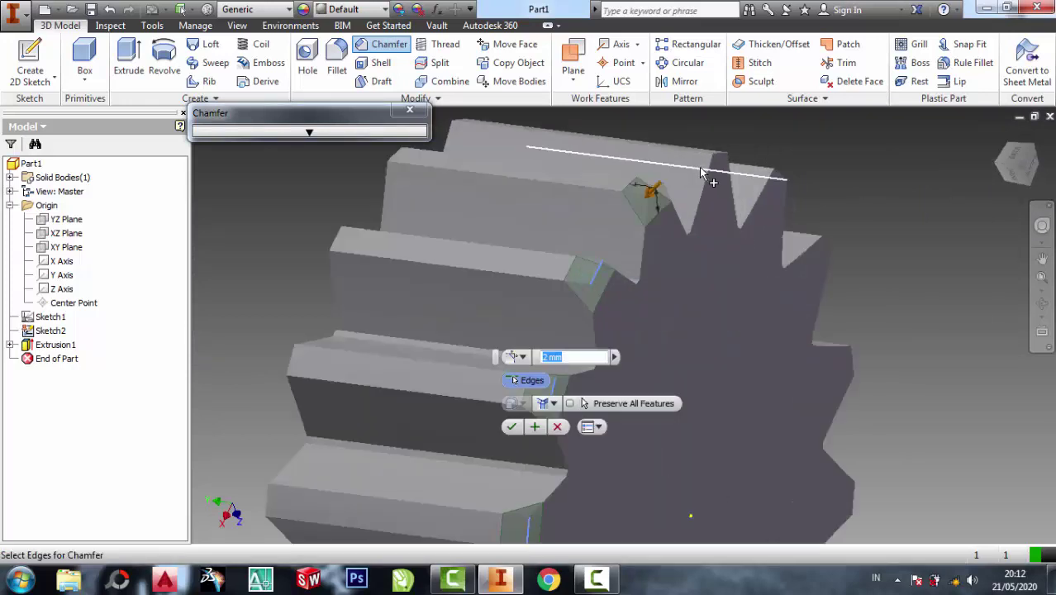
left_click(783, 177)
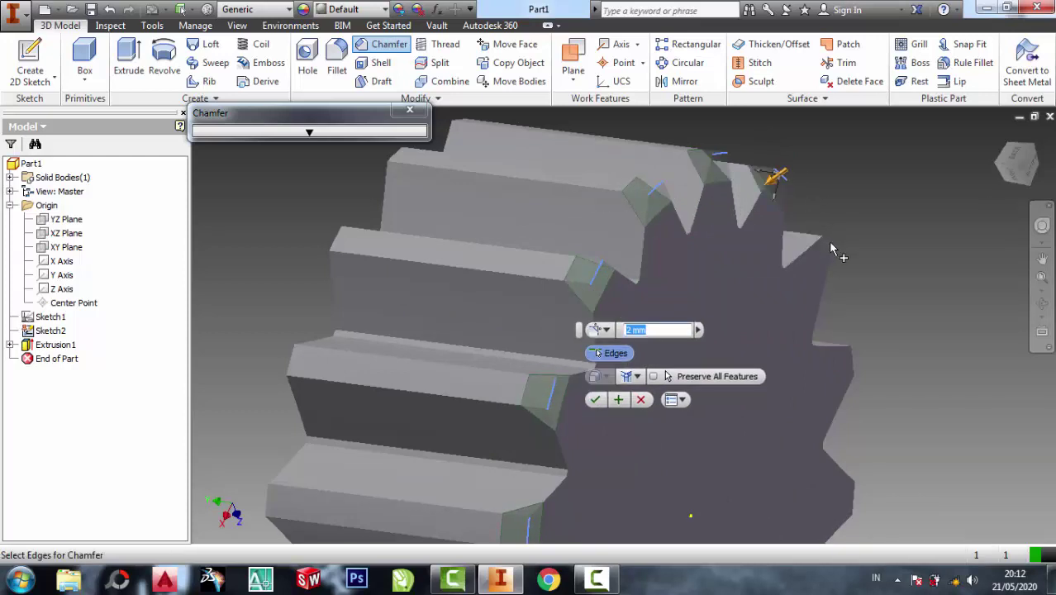
left_click(829, 250)
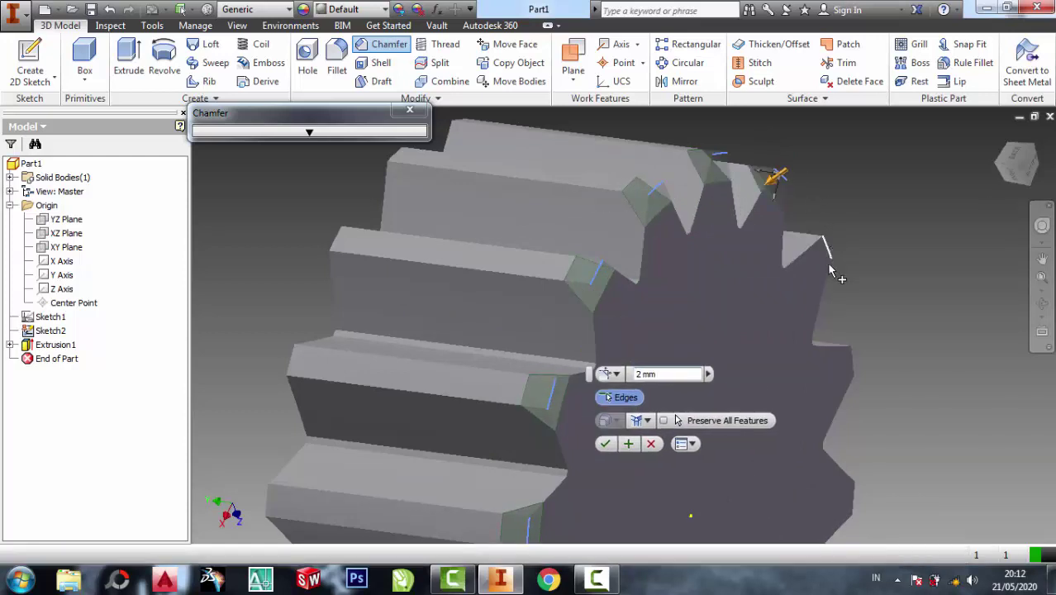
left_click(856, 368)
Include the remaining tip edges down the right side to the bottom of this end face in the chamfer
middle_click_drag(833, 434, 771, 323)
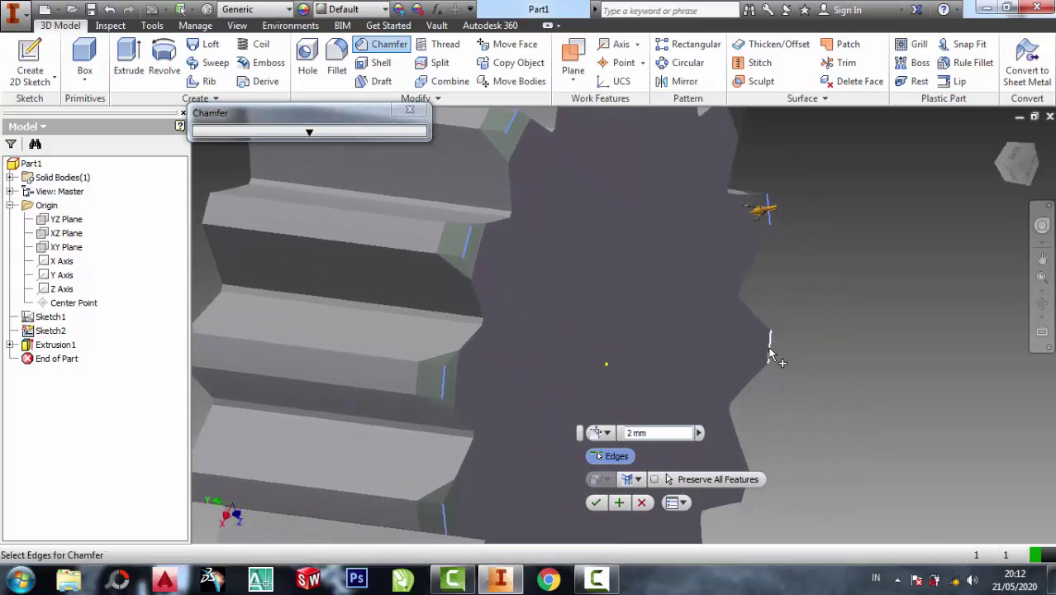
left_click(770, 352)
middle_click_drag(781, 441, 814, 277)
left_click(775, 334)
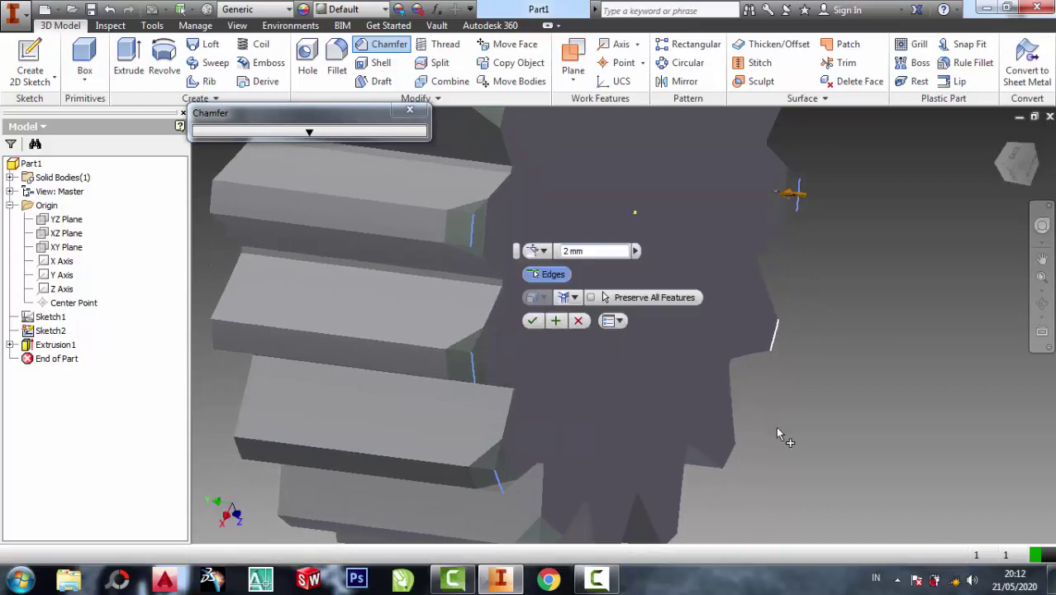
middle_click_drag(758, 450, 785, 345)
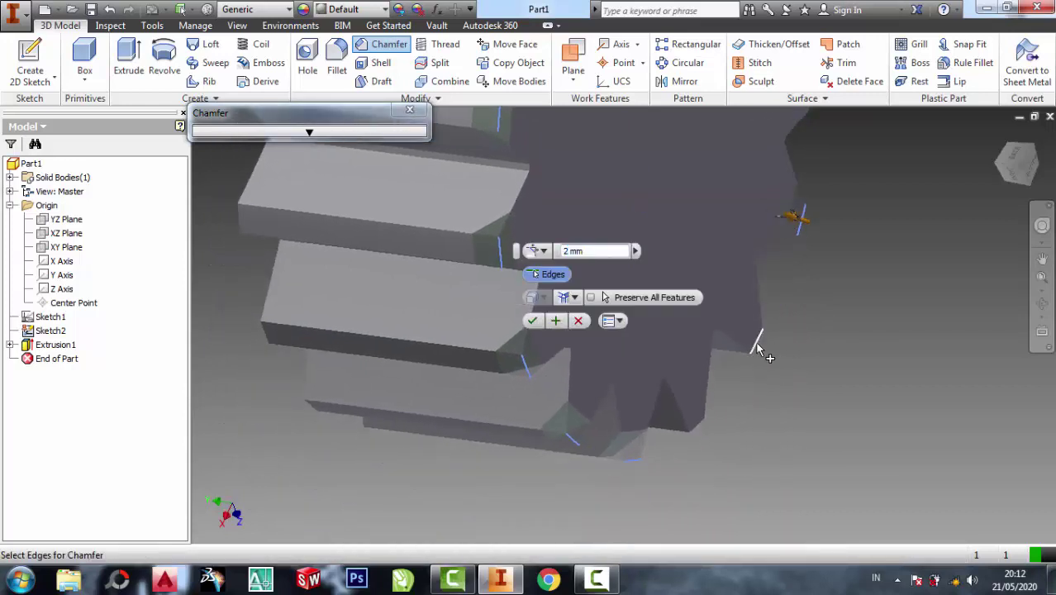
left_click(759, 345)
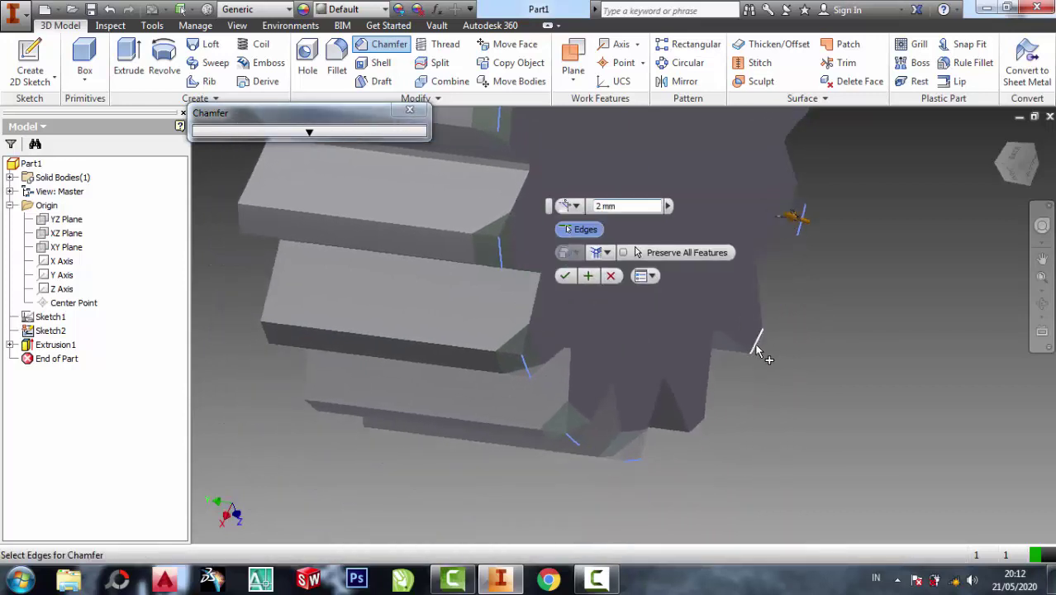
left_click(697, 438)
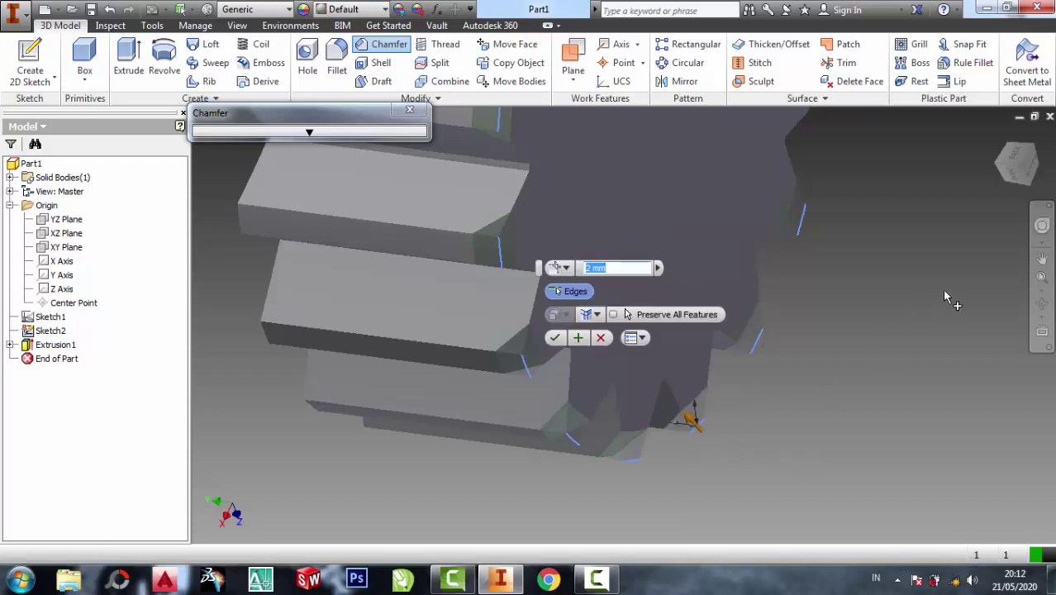
Turn the gear to its opposite end face and add the tip edges of the right-hand and top teeth to the chamfer
left_click(1043, 304)
left_click_drag(984, 398, 823, 295)
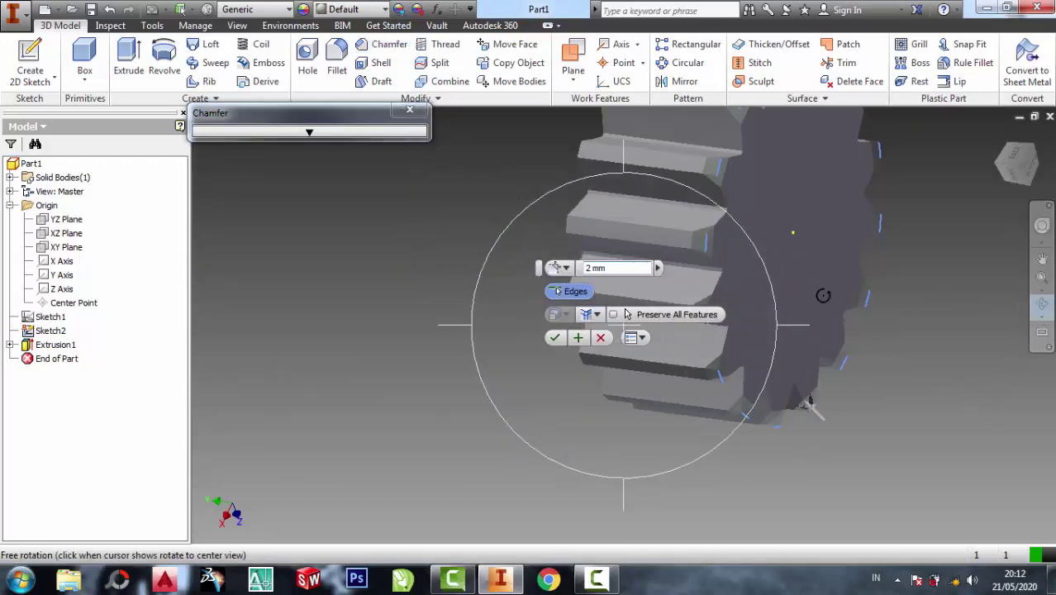
left_click_drag(674, 229, 764, 254)
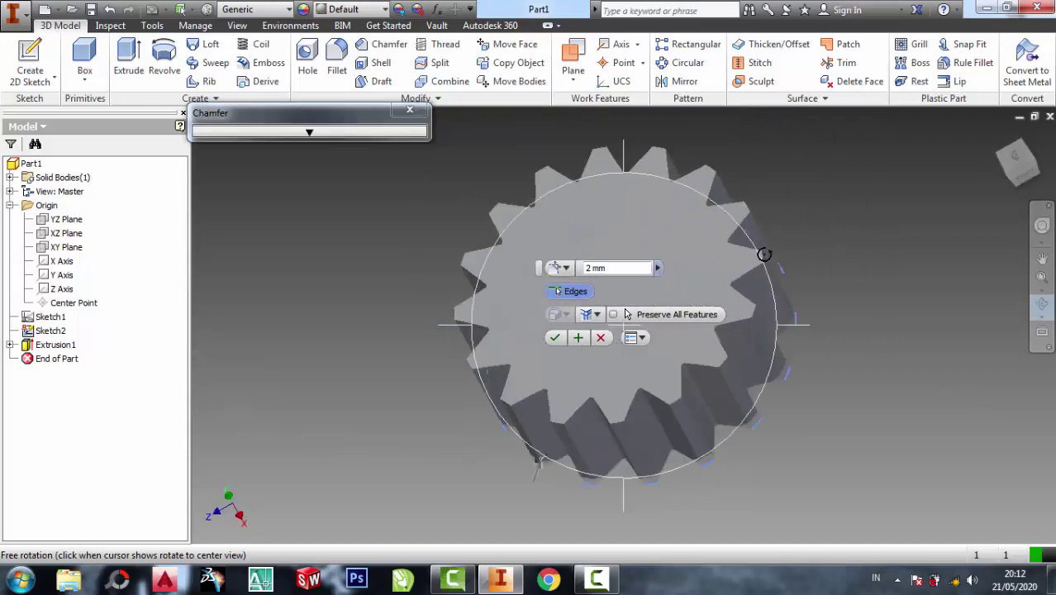
key("Escape")
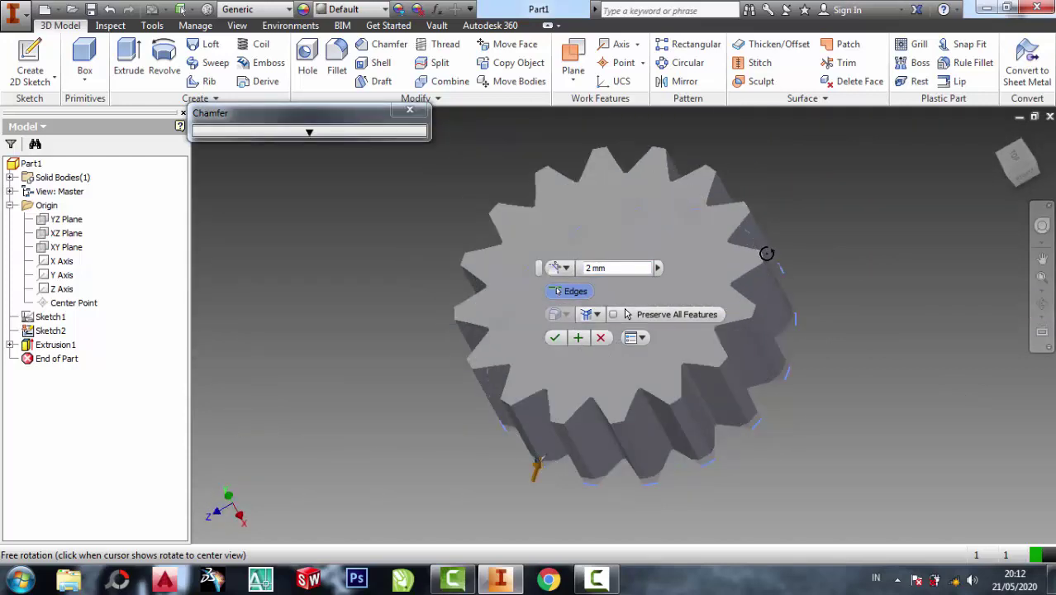
left_click(763, 263)
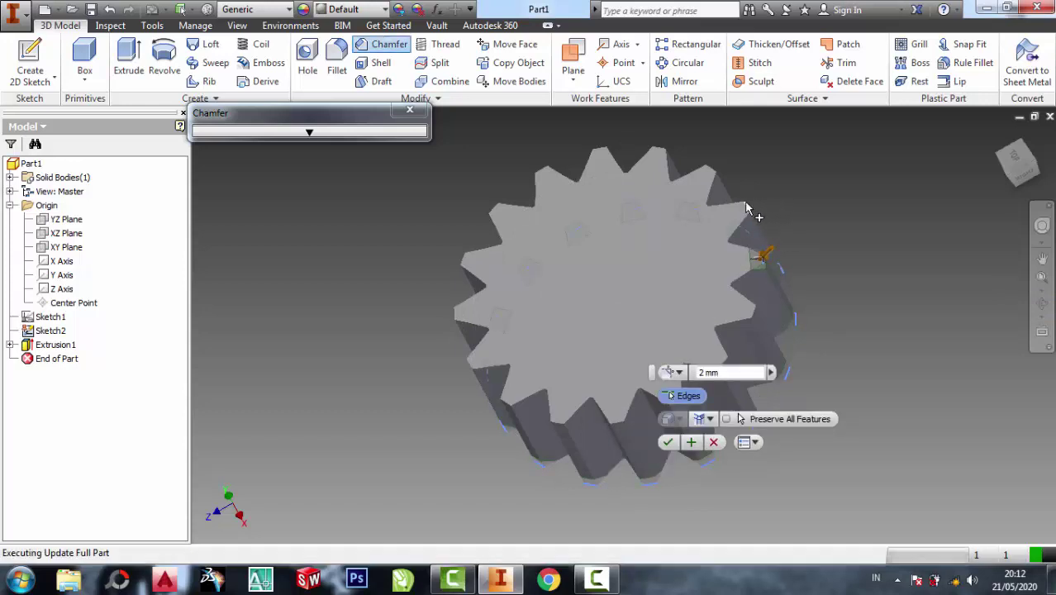
left_click(712, 172)
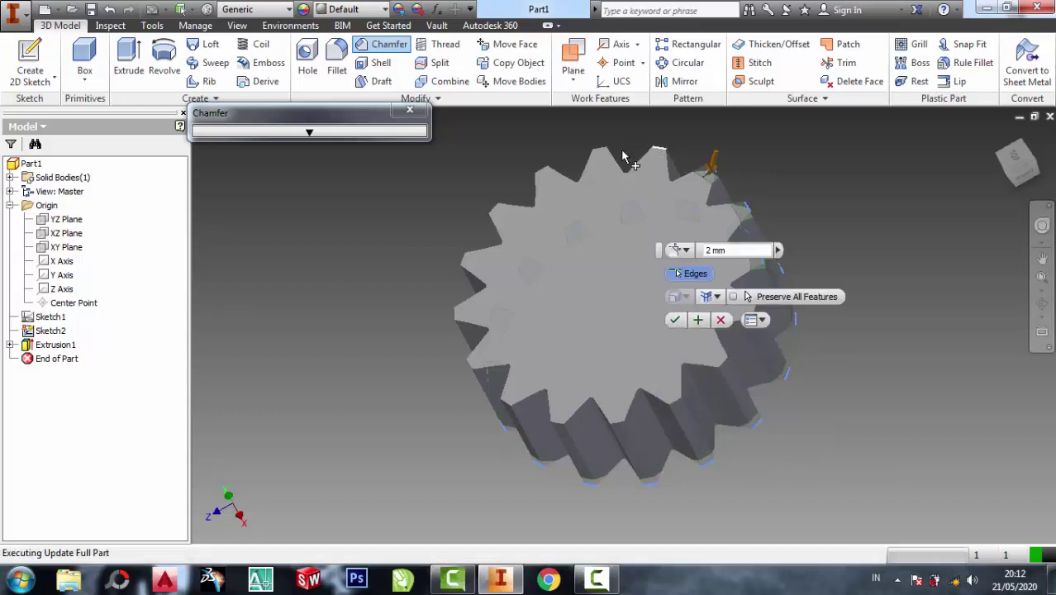
left_click(602, 154)
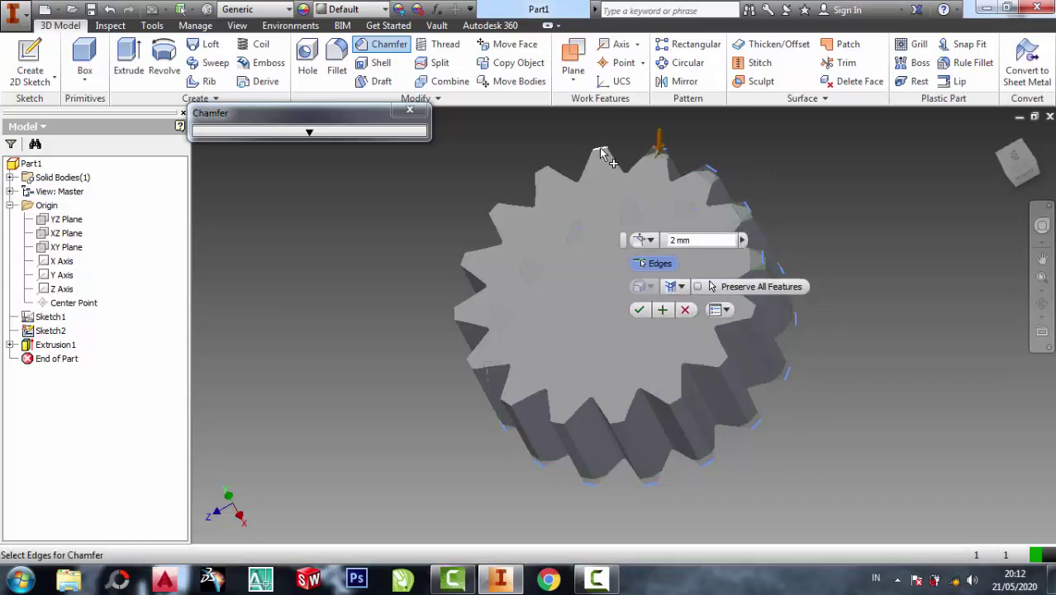
Add the tip edges of the upper-left and left-hand teeth on this end face to the 2 mm chamfer
left_click(542, 174)
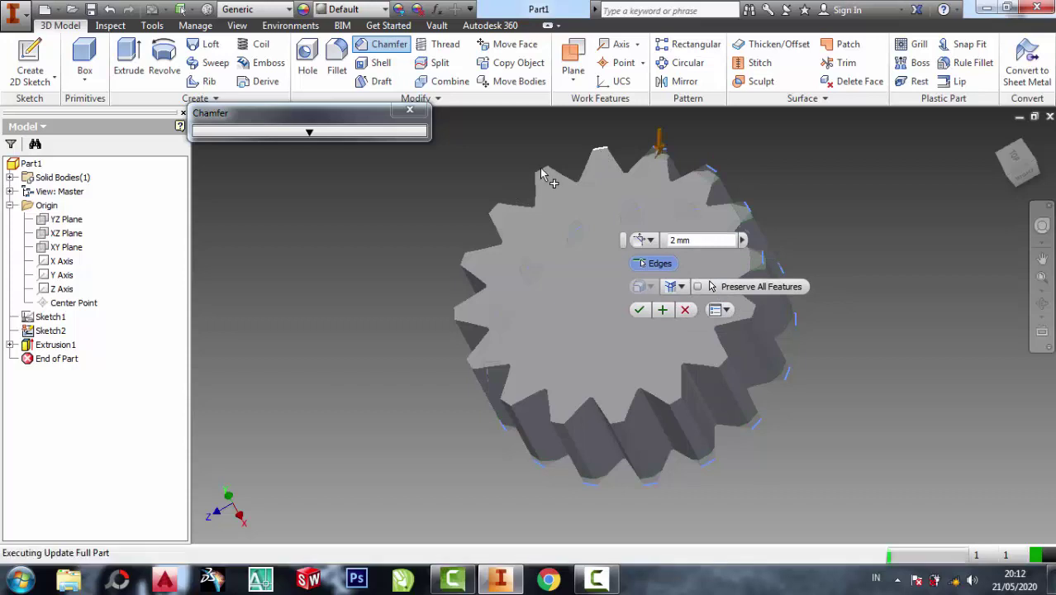
left_click(495, 213)
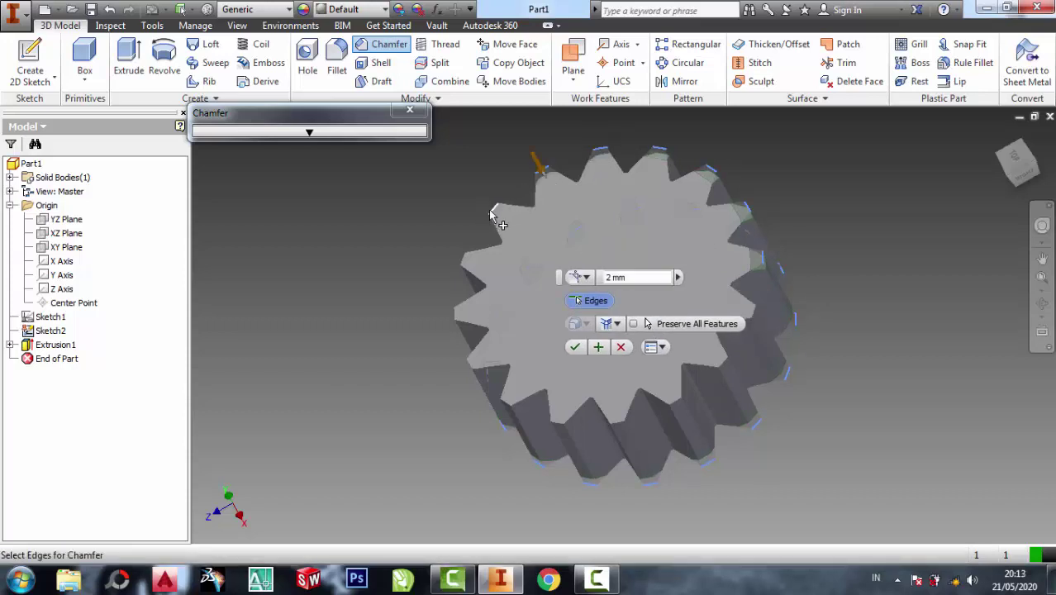
left_click(463, 264)
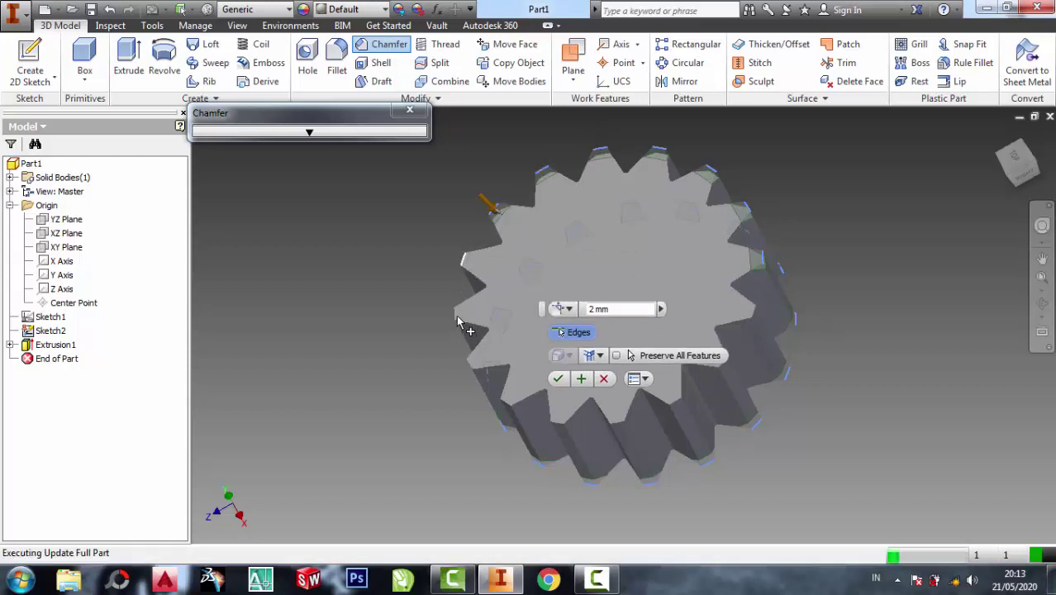
left_click(457, 319)
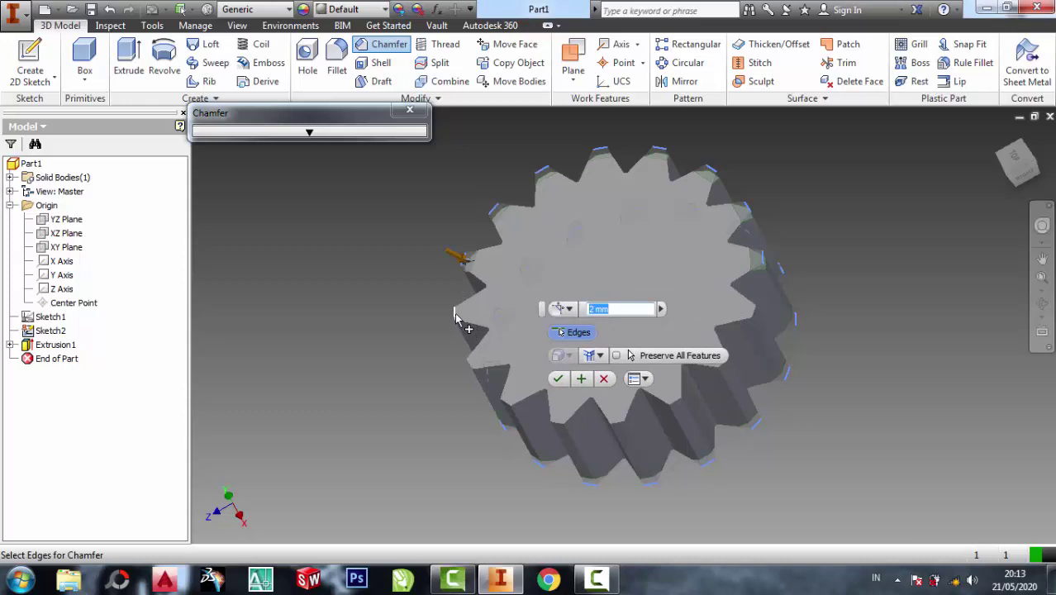
left_click(472, 370)
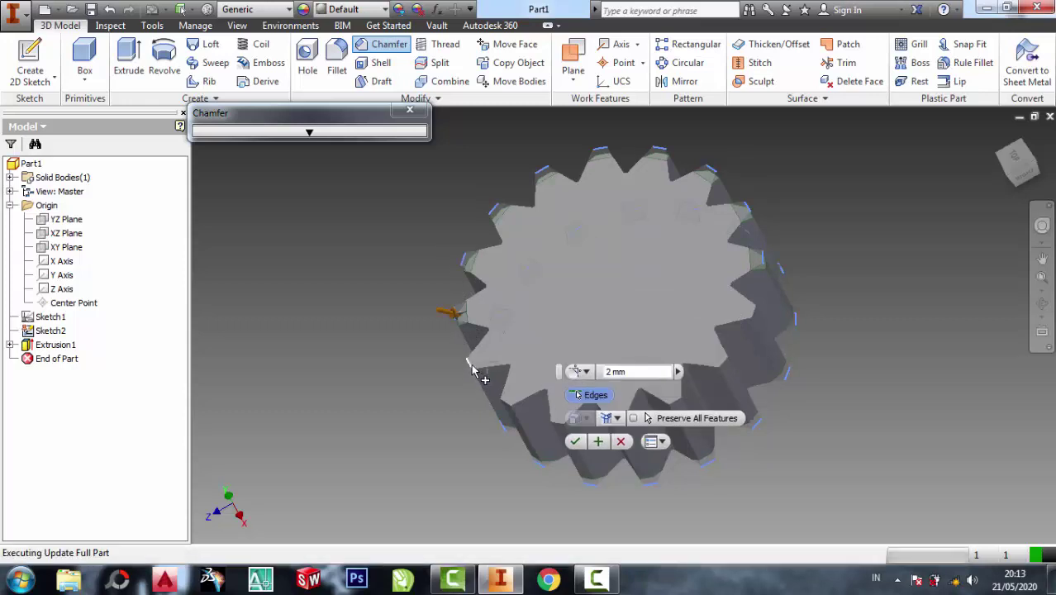
Add the remaining tip edges from the lower-left tooth around to the right-hand side and apply the 2 mm chamfer
left_click(507, 405)
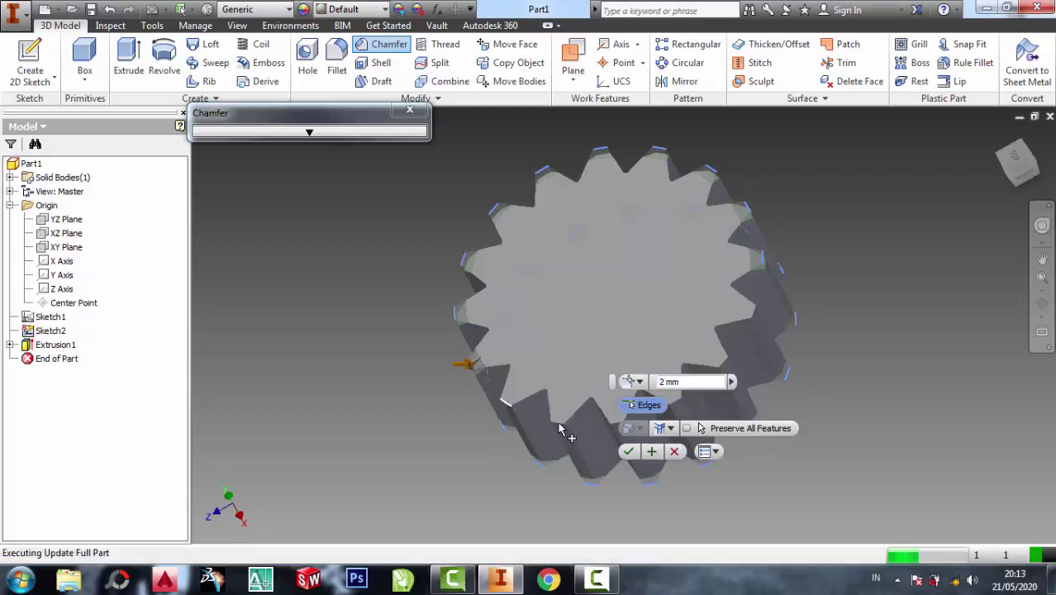
left_click(626, 430)
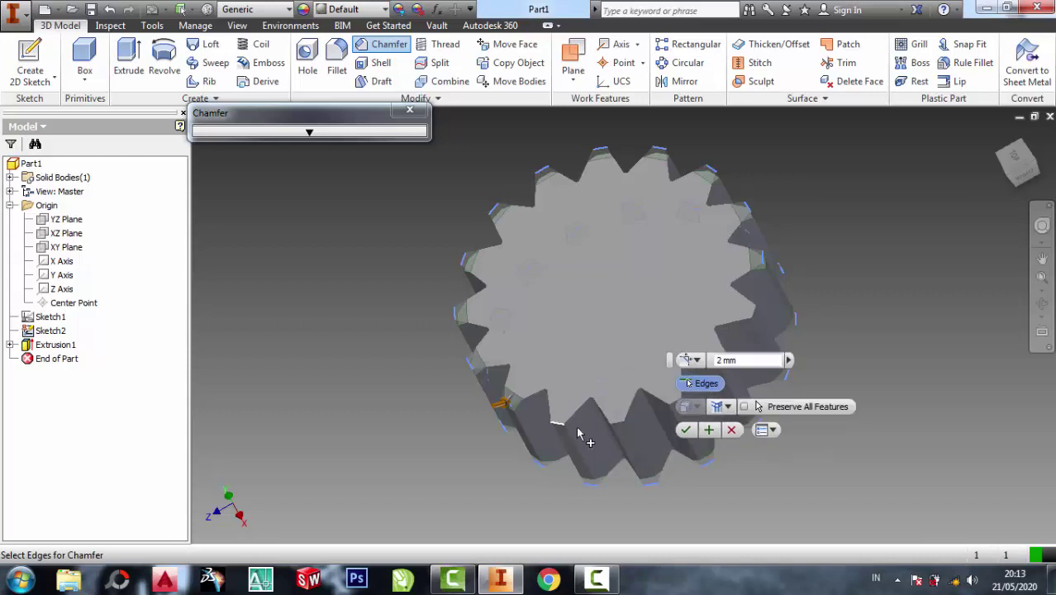
left_click(622, 429)
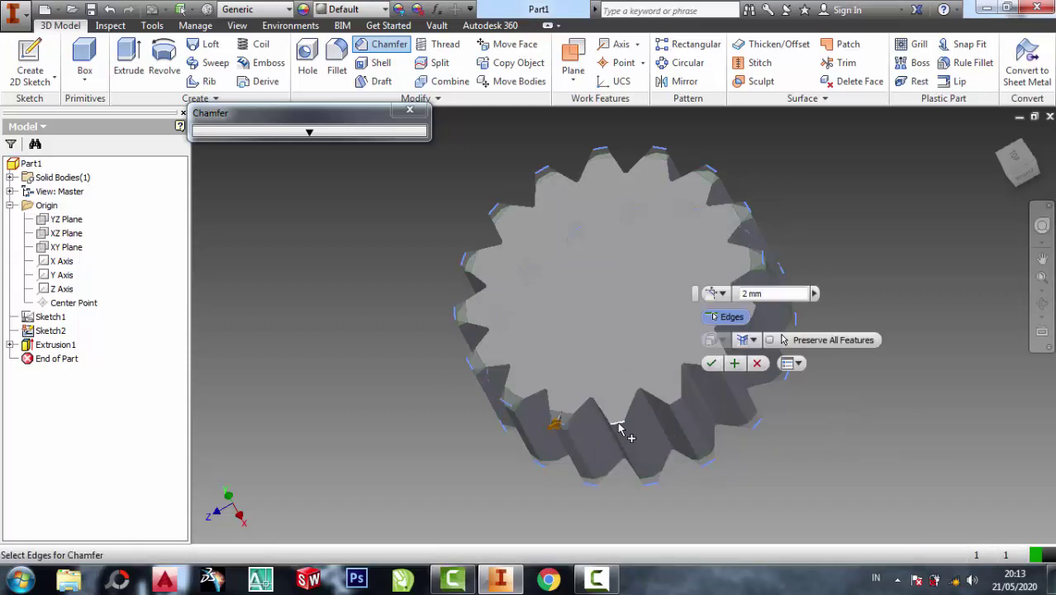
left_click(676, 406)
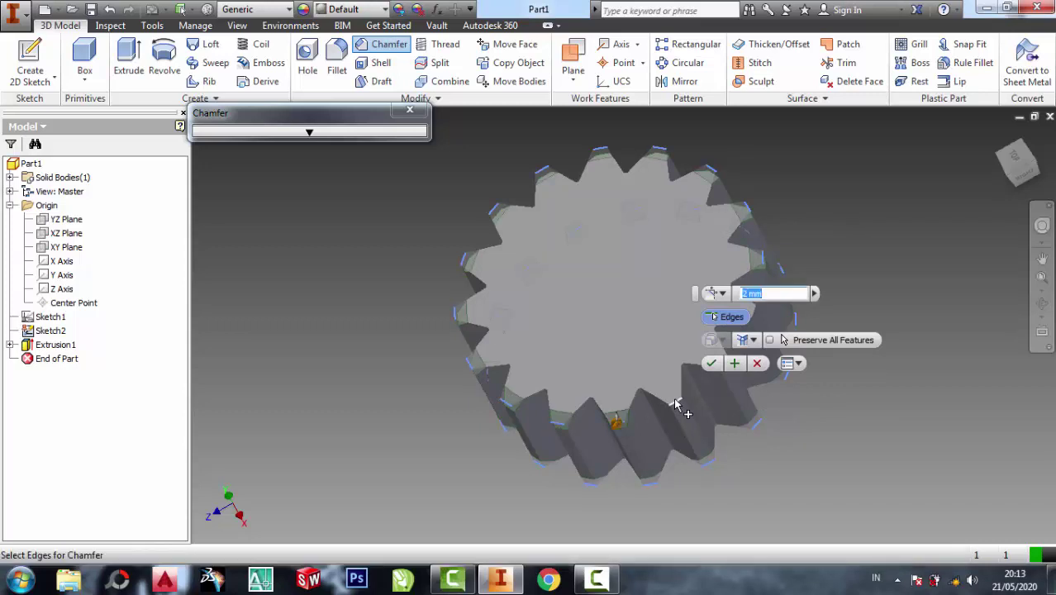
left_click(722, 371)
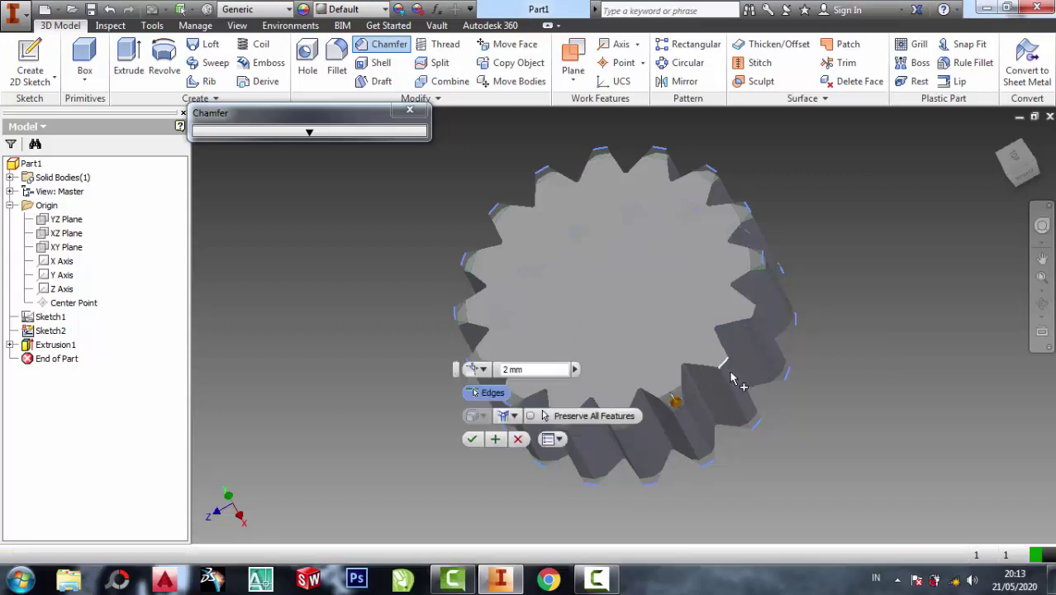
left_click(760, 328)
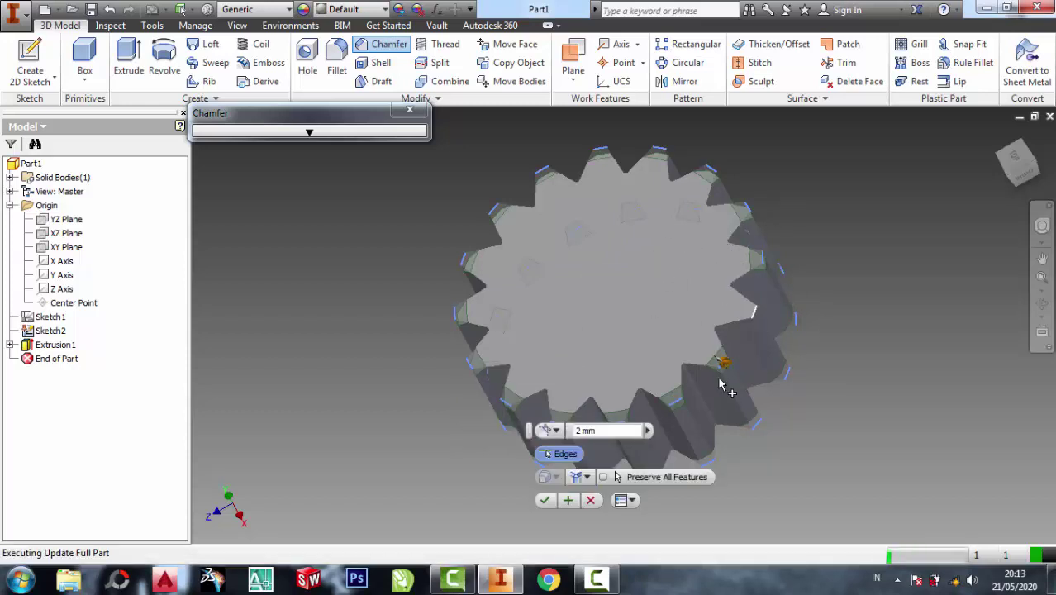
left_click(744, 364)
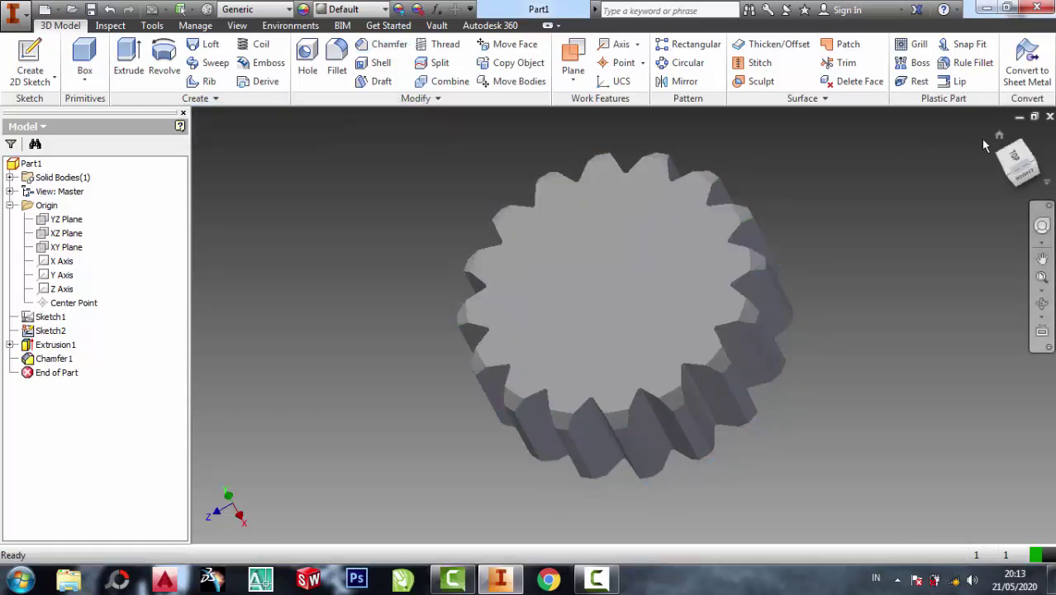
Start a sketch on the gear's top end face and draw a 30 mm diameter circle centred on the origin
left_click(1000, 136)
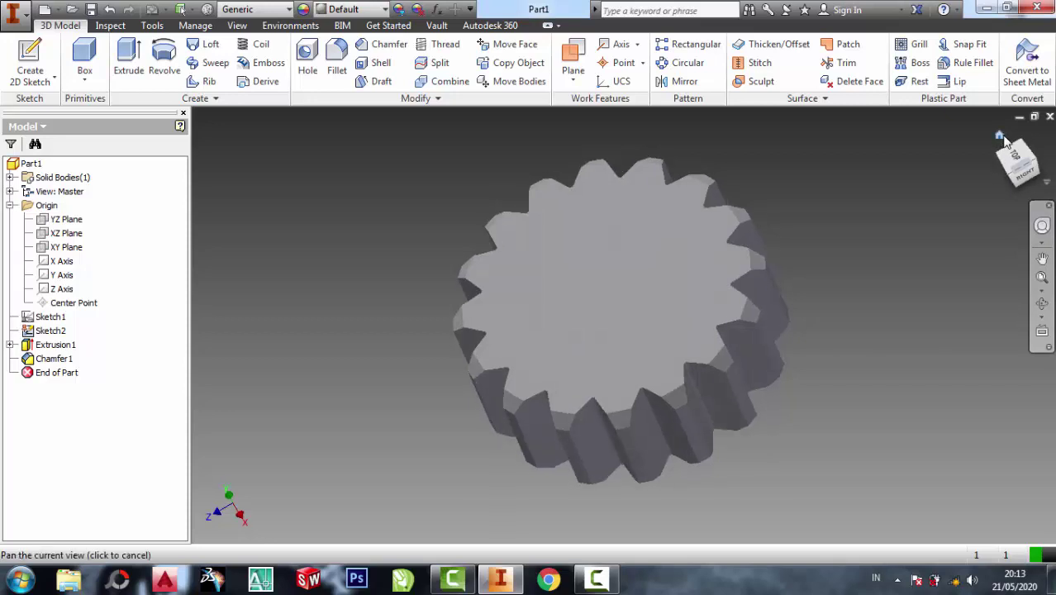
scroll(672, 271, "up", 3)
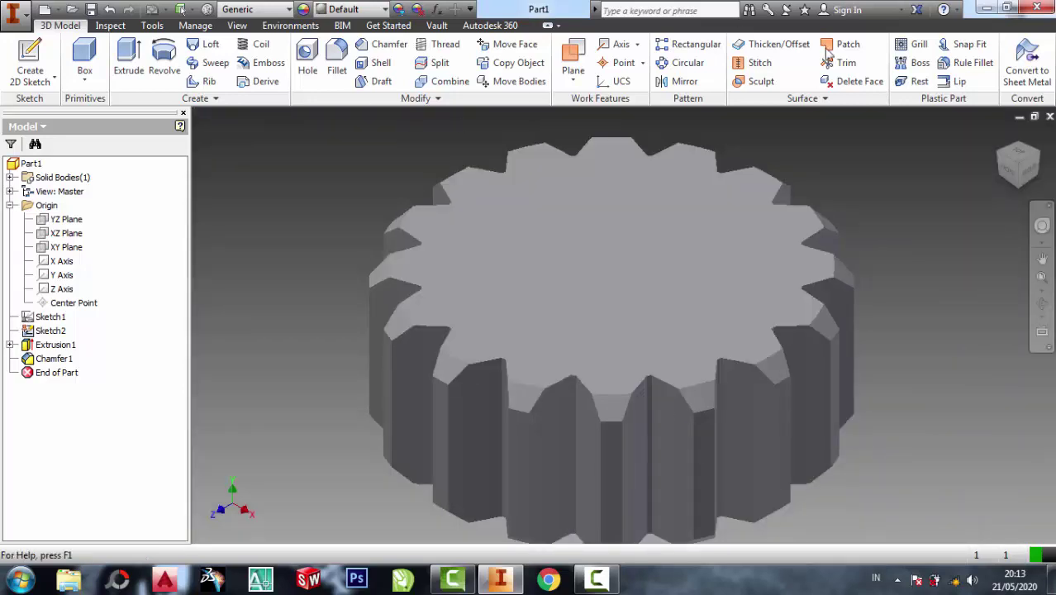
left_click(520, 229)
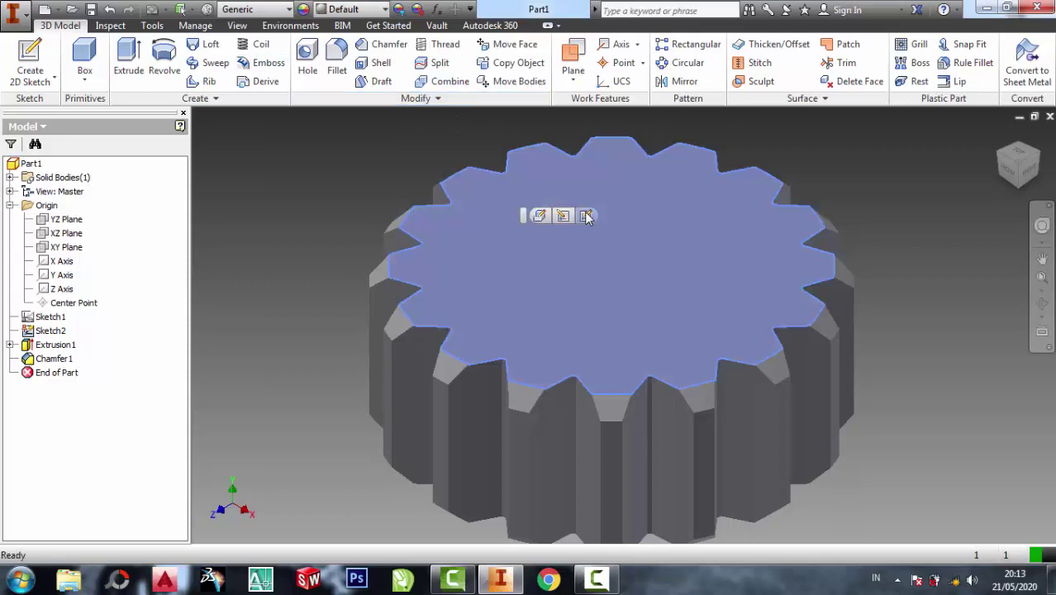
left_click(585, 214)
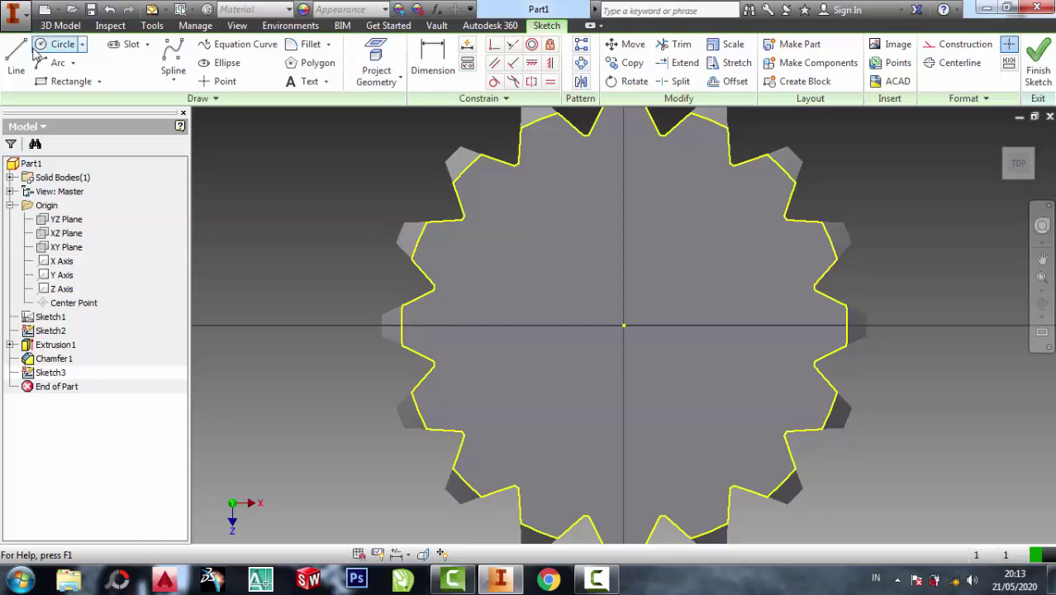
left_click(624, 326)
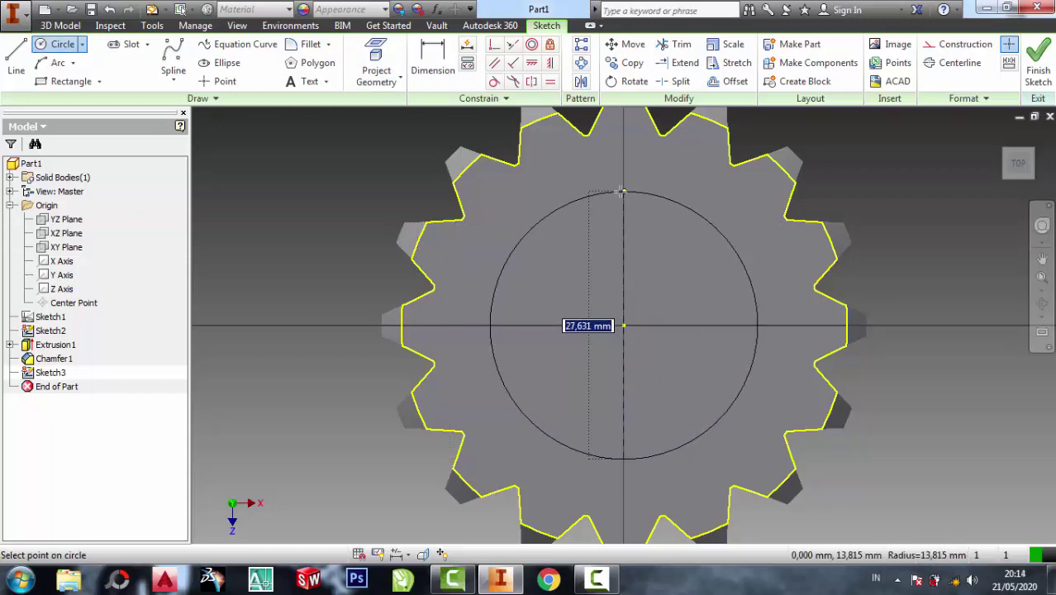
left_click(623, 192)
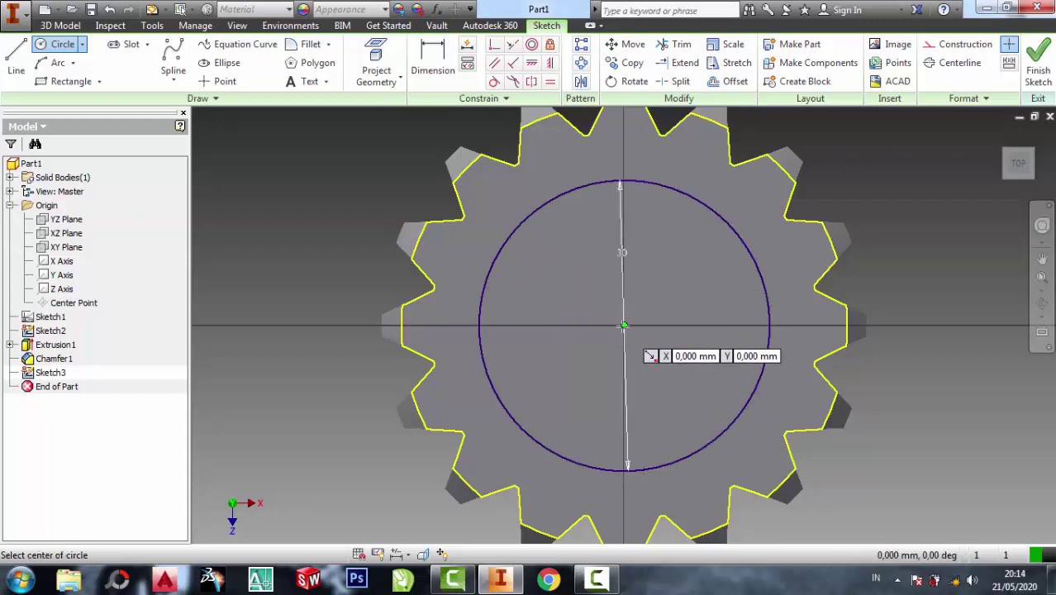
Draw two more concentric circles at the gear's centre with diameters of 15 mm and 20 mm
left_click(625, 325)
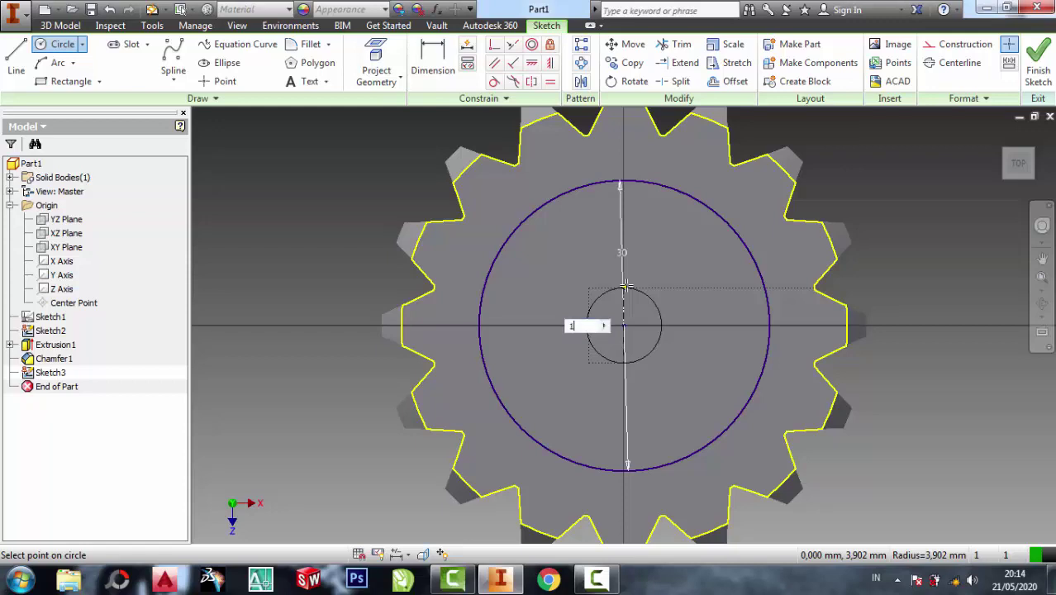
type("15")
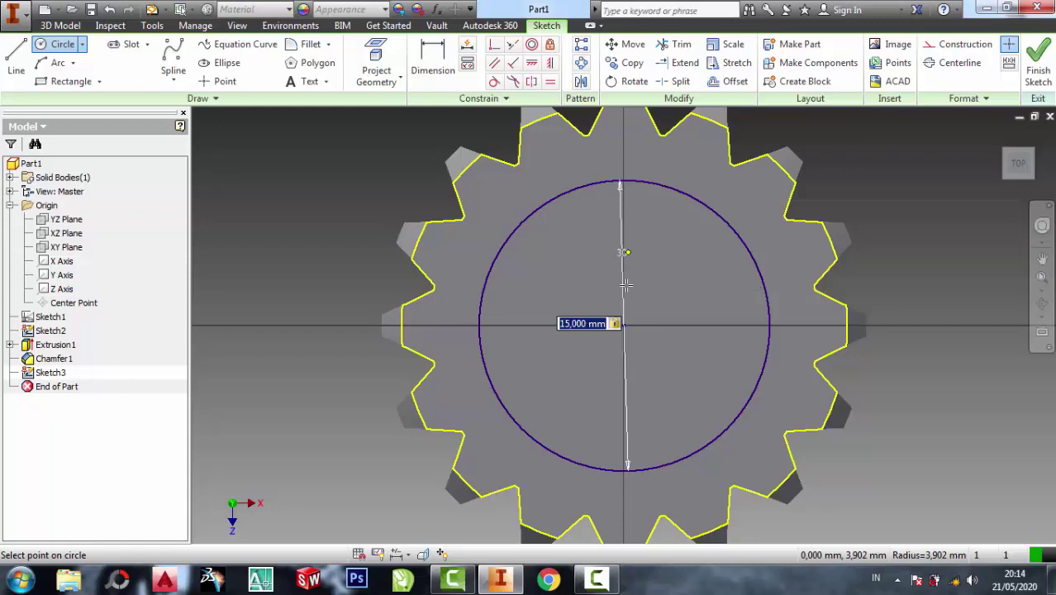
key("Return")
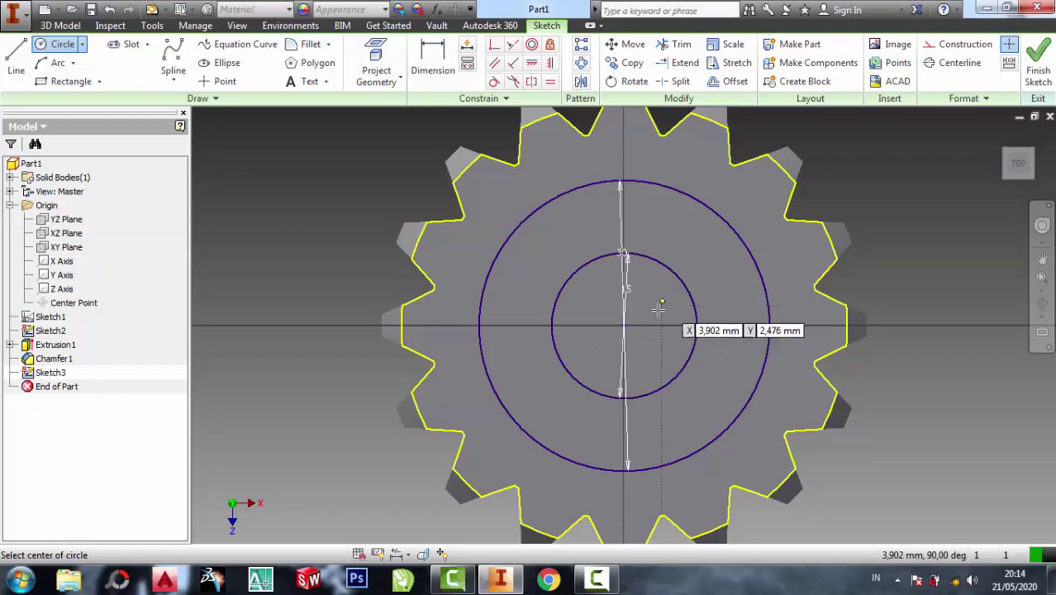
left_click(624, 325)
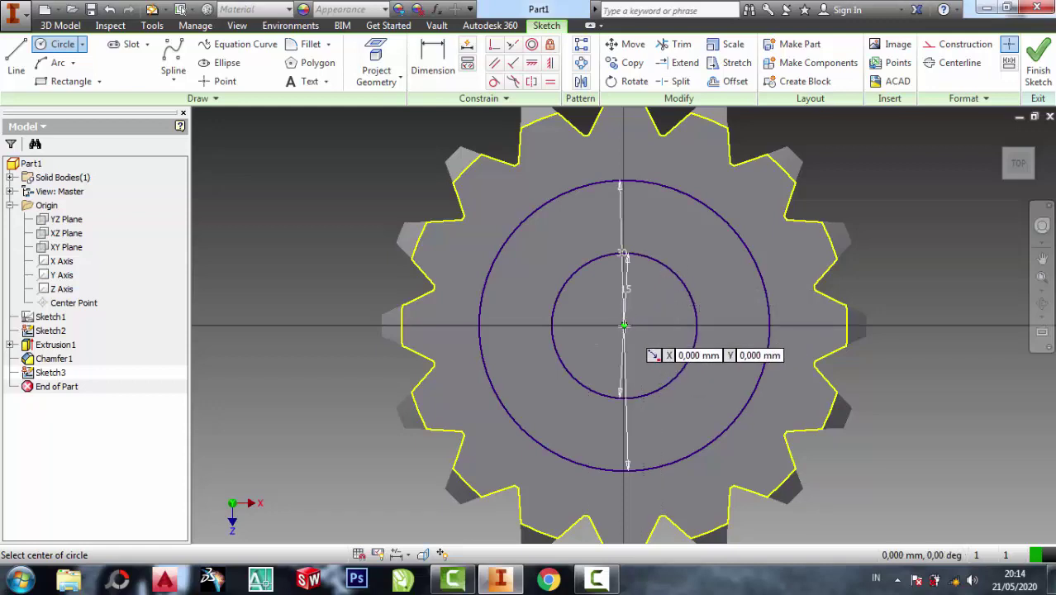
left_click(625, 325)
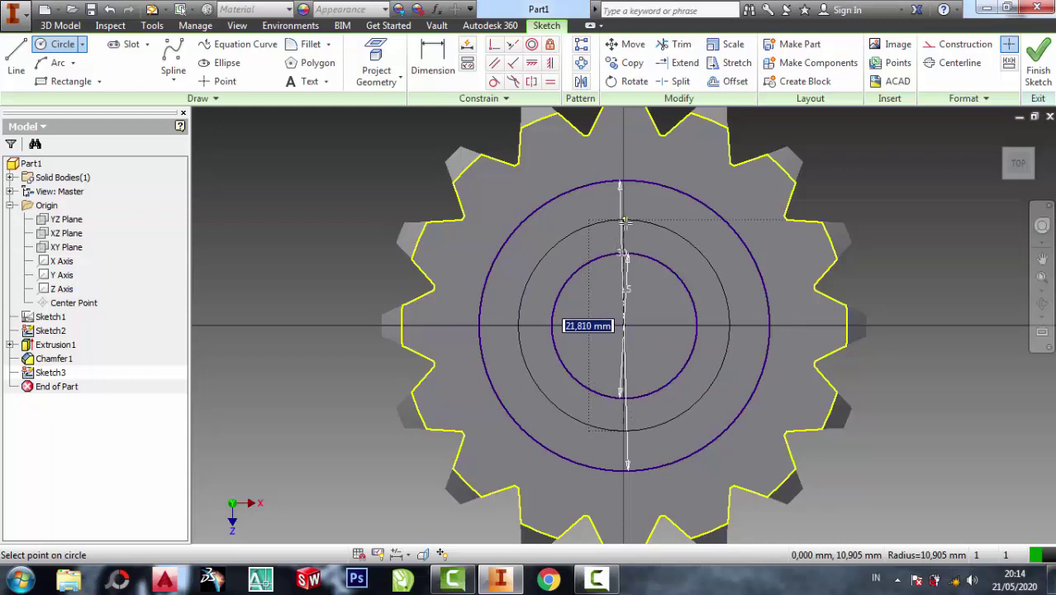
type("20")
key("Return")
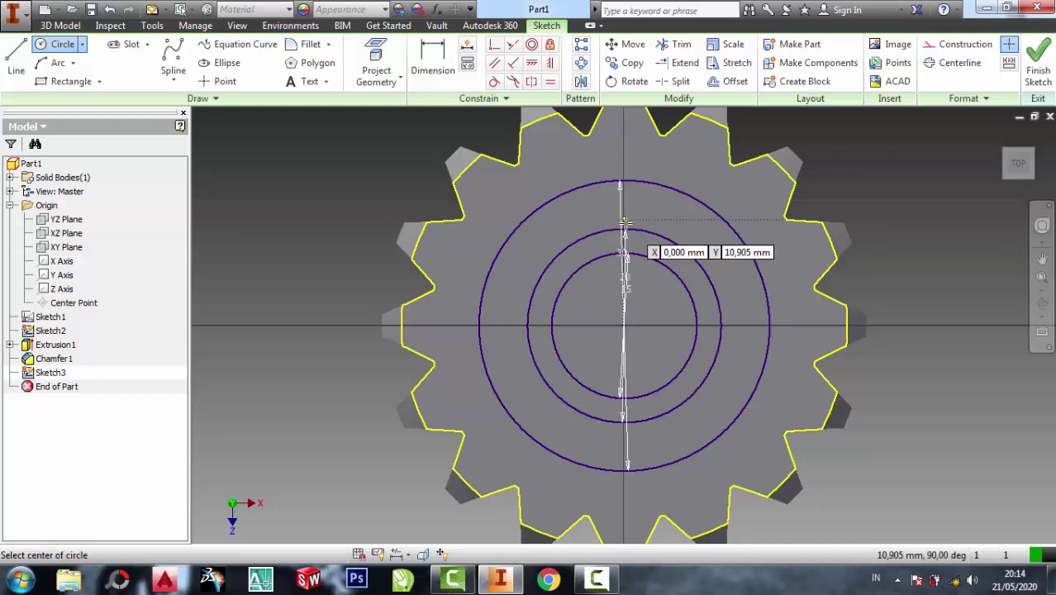
Draw another 30 mm diameter circle from the gear's centre
left_click(624, 325)
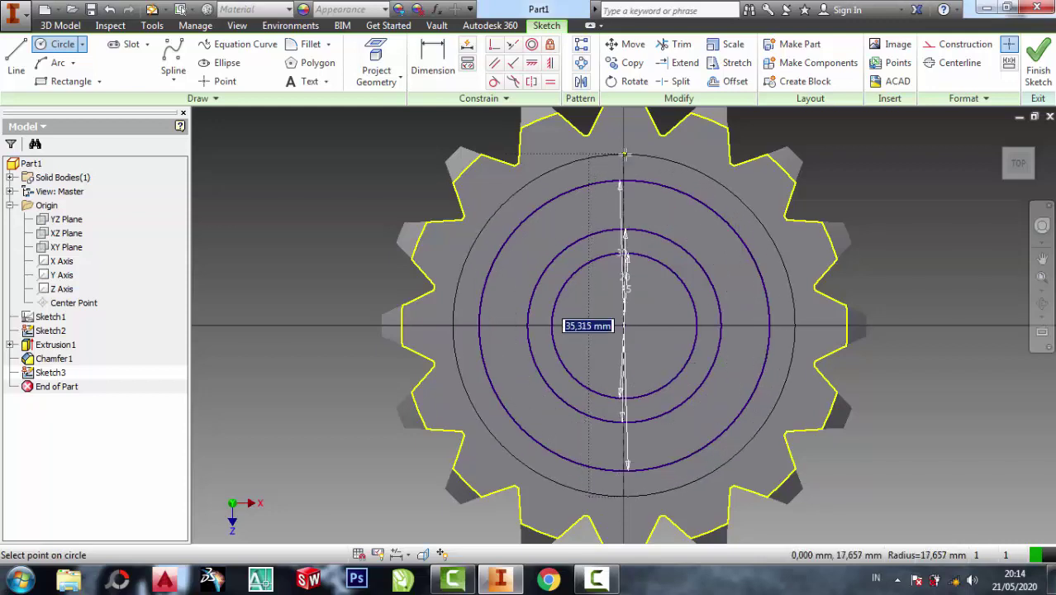
type("3")
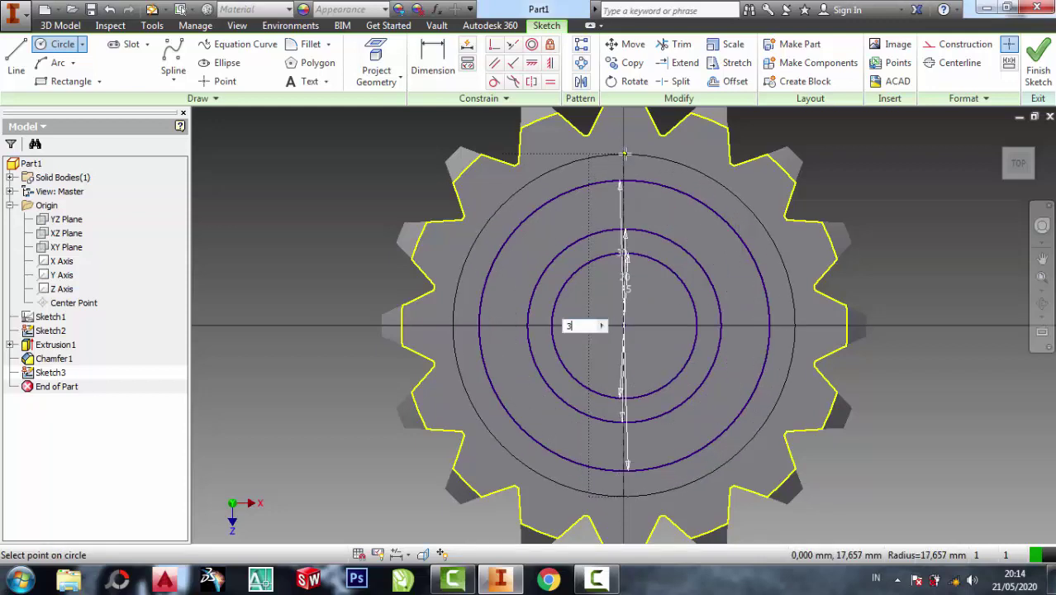
type("0")
key("Return")
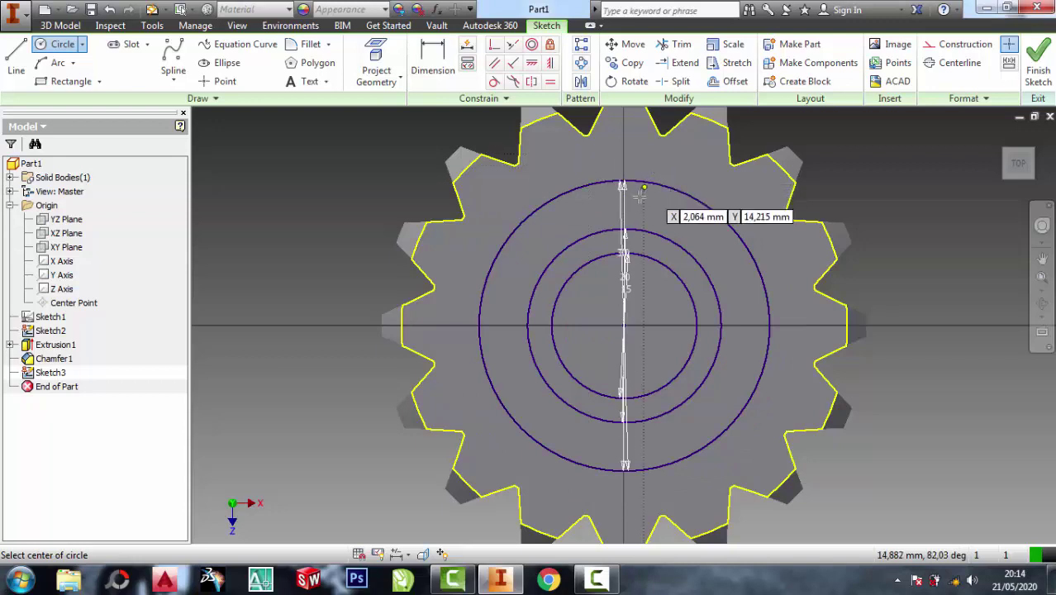
Draw a 35 mm diameter circle around the other concentric circles and end the Circle command
scroll(639, 198, "up", 2)
scroll(637, 200, "down", 3)
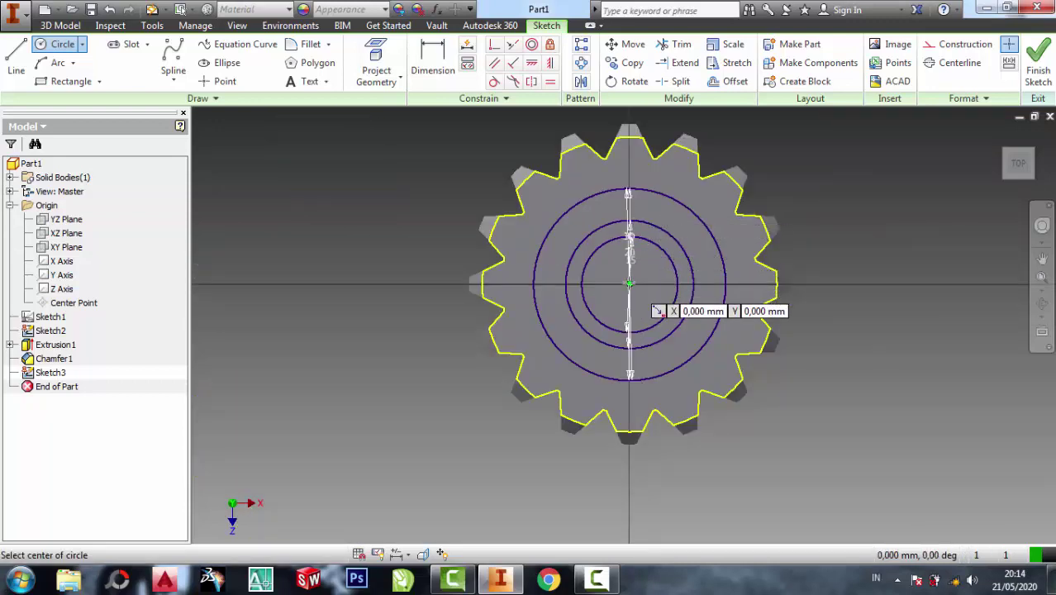
left_click(628, 283)
scroll(628, 284, "down", 3)
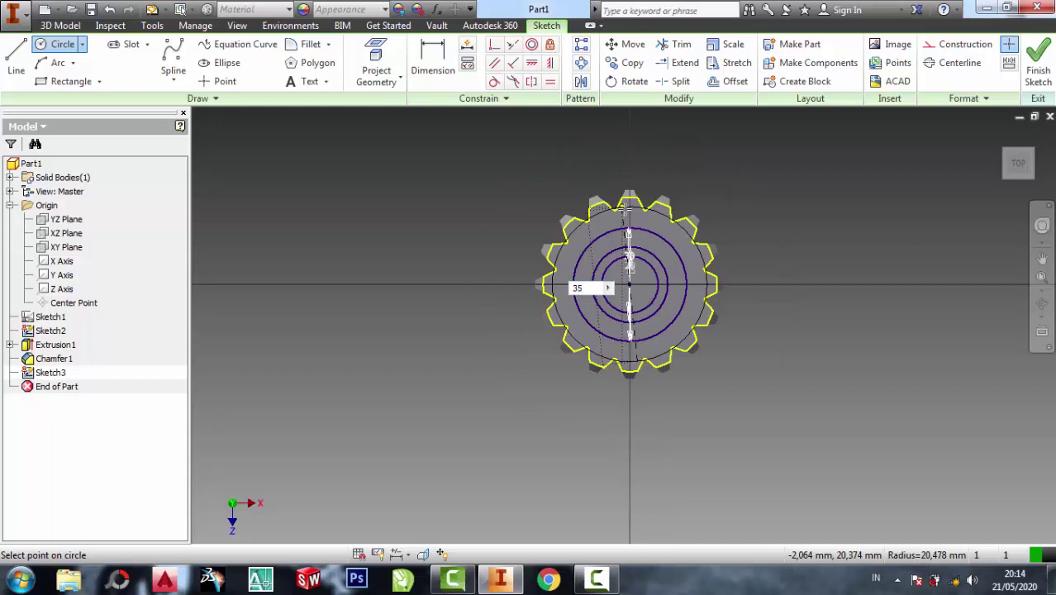
key("Return")
scroll(637, 229, "up", 3)
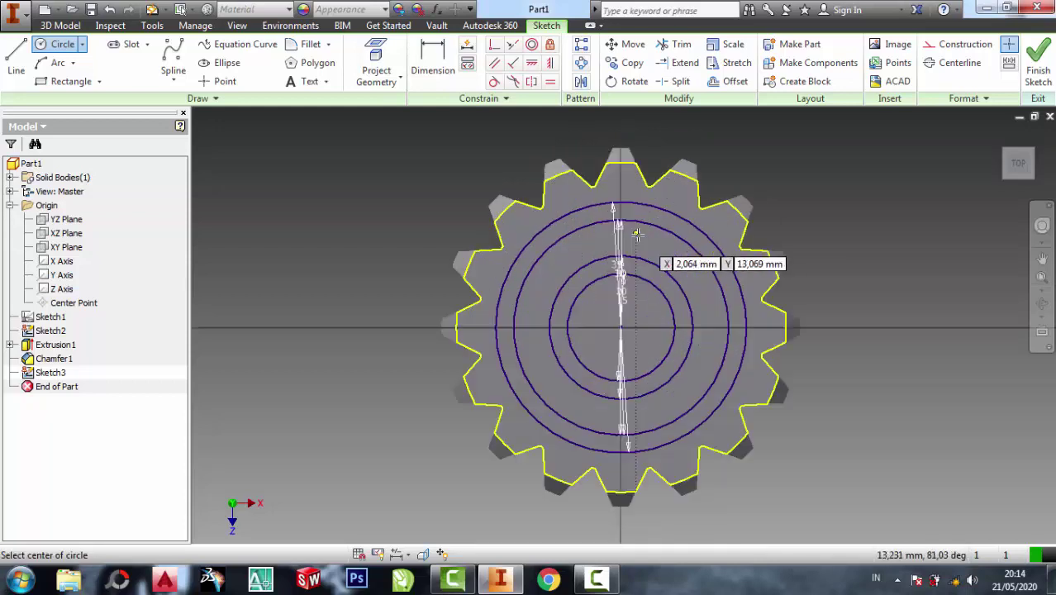
key("Escape")
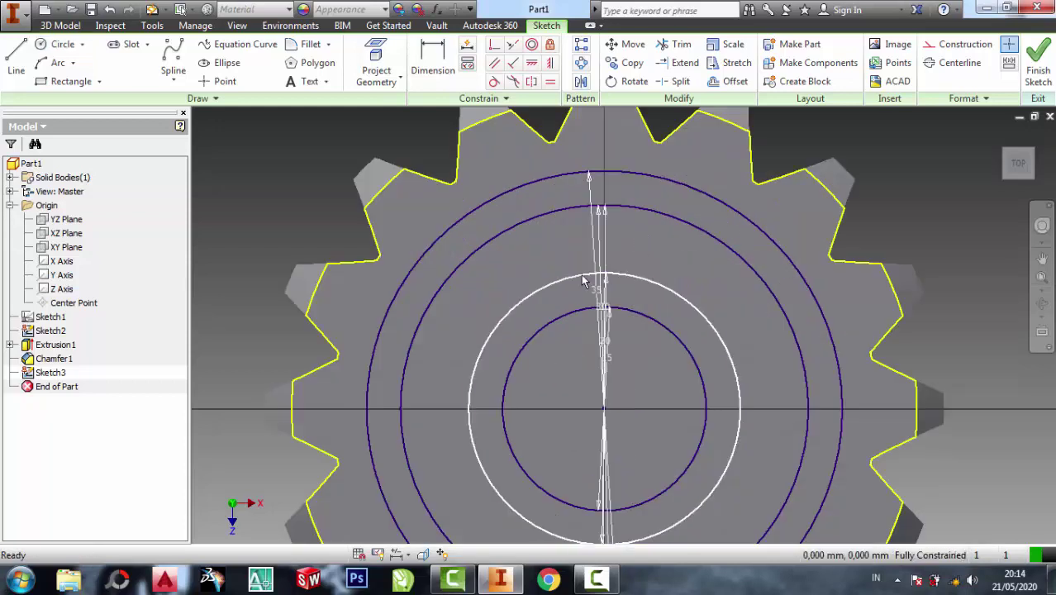
Finish the sketch and cut the 15 mm centre circle 20 mm deep through the gear with Extrude
right_click(671, 214)
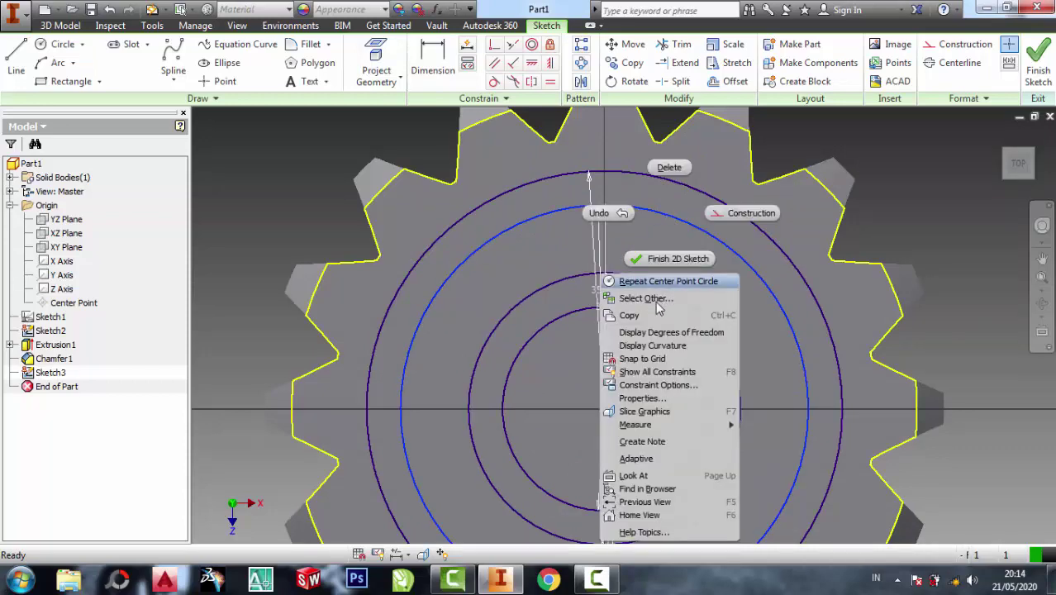
left_click(636, 260)
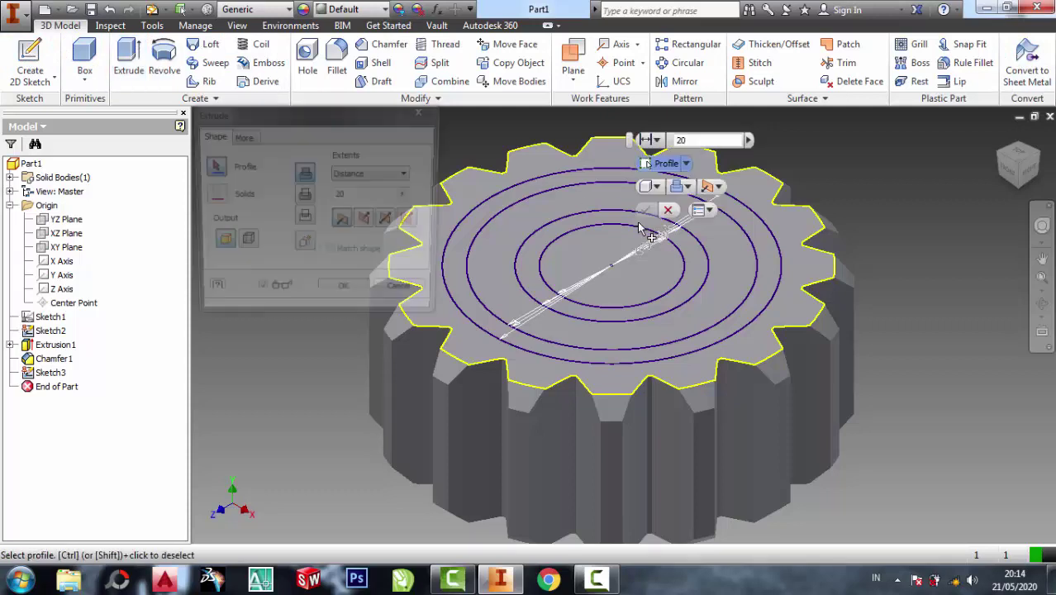
left_click(625, 259)
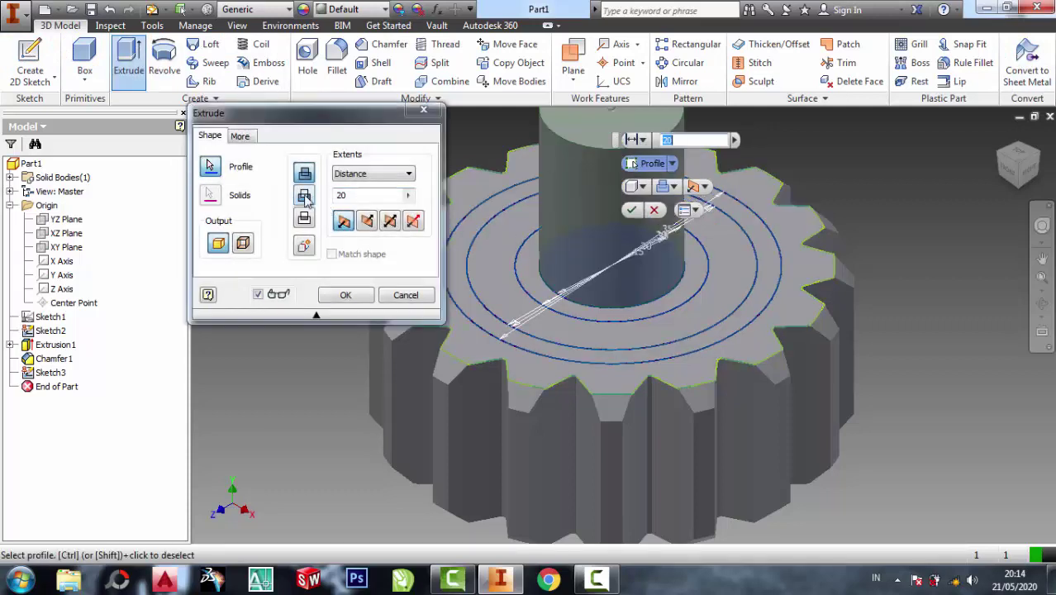
left_click(304, 197)
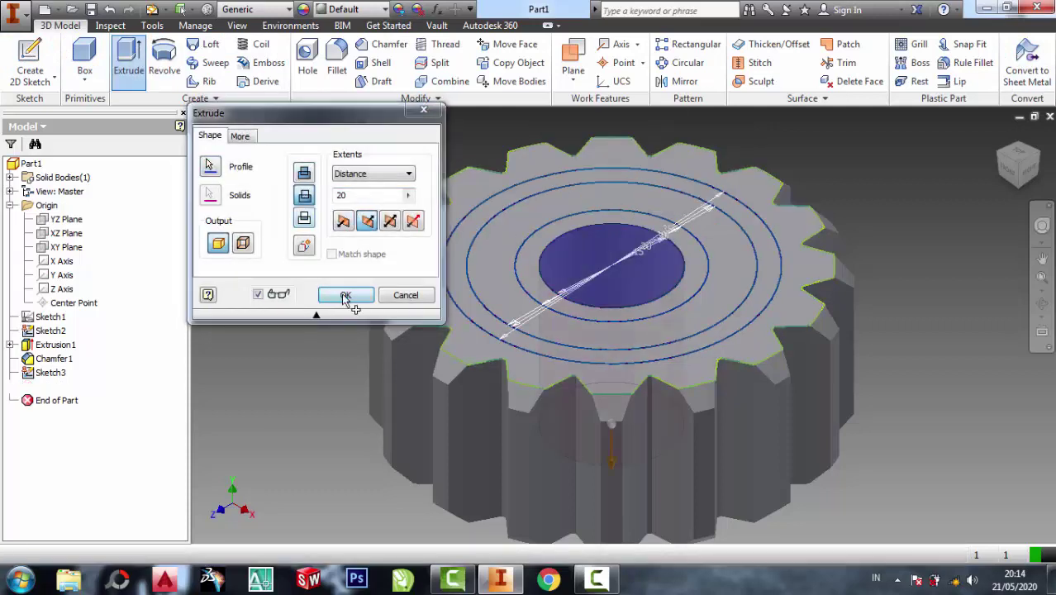
left_click(346, 296)
Sketch two concentric circles of 20 mm and 35 mm diameter on the gear's top face, centred on the bore, and finish the sketch
left_click(675, 211)
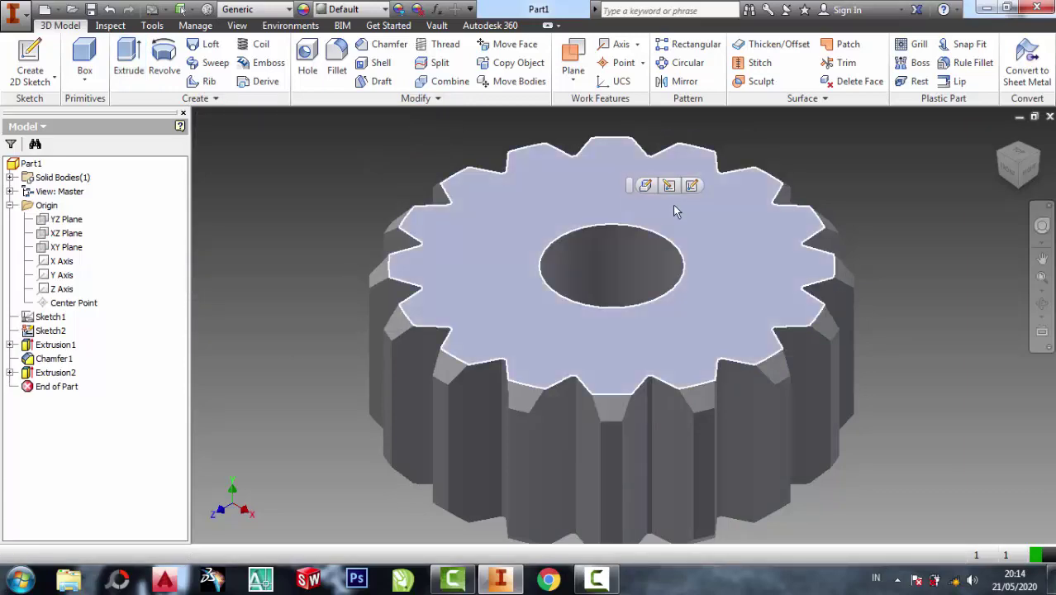
left_click(695, 186)
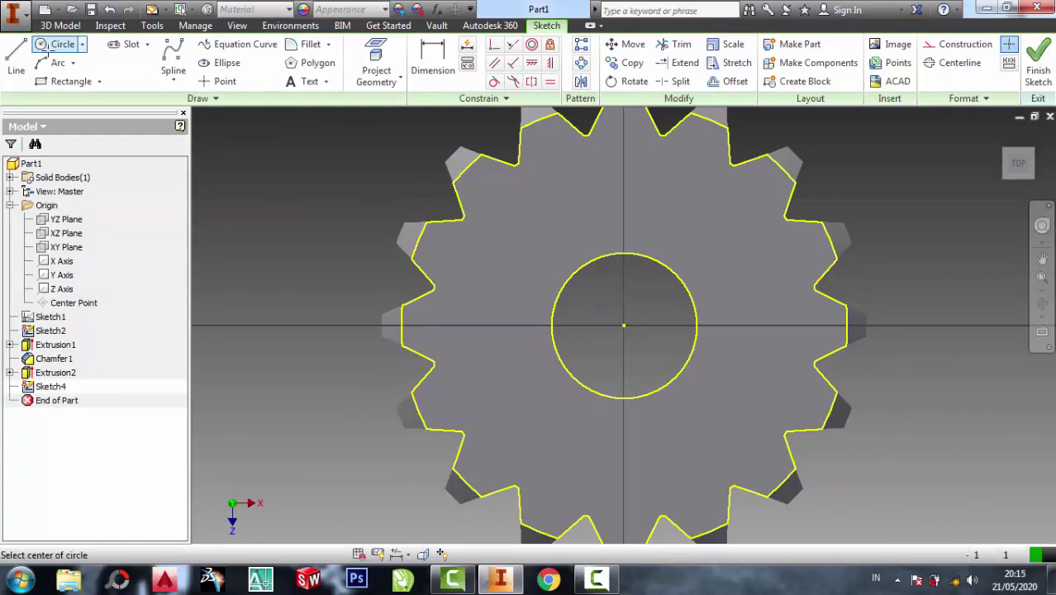
left_click(624, 326)
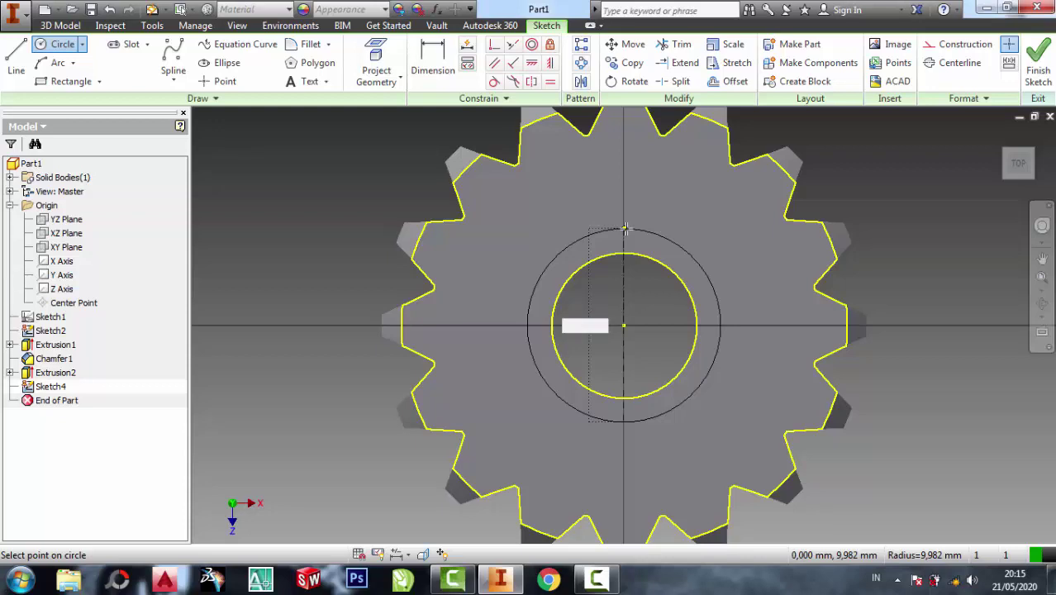
left_click(626, 229)
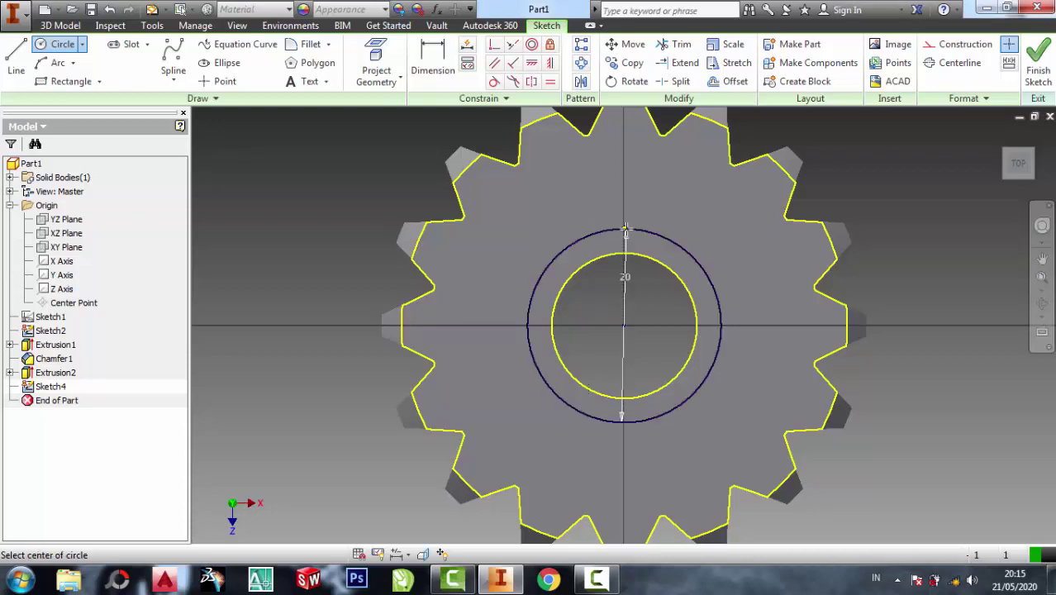
left_click(625, 324)
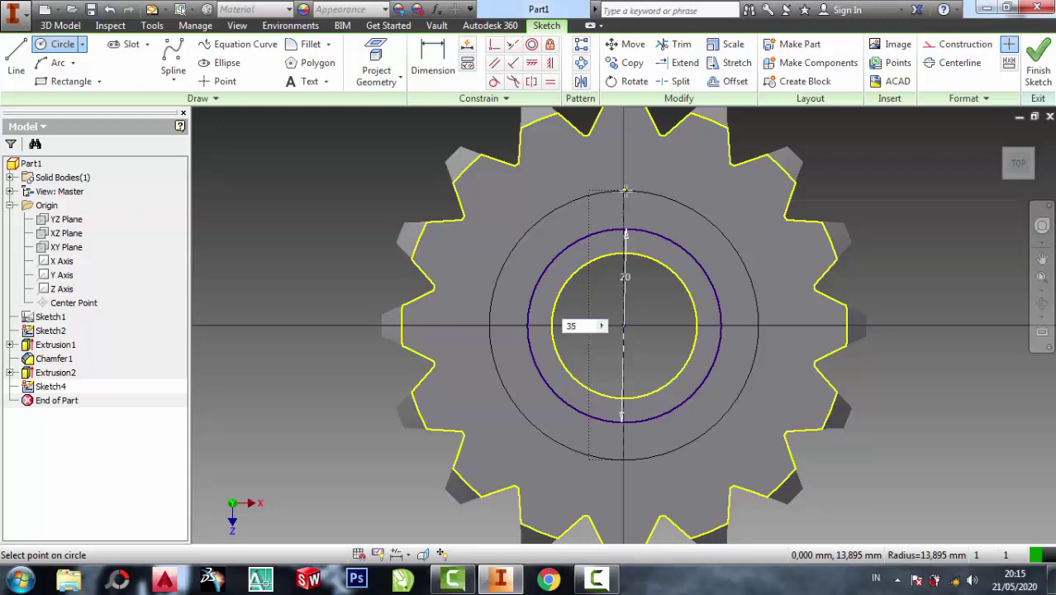
type("35")
key("Return")
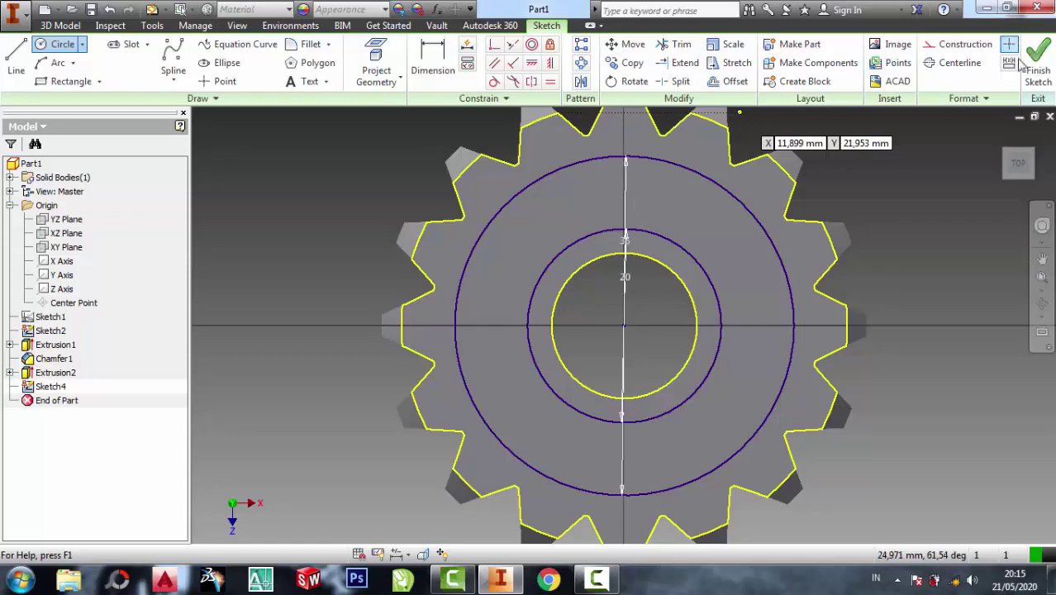
left_click(1025, 65)
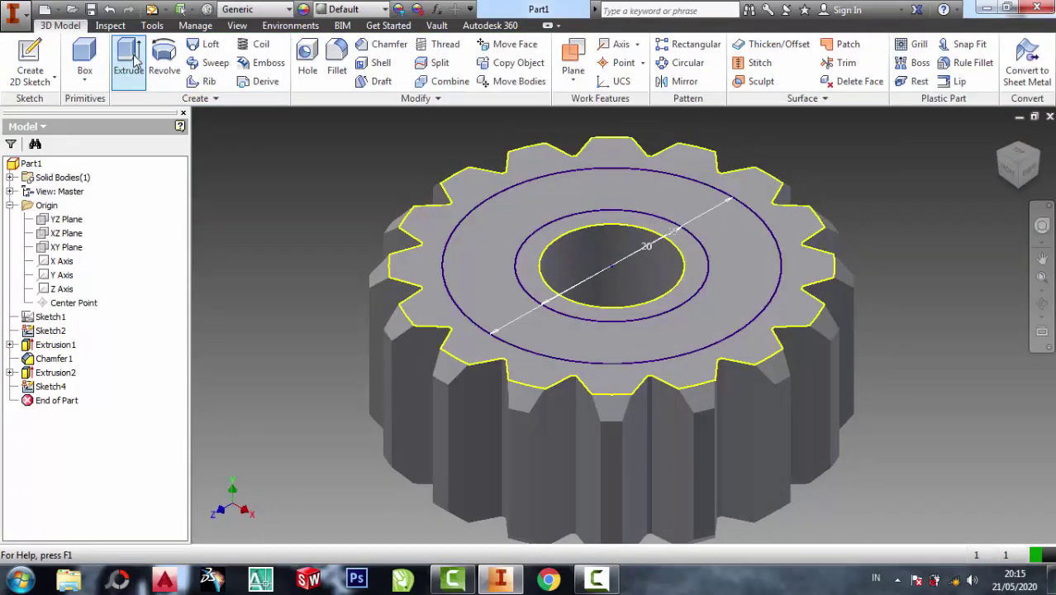
Cut the ring between the 20 mm and 35 mm circles 5 mm deep into the gear's top face
left_click(468, 237)
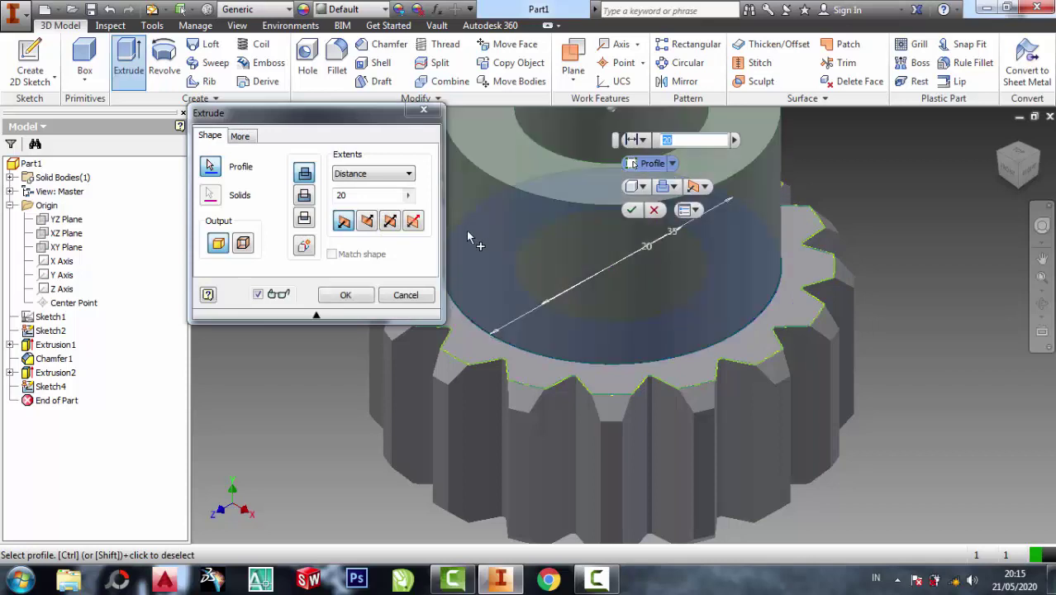
left_click(304, 199)
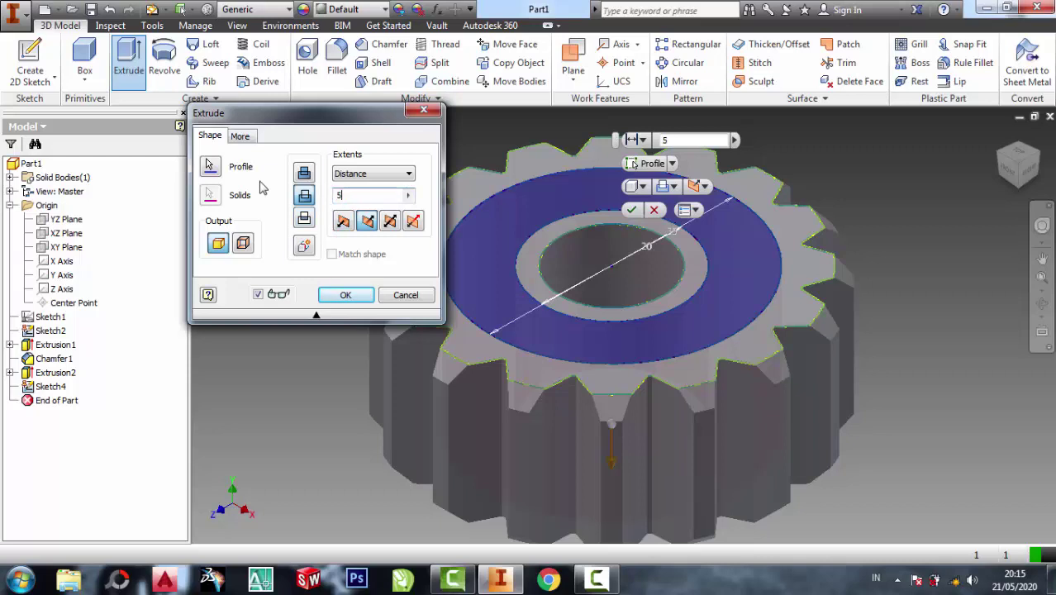
left_click(354, 299)
Fillet the inner and outer floor edges of the ring recess with a 2 mm radius
scroll(730, 234, "up", 5)
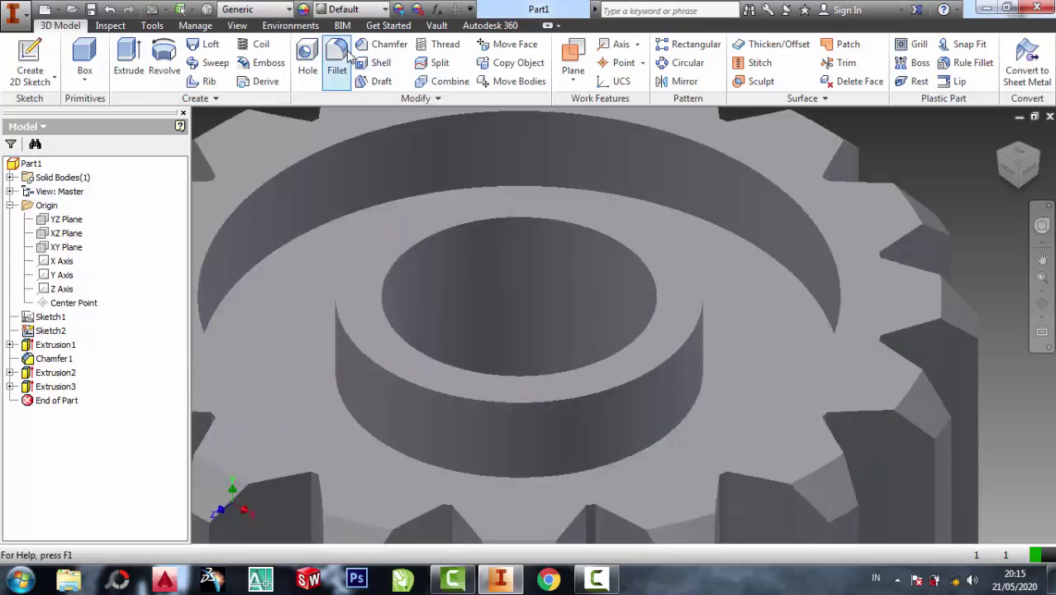
left_click(749, 249)
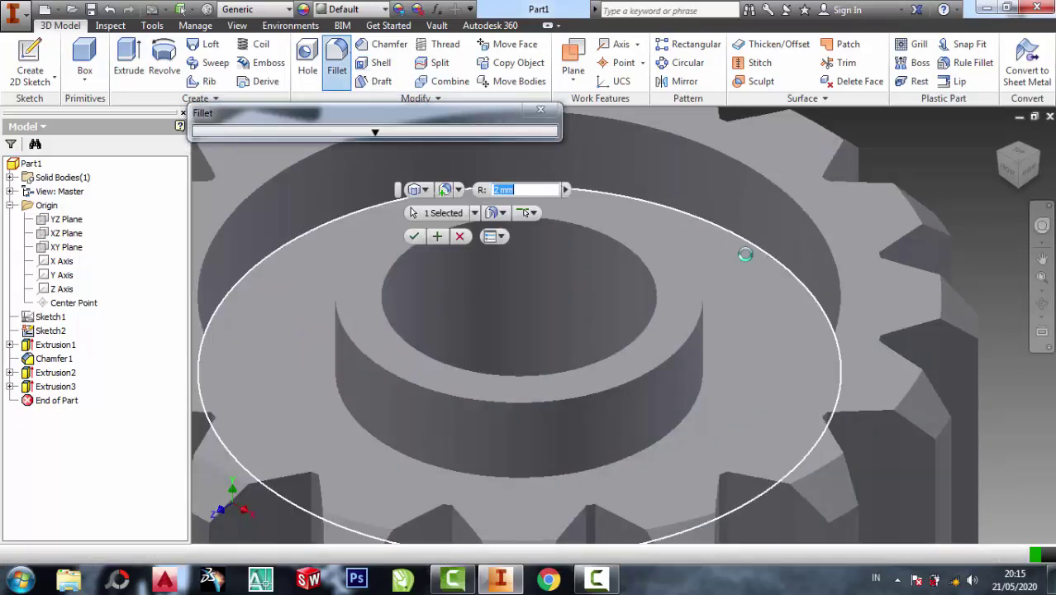
left_click(687, 403)
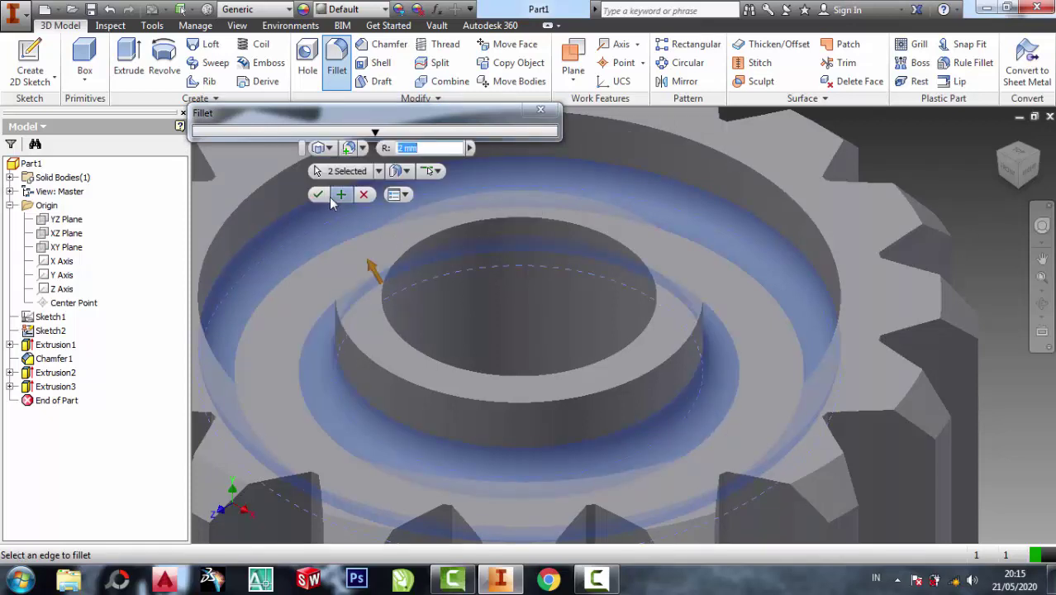
left_click(320, 197)
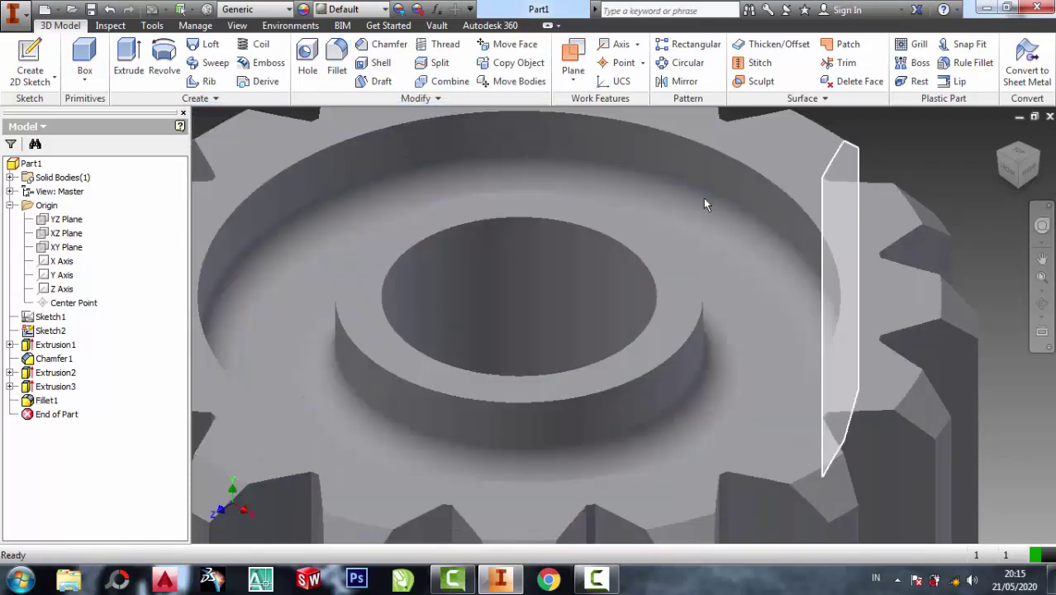
scroll(665, 202, "down", 5)
scroll(674, 171, "up", 4)
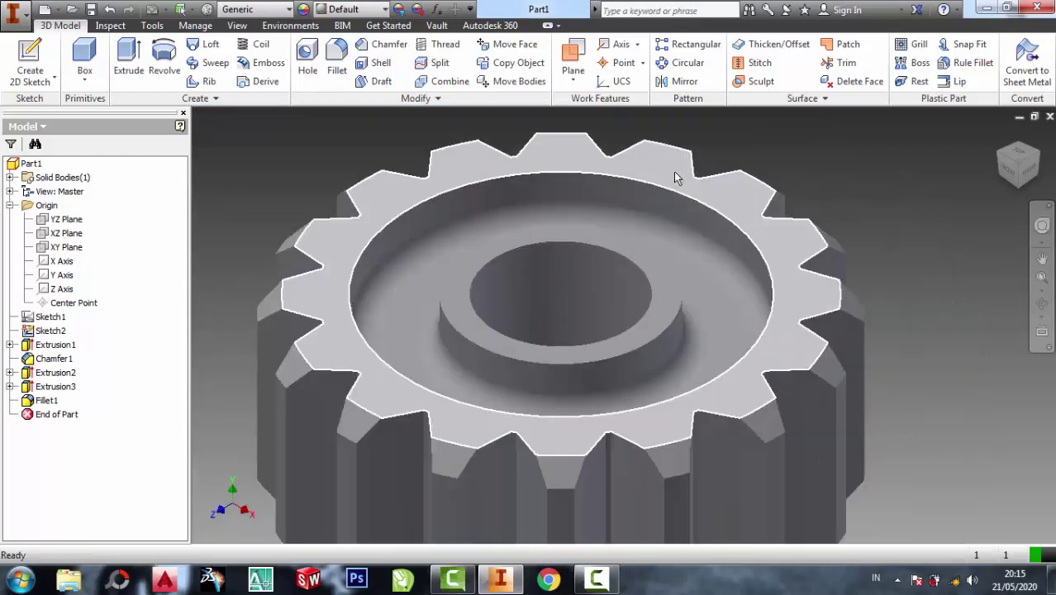
scroll(653, 153, "down", 4)
scroll(653, 153, "down", 2)
scroll(653, 154, "up", 5)
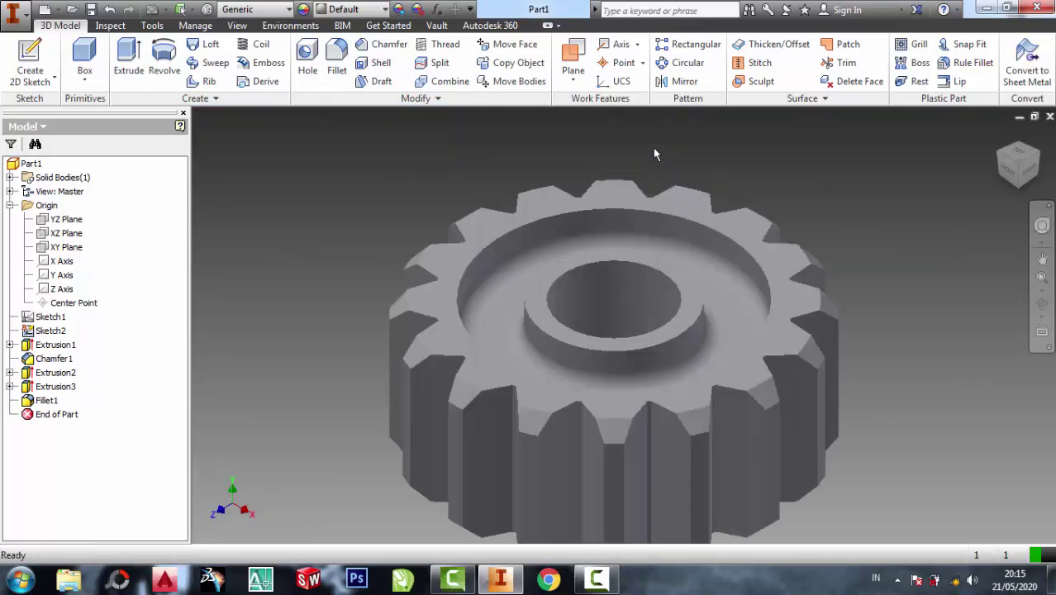
Start a new sketch on the gear's flat bottom face
left_click(1042, 304)
left_click_drag(693, 413, 666, 238)
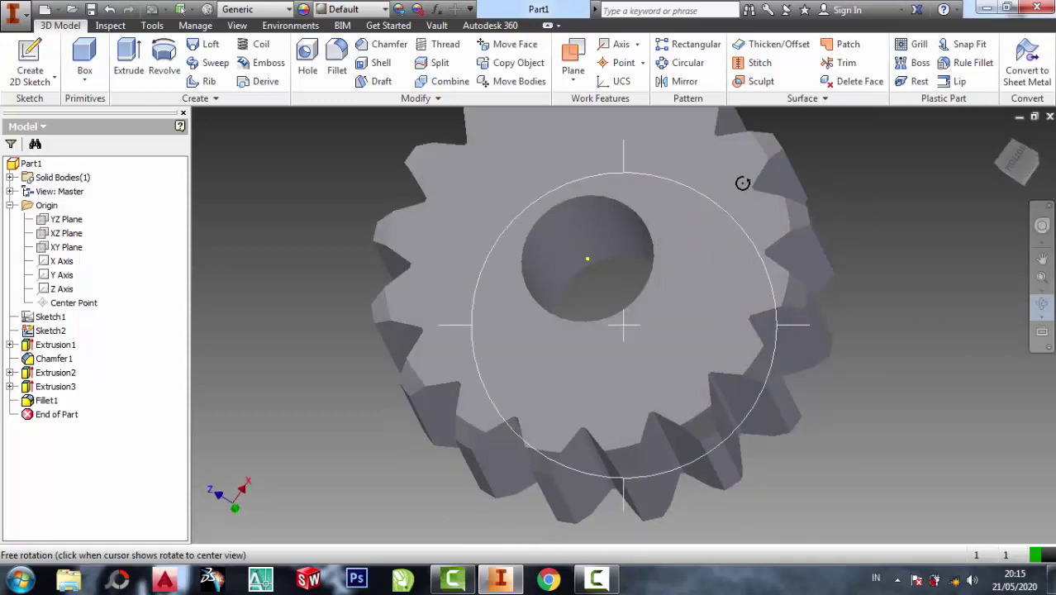
right_click(809, 194)
left_click(861, 186)
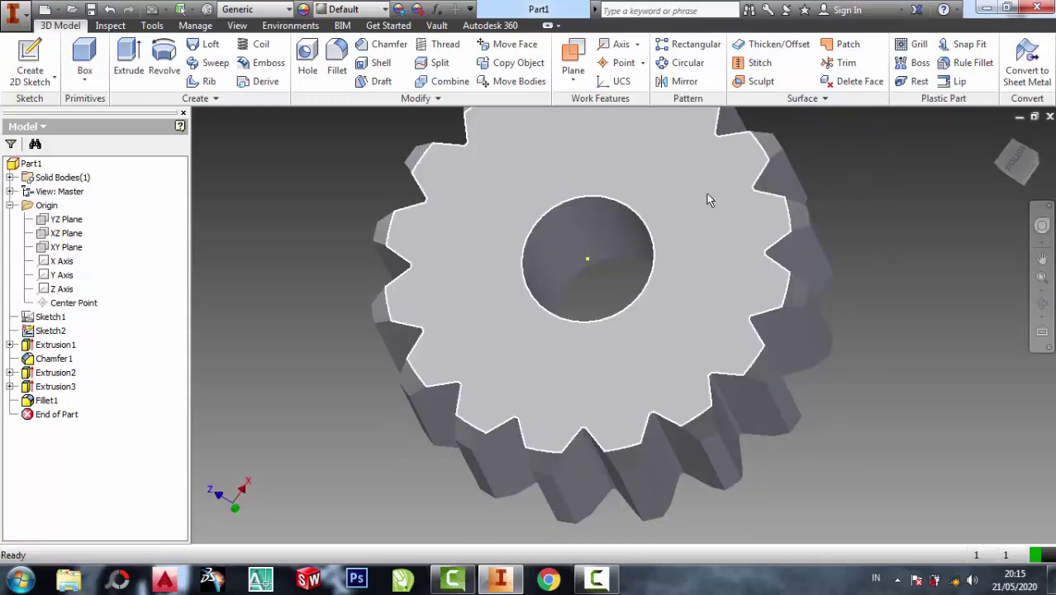
key("s")
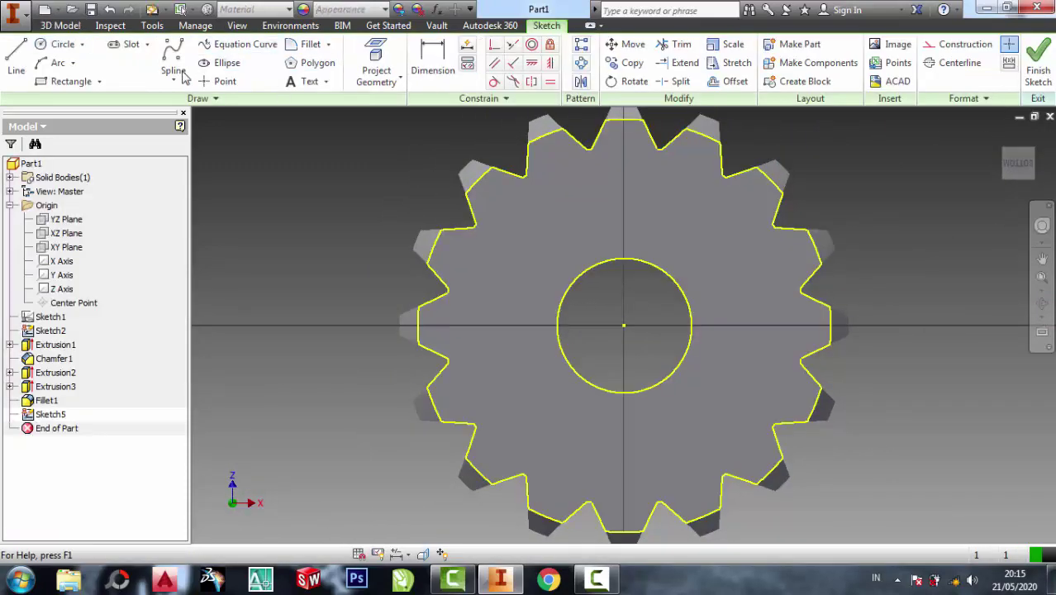
Draw concentric circles of 20 mm and 35 mm diameter around the bore on the bottom face and finish the sketch
left_click(62, 44)
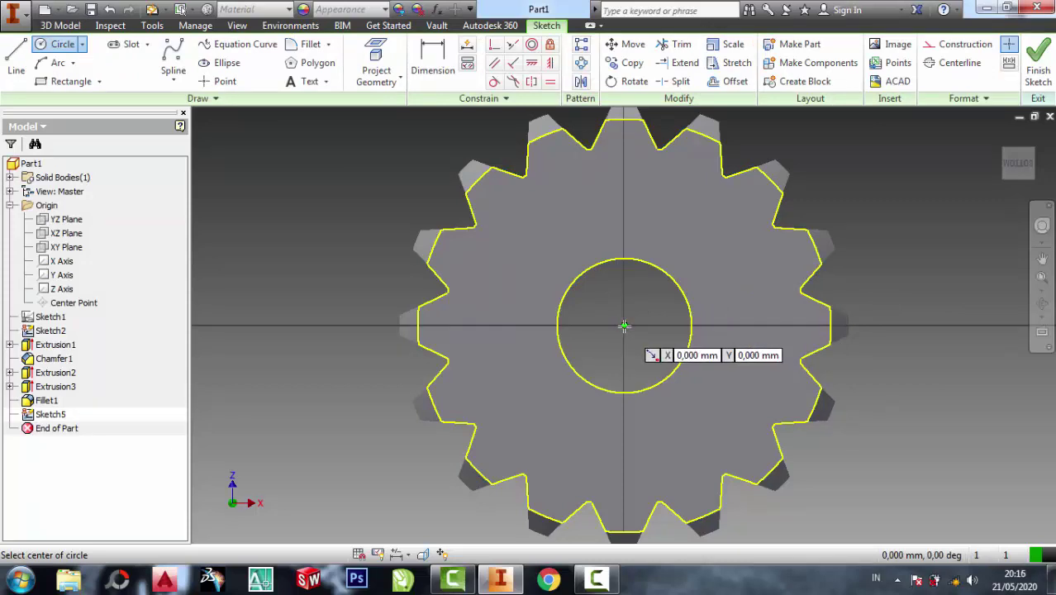
left_click(624, 326)
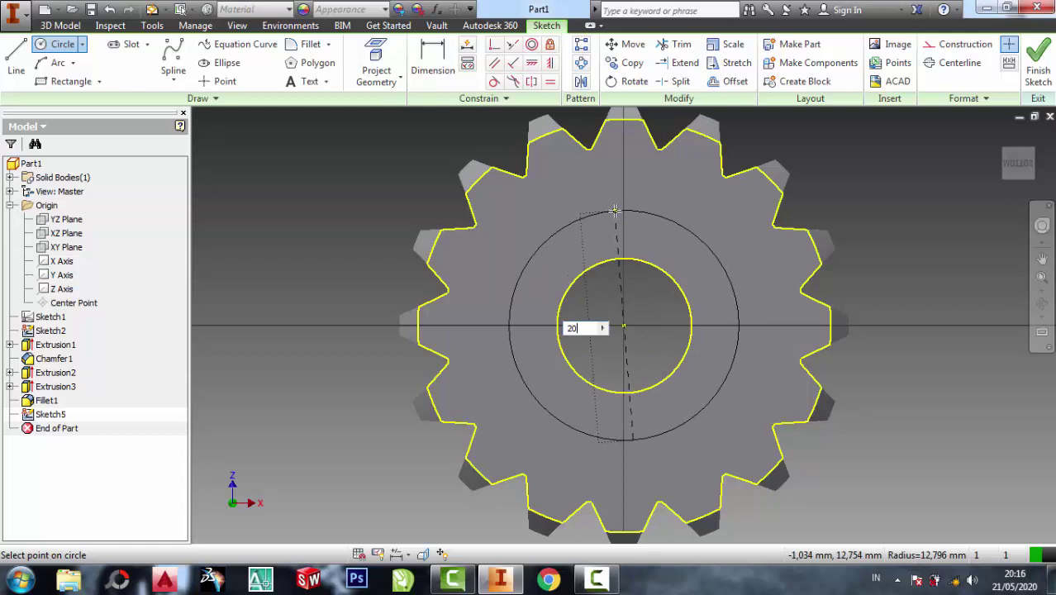
type("20")
key("Return")
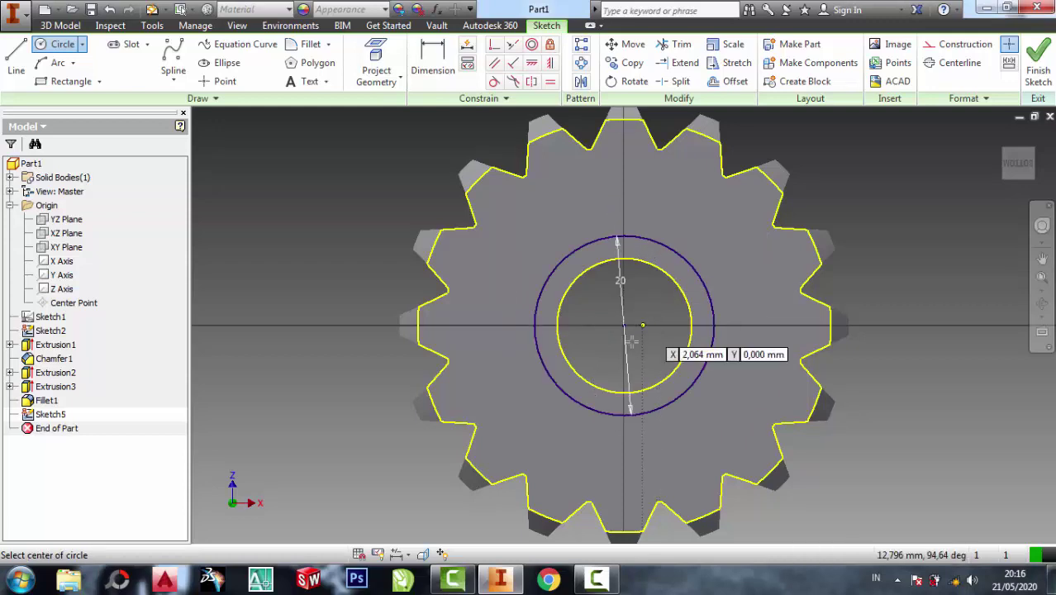
left_click(624, 326)
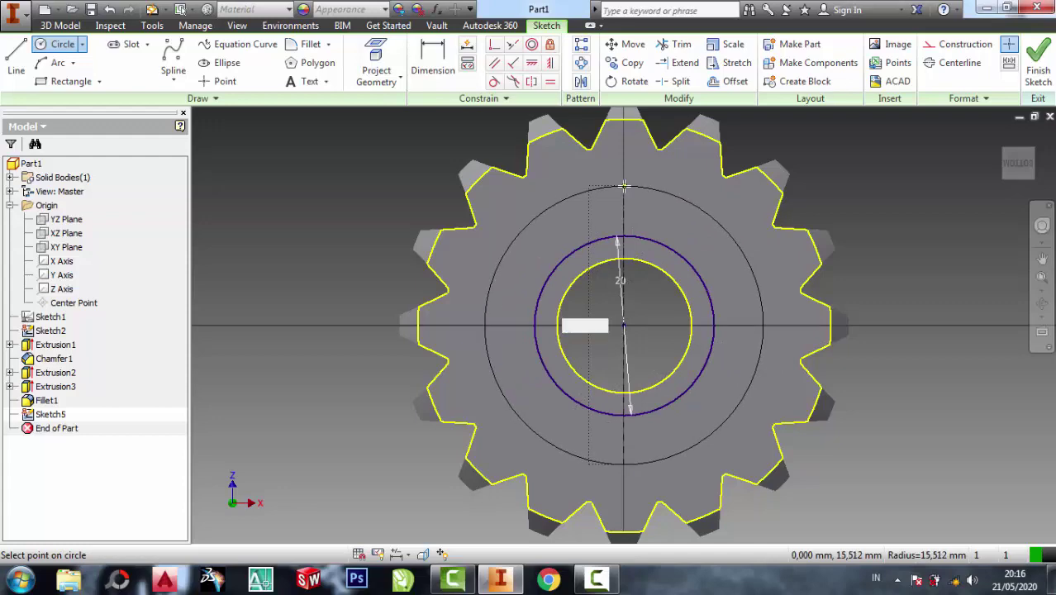
key("Return")
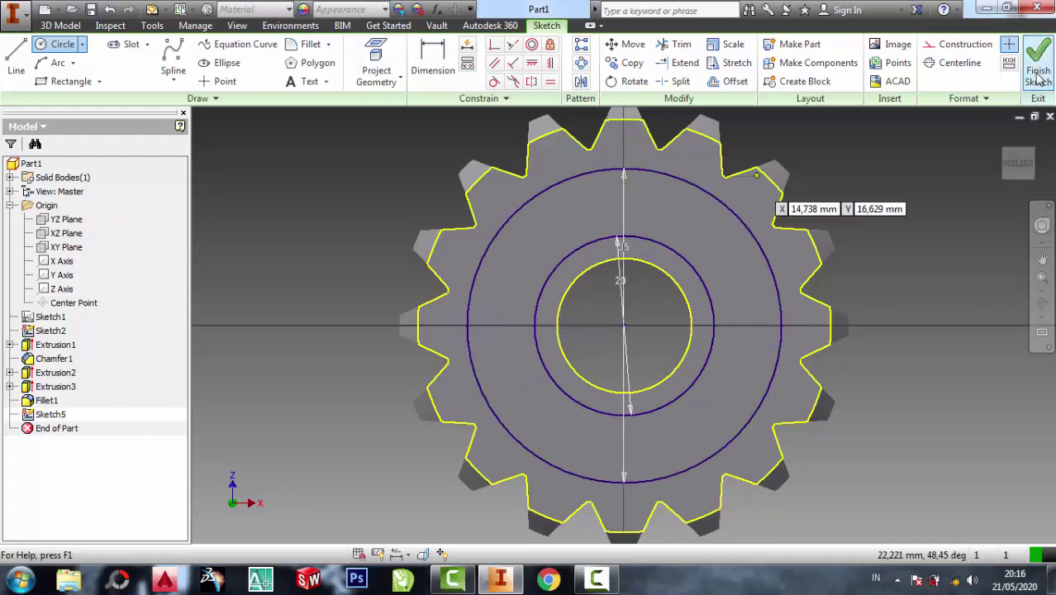
left_click(1032, 80)
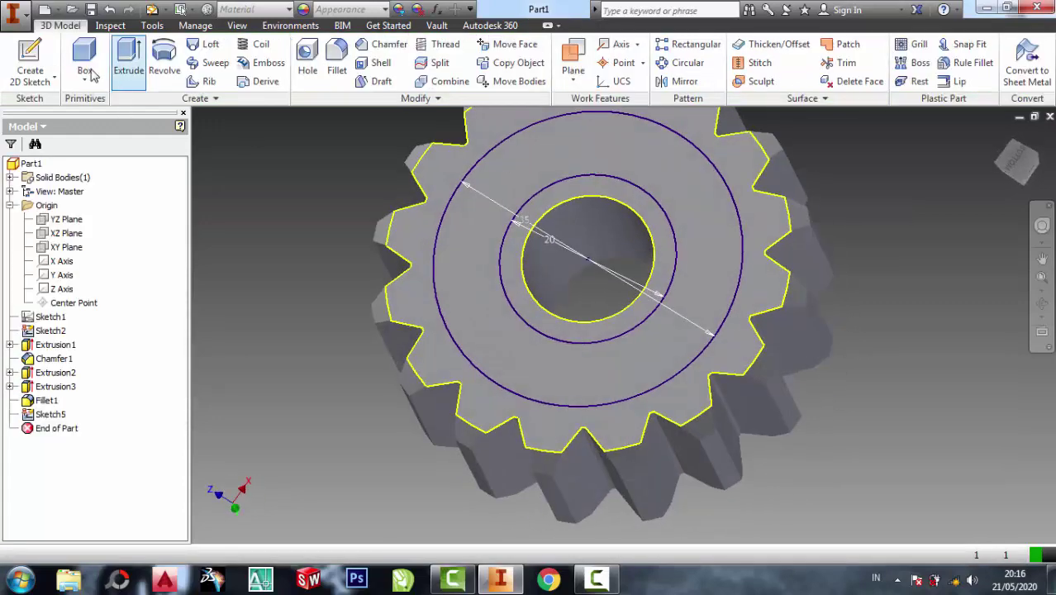
Cut the ring between the two circles 5 mm deep into the gear's bottom face
left_click(120, 68)
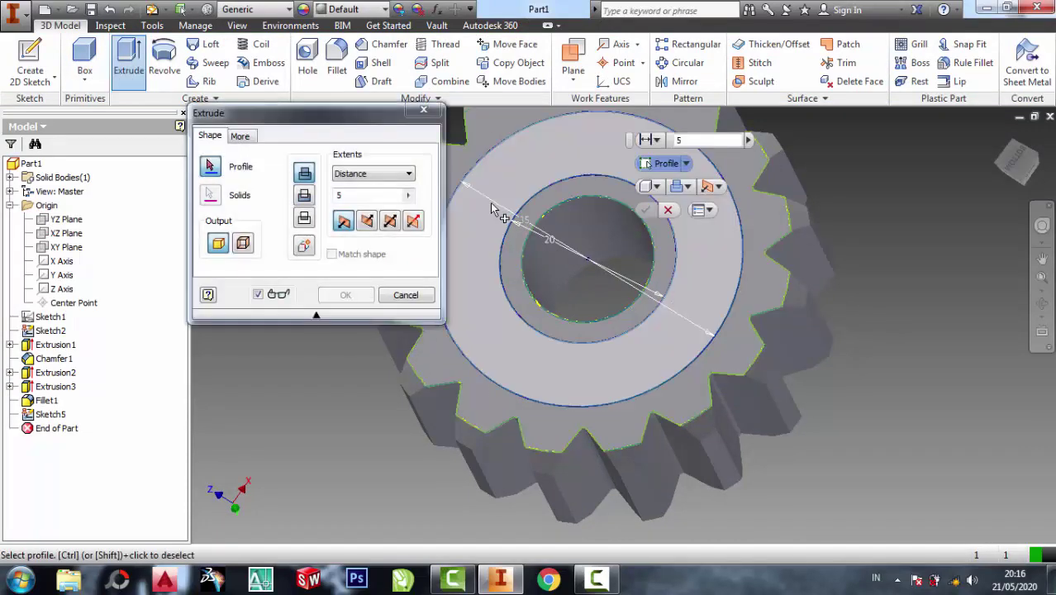
left_click(473, 219)
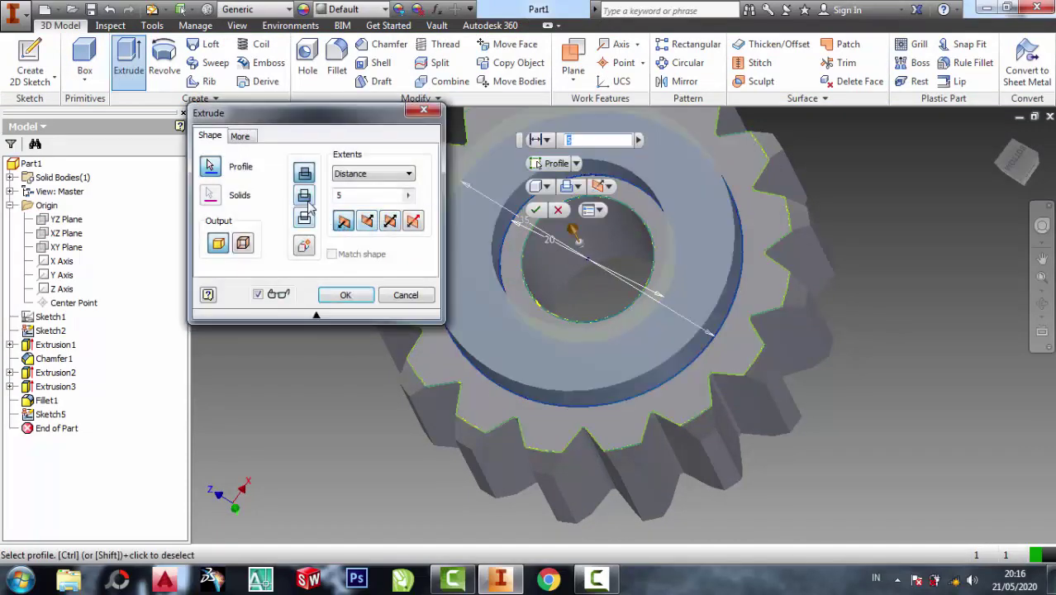
left_click(304, 195)
left_click(342, 296)
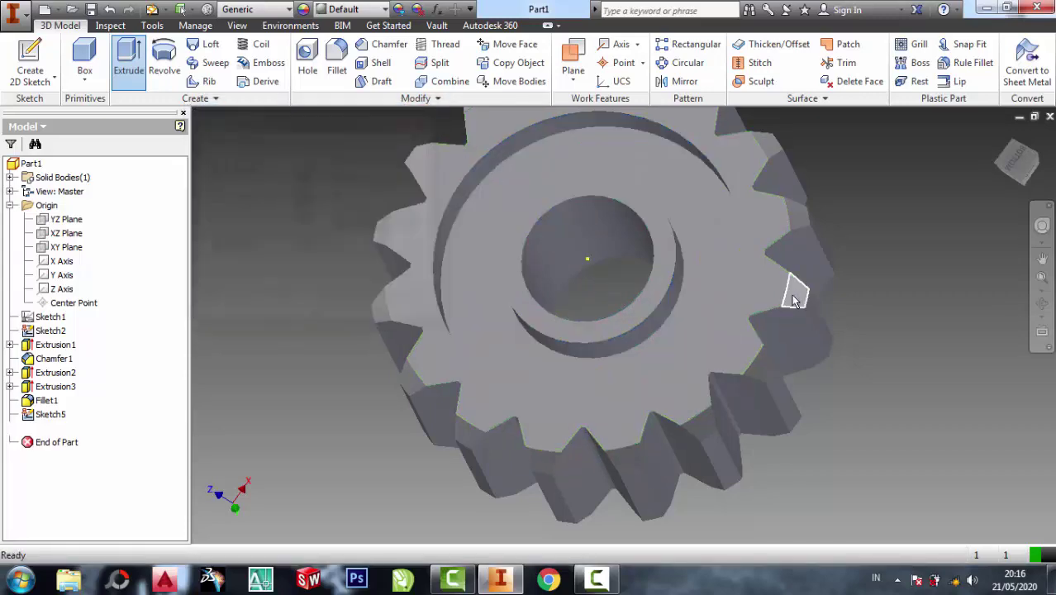
Return to the home view and start a sketch on the hub's top ring face around the bore
left_click(1000, 138)
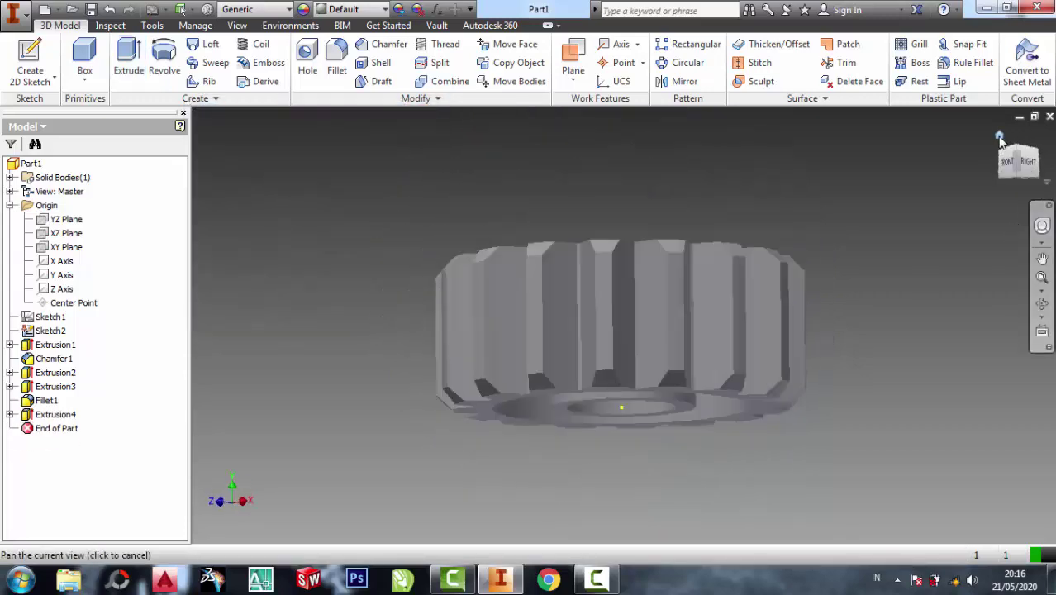
scroll(679, 237, "up", 3)
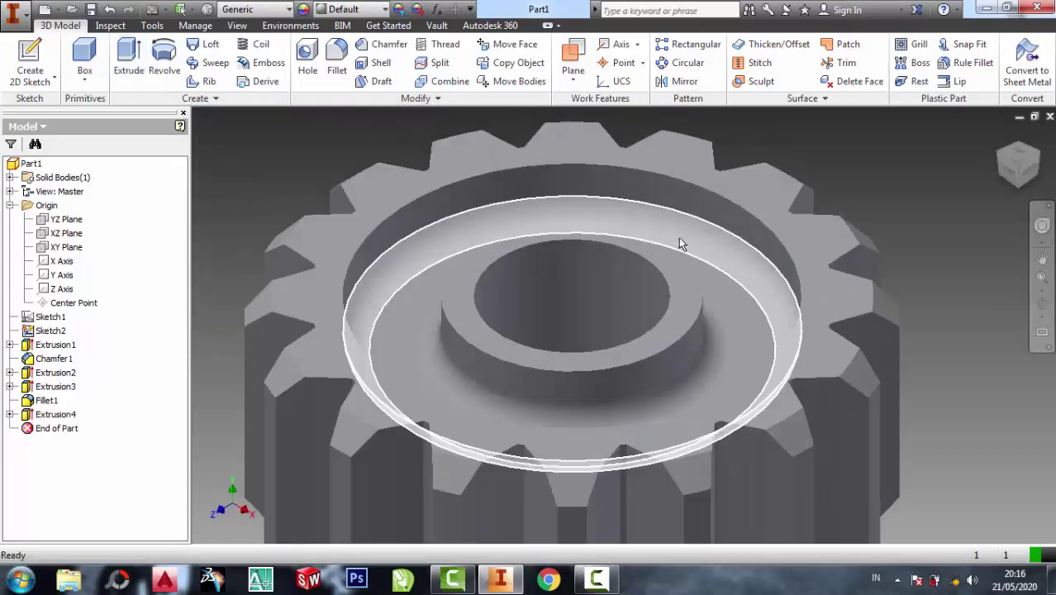
left_click(673, 266)
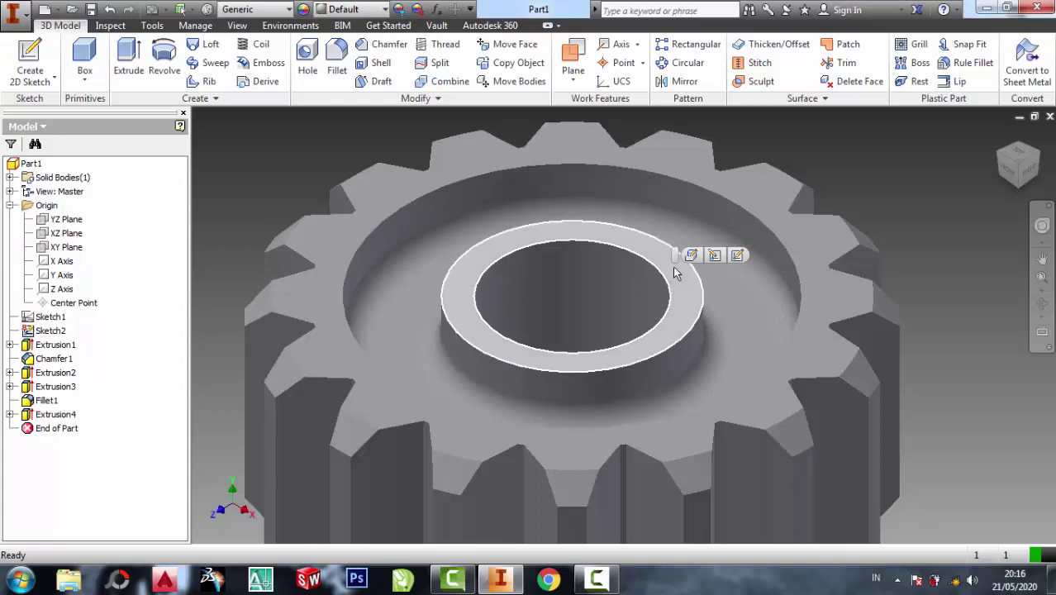
left_click(737, 256)
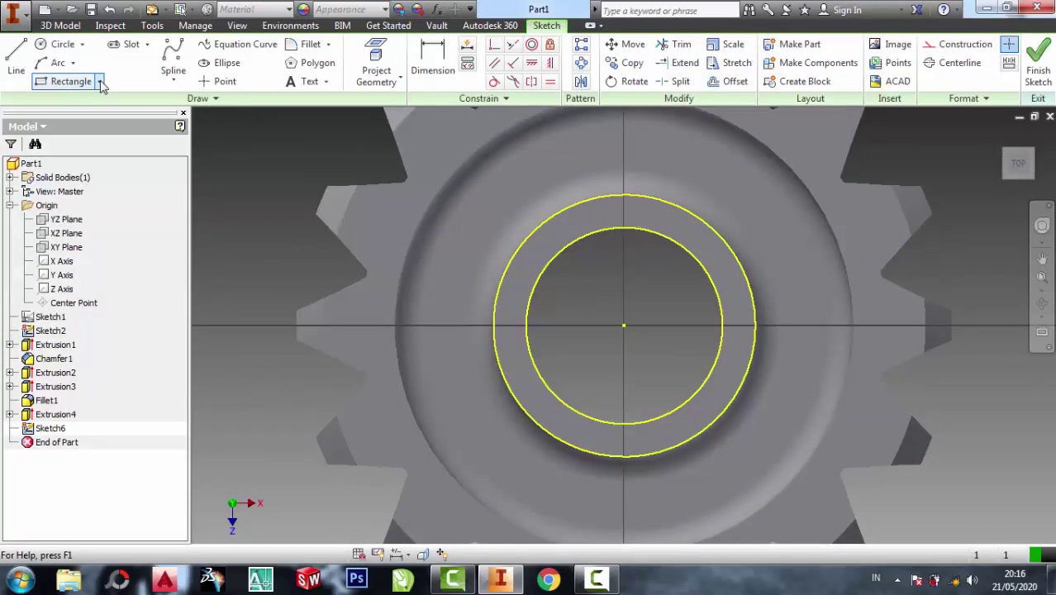
Draw a centre rectangle about 3 by 2.5 mm on the bore's edge at the horizontal axis and finish the sketch
left_click(99, 82)
left_click(83, 169)
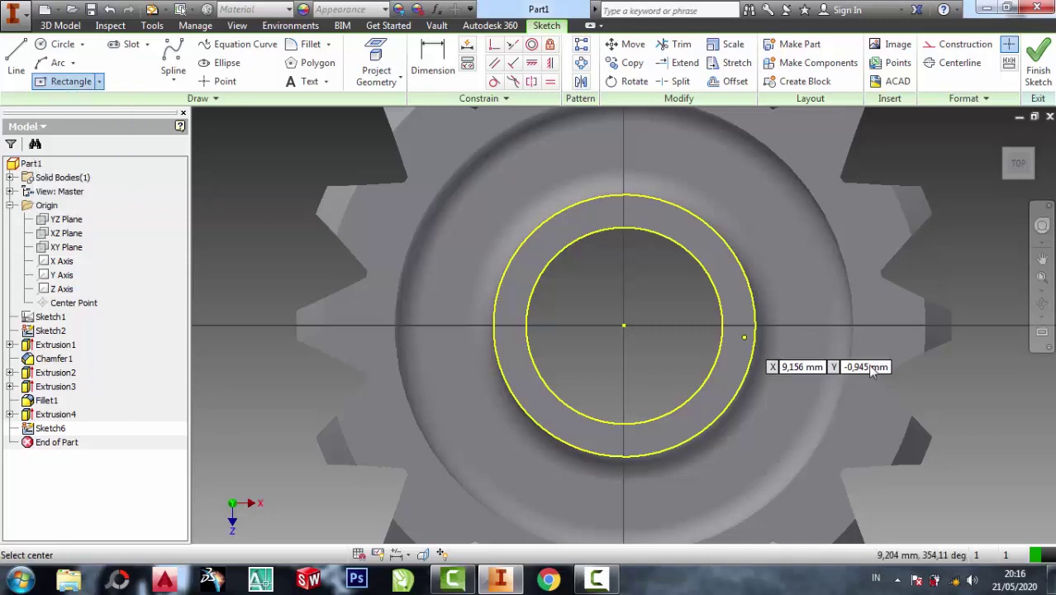
left_click(724, 326)
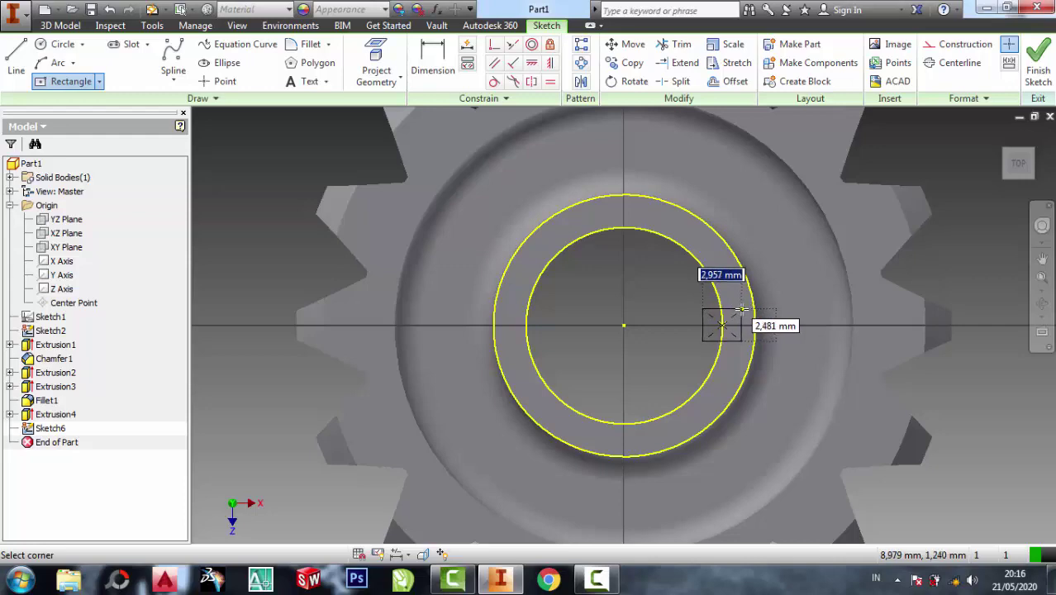
left_click(742, 309)
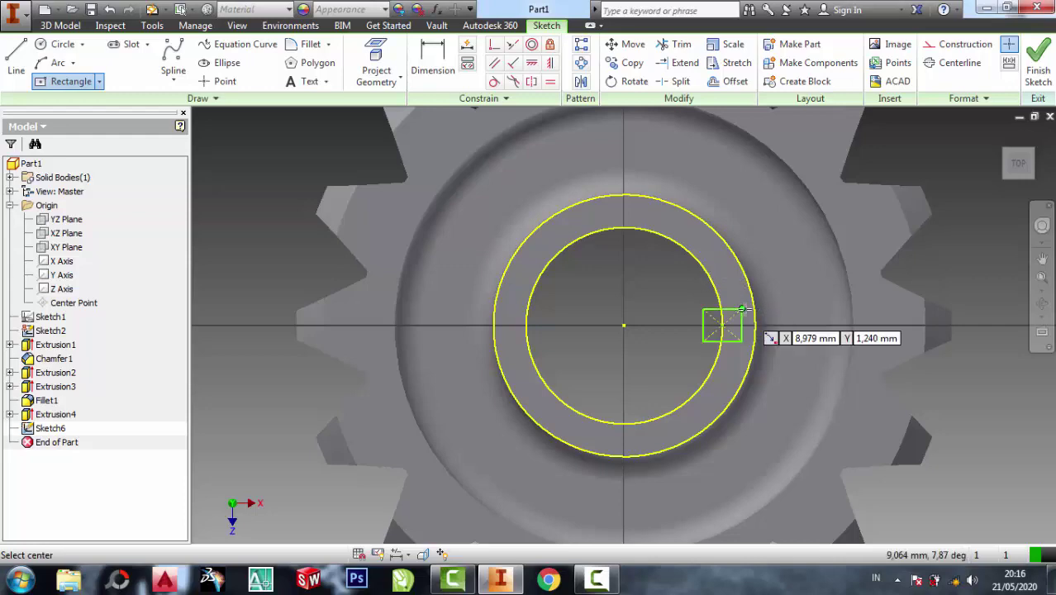
left_click(1038, 63)
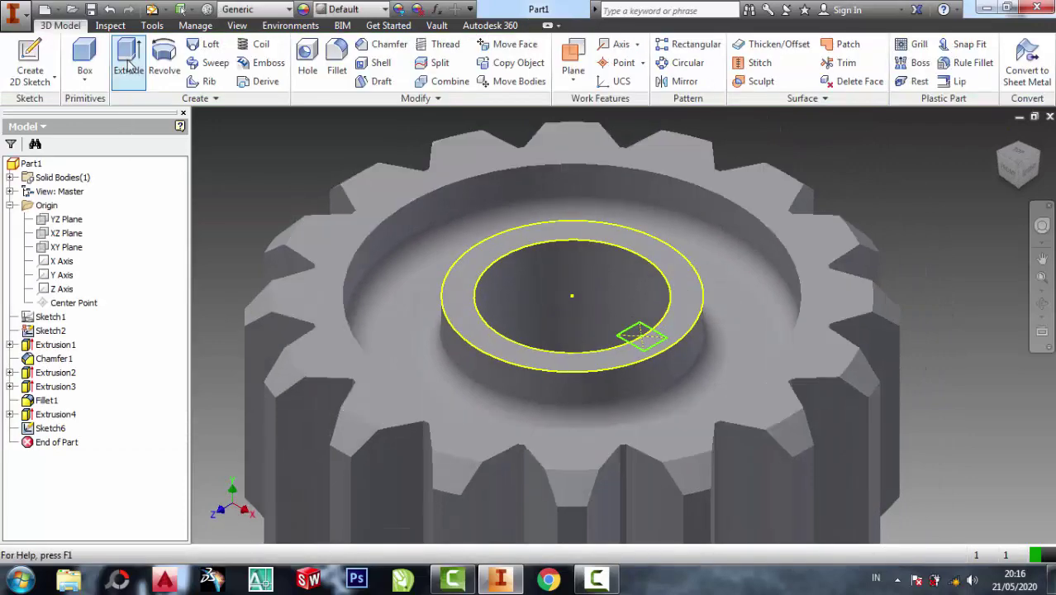
Cut the small rectangle 20 mm deep down through the hub to form a keyway in the bore
left_click(136, 58)
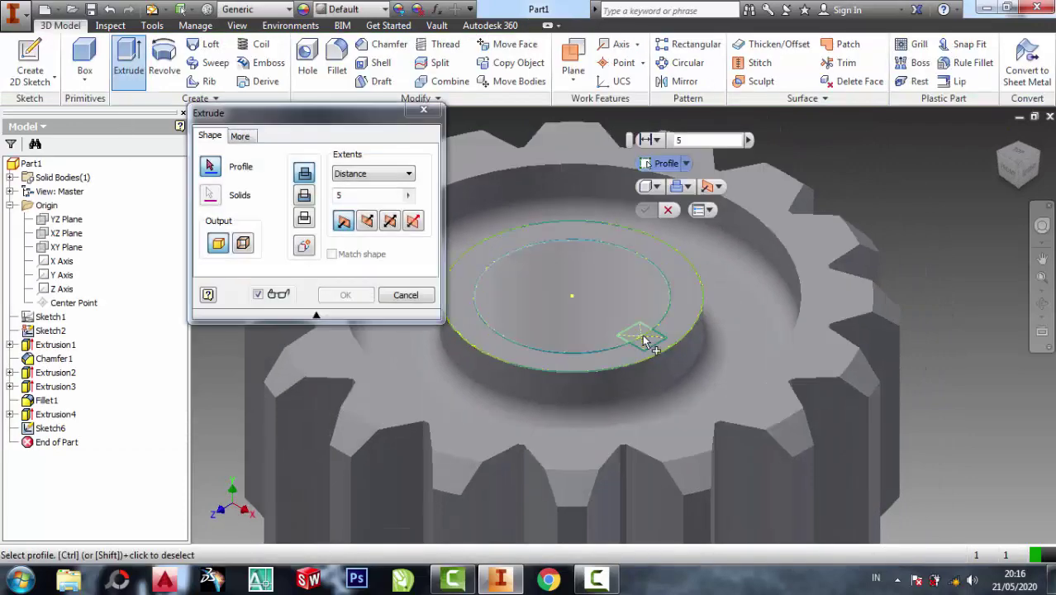
left_click(647, 343)
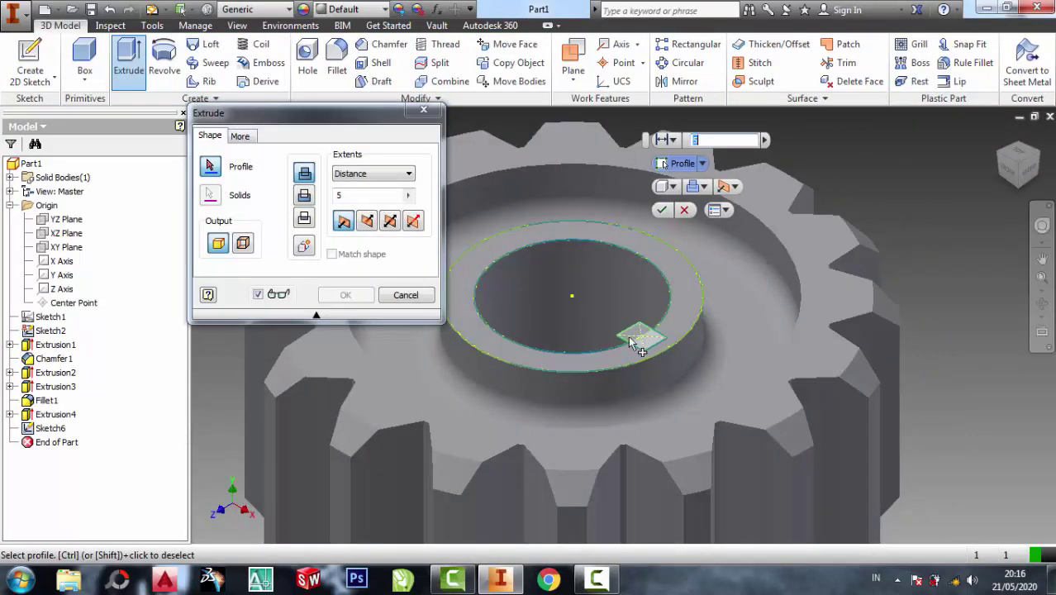
left_click(303, 195)
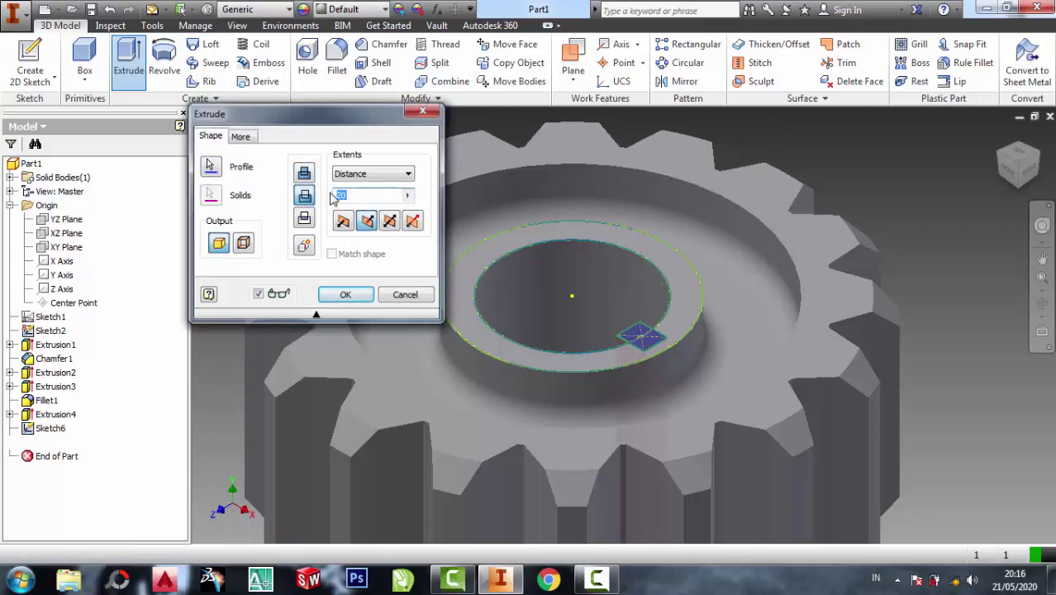
key("Return")
Examine the keyway in the bore and the overall gear shape from several angles
scroll(542, 207, "up", 4)
scroll(542, 208, "down", 6)
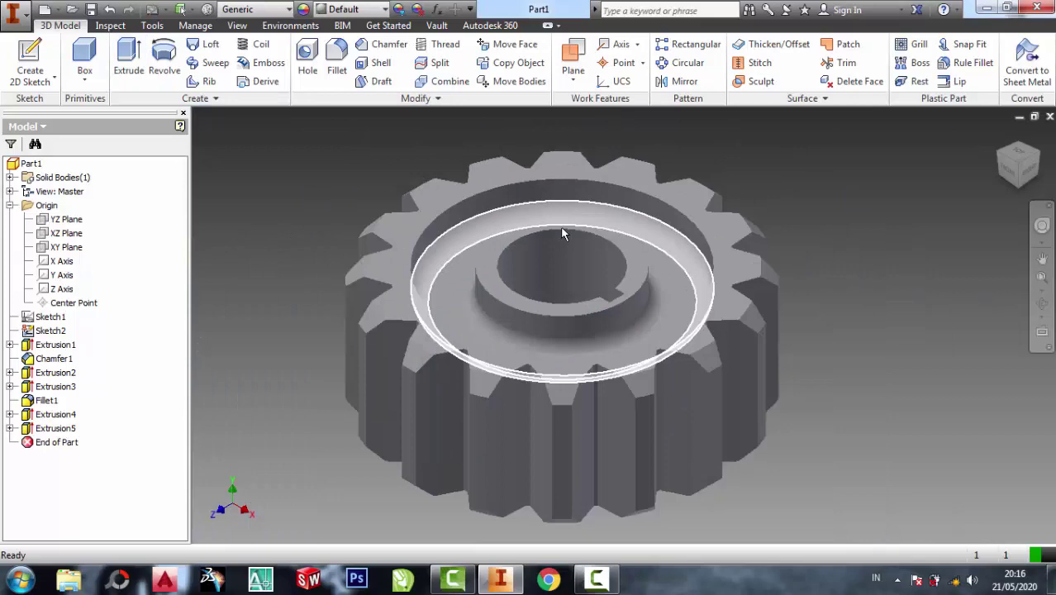
left_click(1042, 304)
left_click_drag(689, 291, 698, 433)
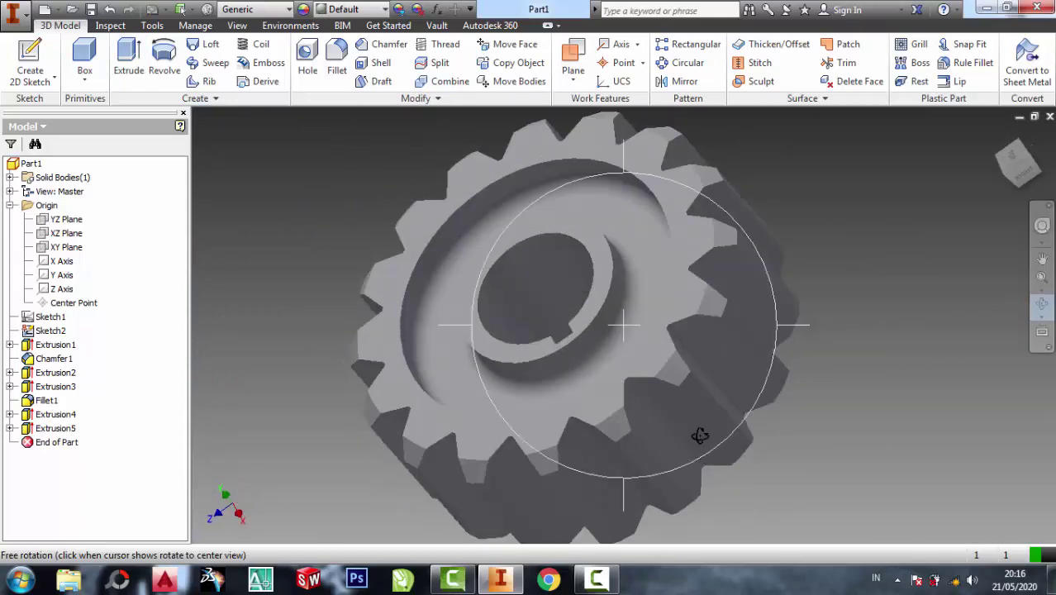
left_click_drag(599, 295, 661, 264)
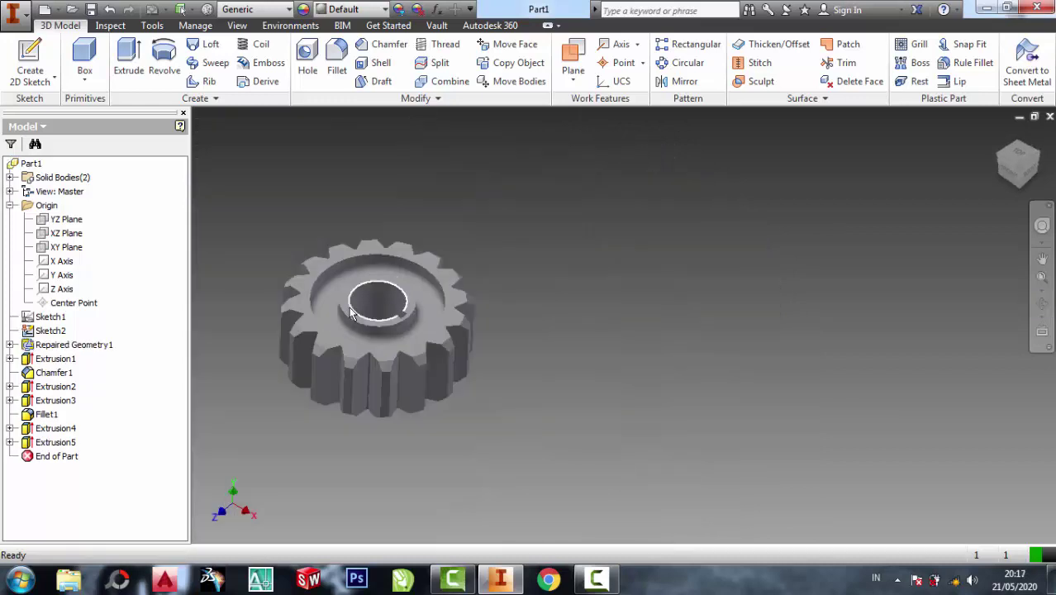
scroll(350, 313, "up", 5)
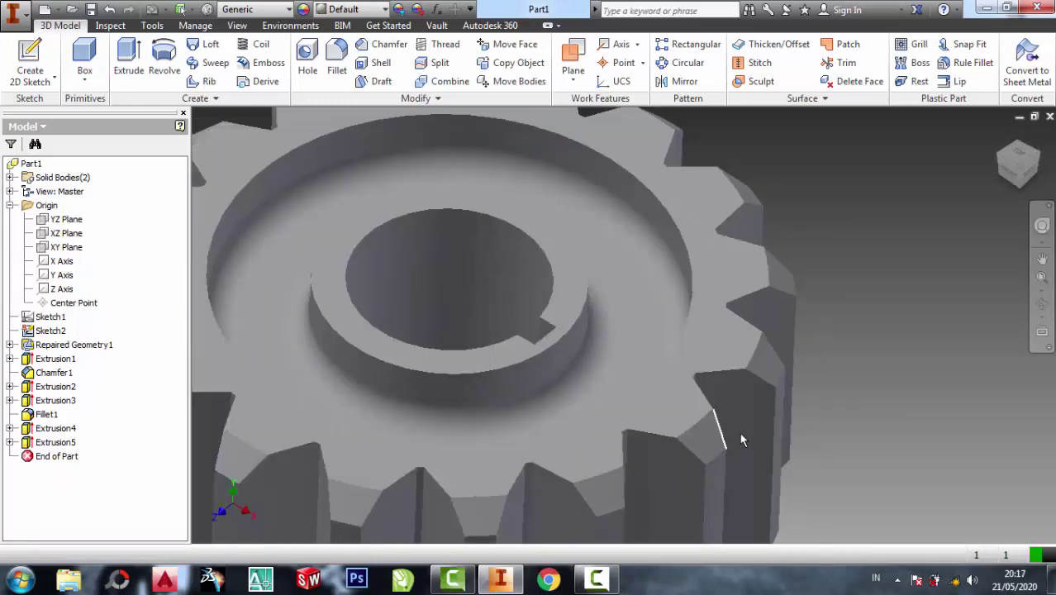
scroll(694, 327, "down", 1)
scroll(696, 333, "down", 5)
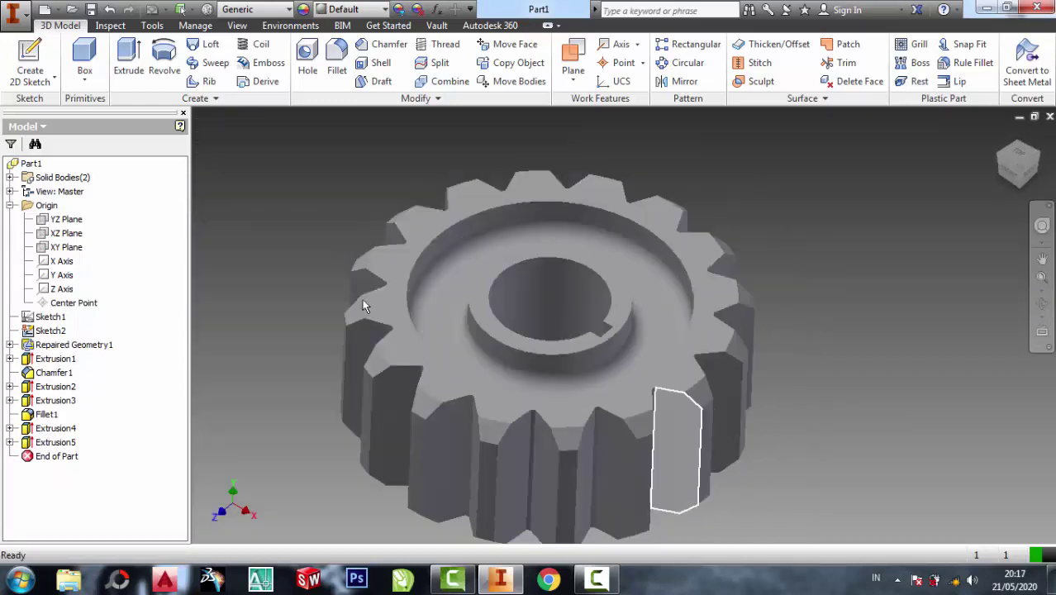
Apply the Aluminum - Dark appearance from the Inventor Material Library to the gear
left_click(374, 10)
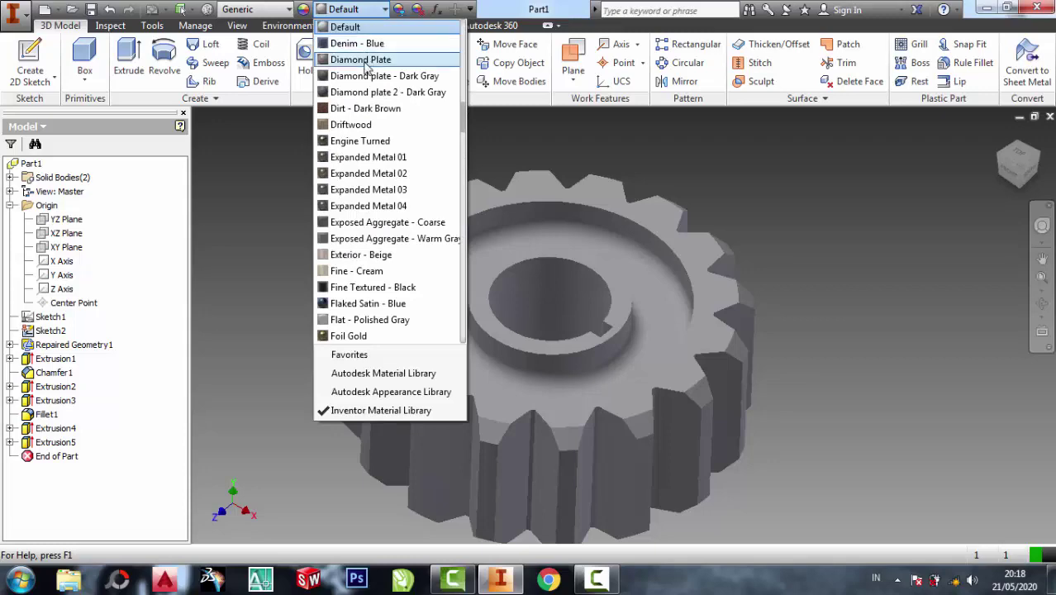
scroll(366, 71, "up", 2)
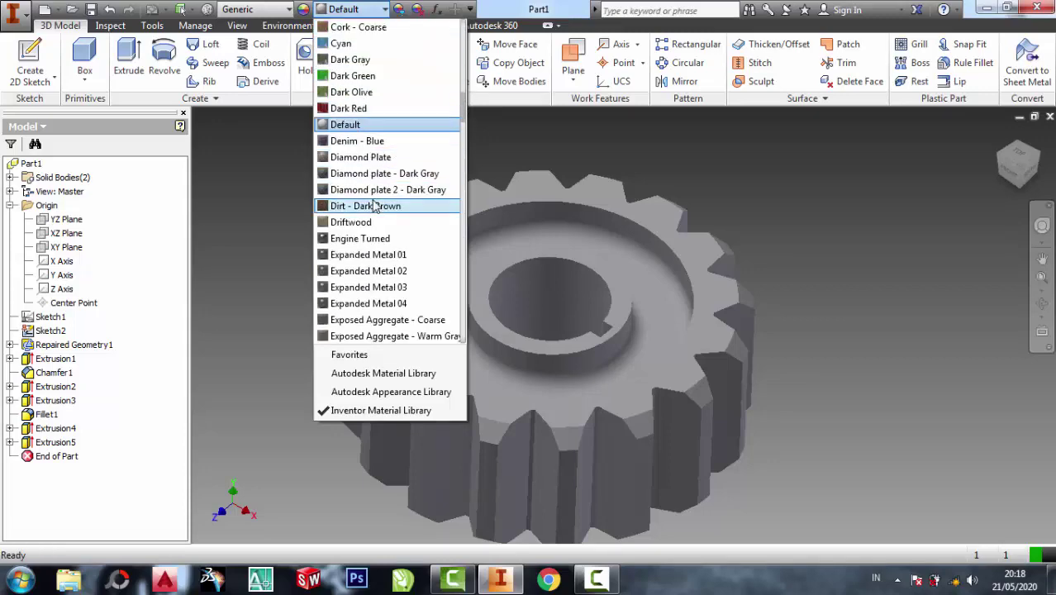
scroll(377, 207, "down", 4)
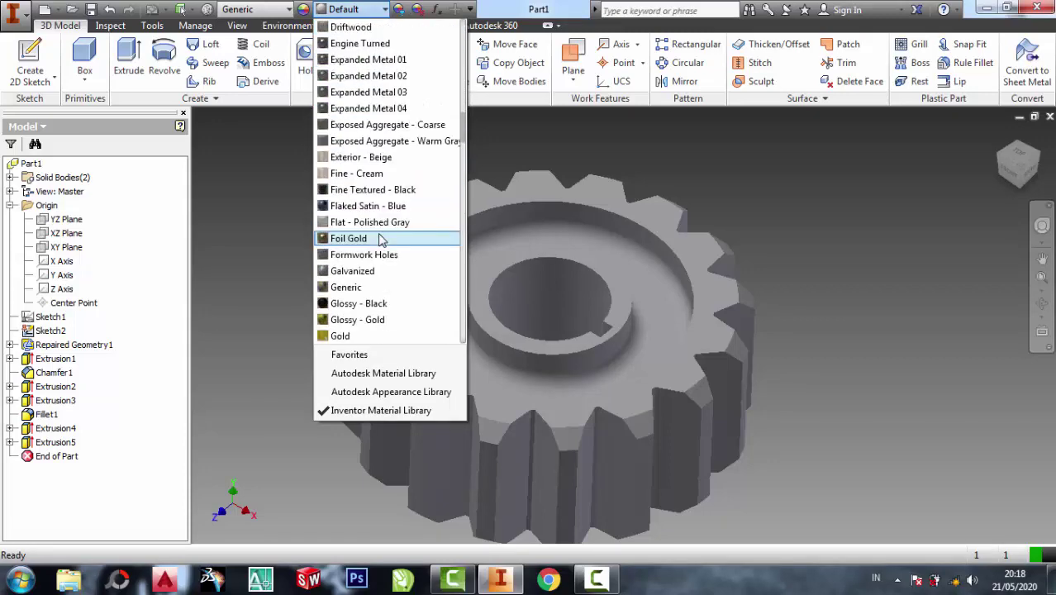
scroll(382, 239, "up", 8)
scroll(382, 239, "up", 2)
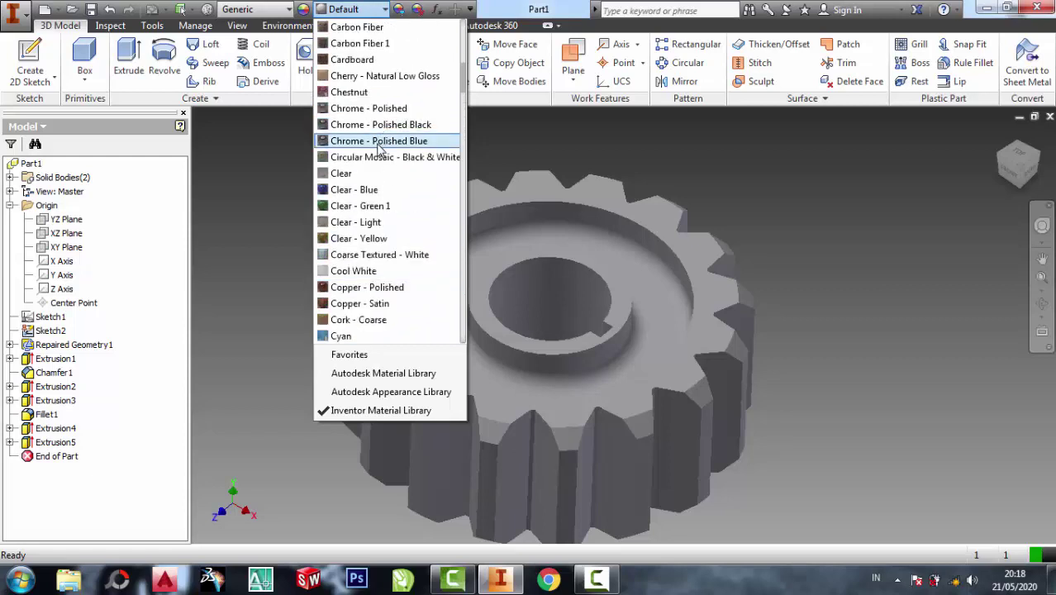
scroll(382, 153, "up", 6)
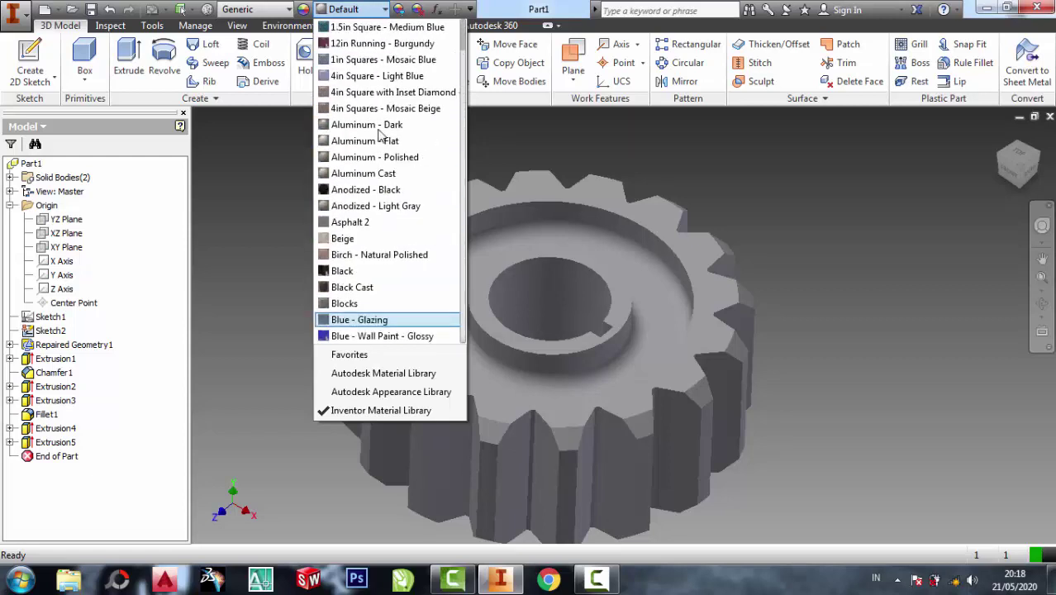
left_click(376, 126)
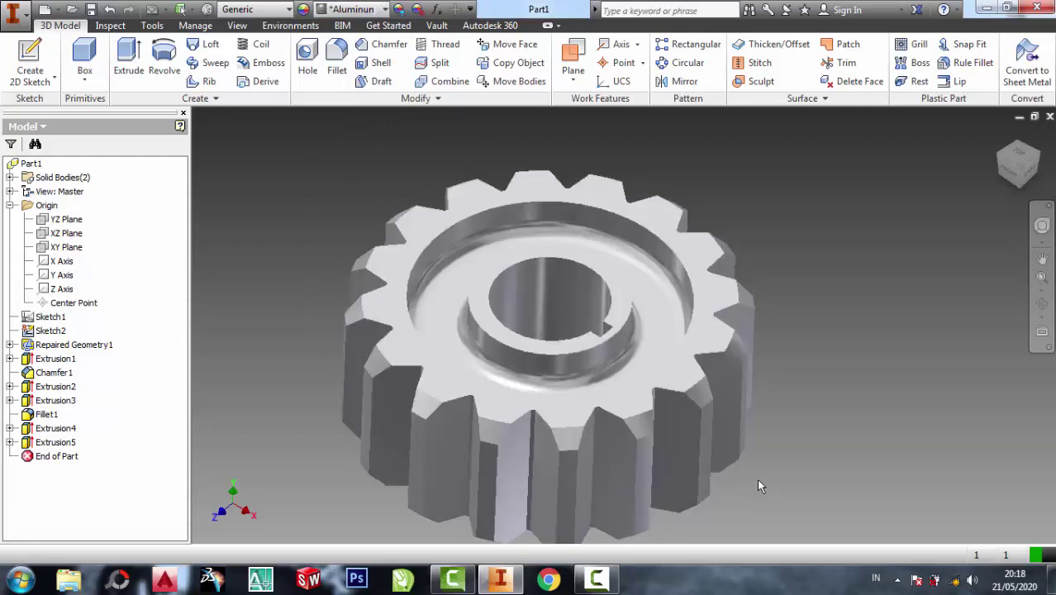
Inspect the aluminum finish on the gear's hub, keyway and teeth up close and from different angles
middle_click_drag(761, 486, 587, 388, "shift")
scroll(616, 297, "down", 5)
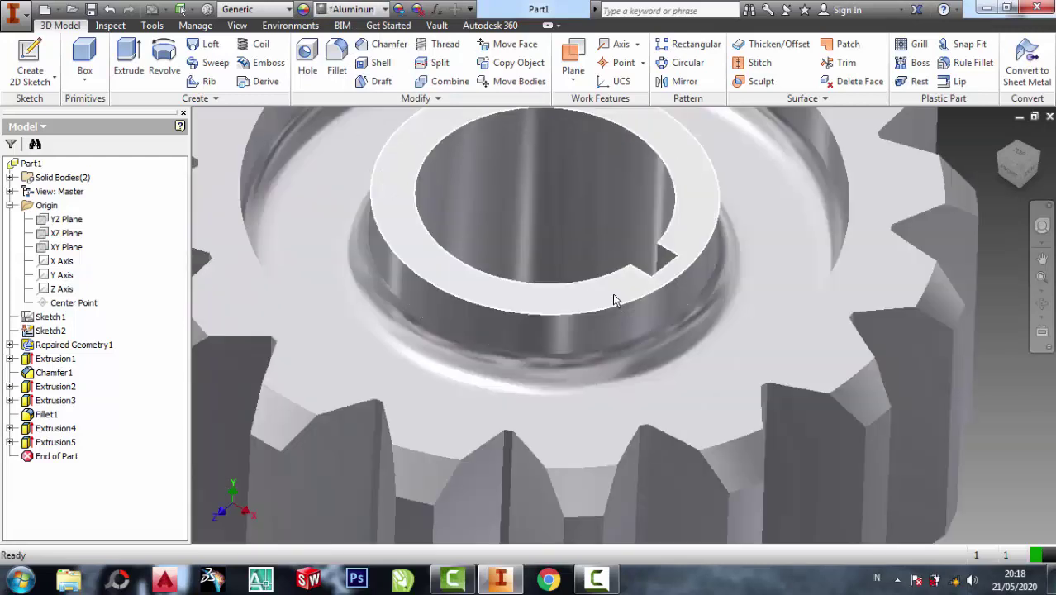
scroll(616, 298, "up", 4)
left_click(1042, 319)
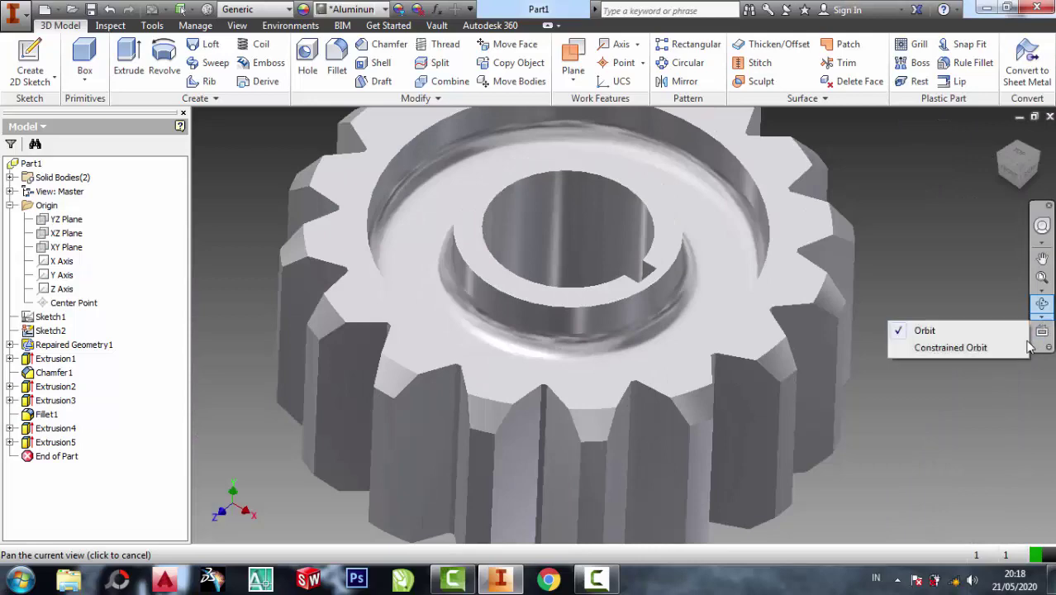
left_click(950, 348)
left_click_drag(738, 342, 701, 351)
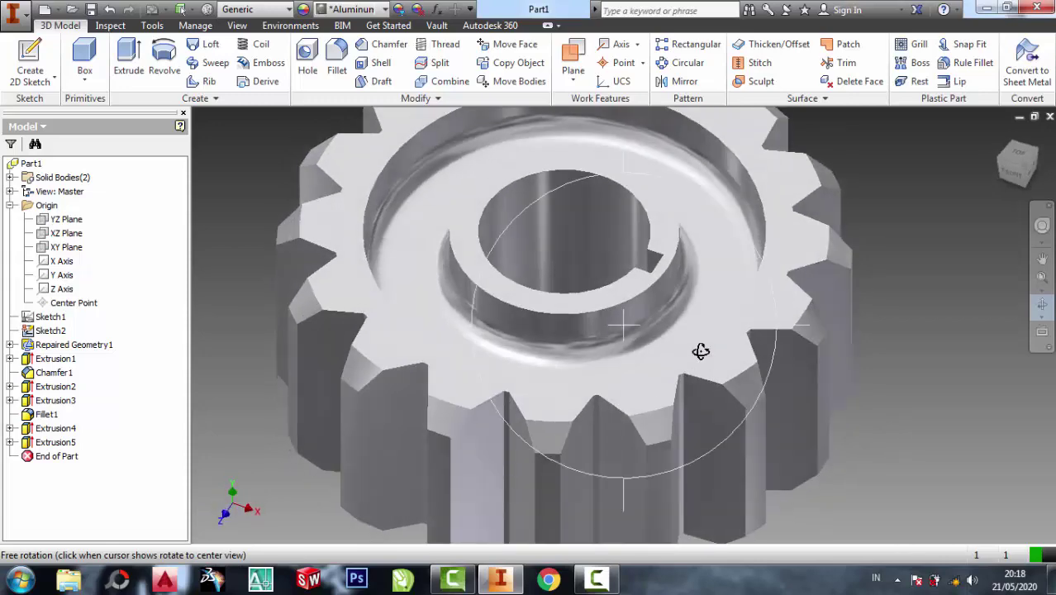